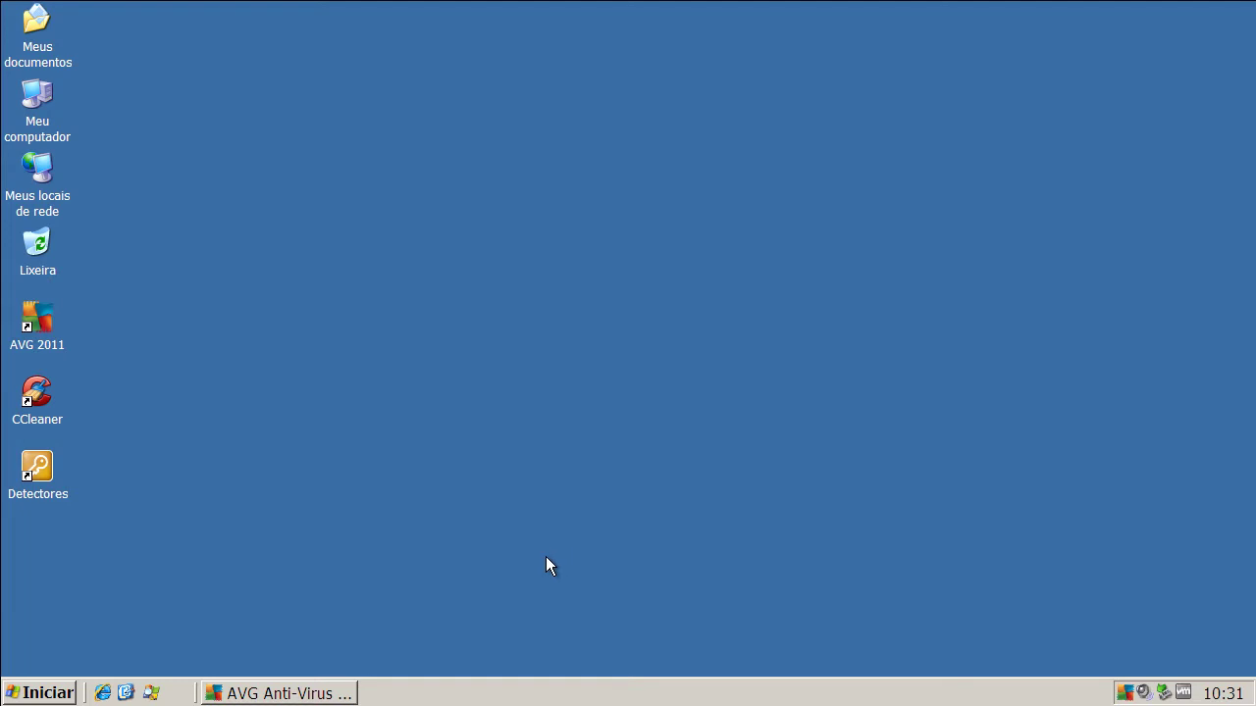
Bring up the AVG Anti-Virus window and view its version information, then close the information dialog.
left_click(332, 691)
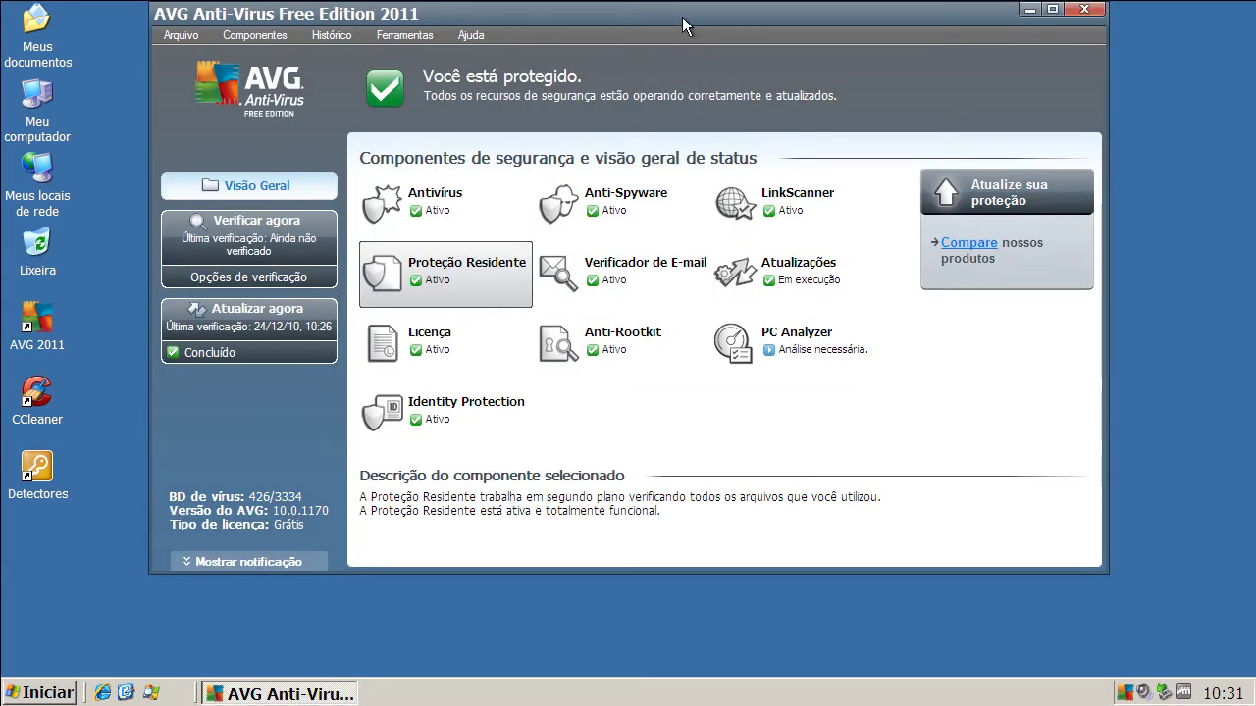
left_click_drag(681, 17, 692, 52)
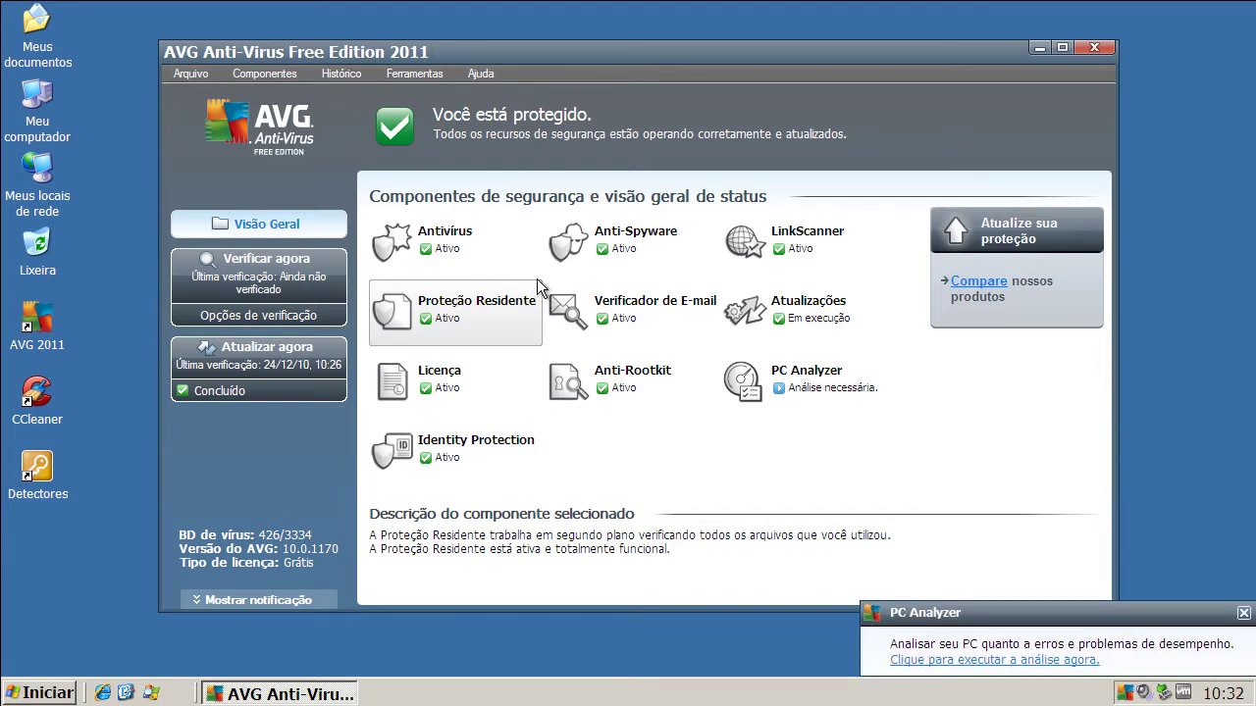
key("alt+u")
left_click(556, 283)
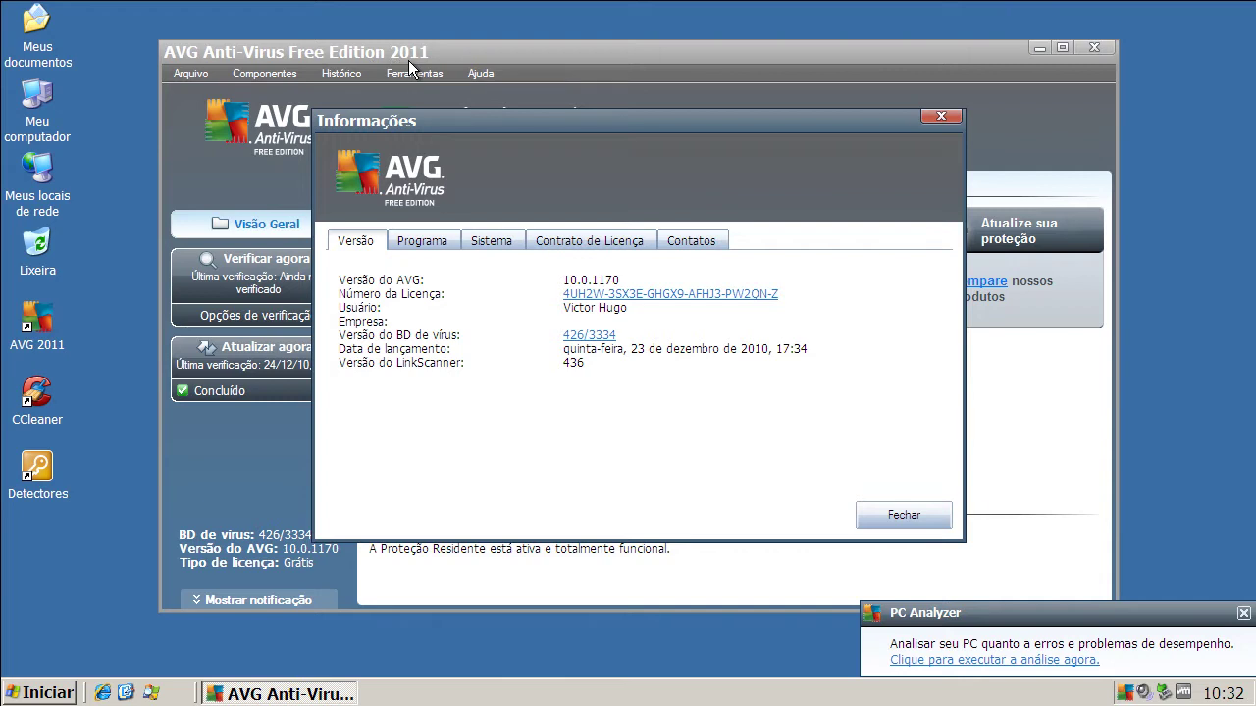
left_click(904, 515)
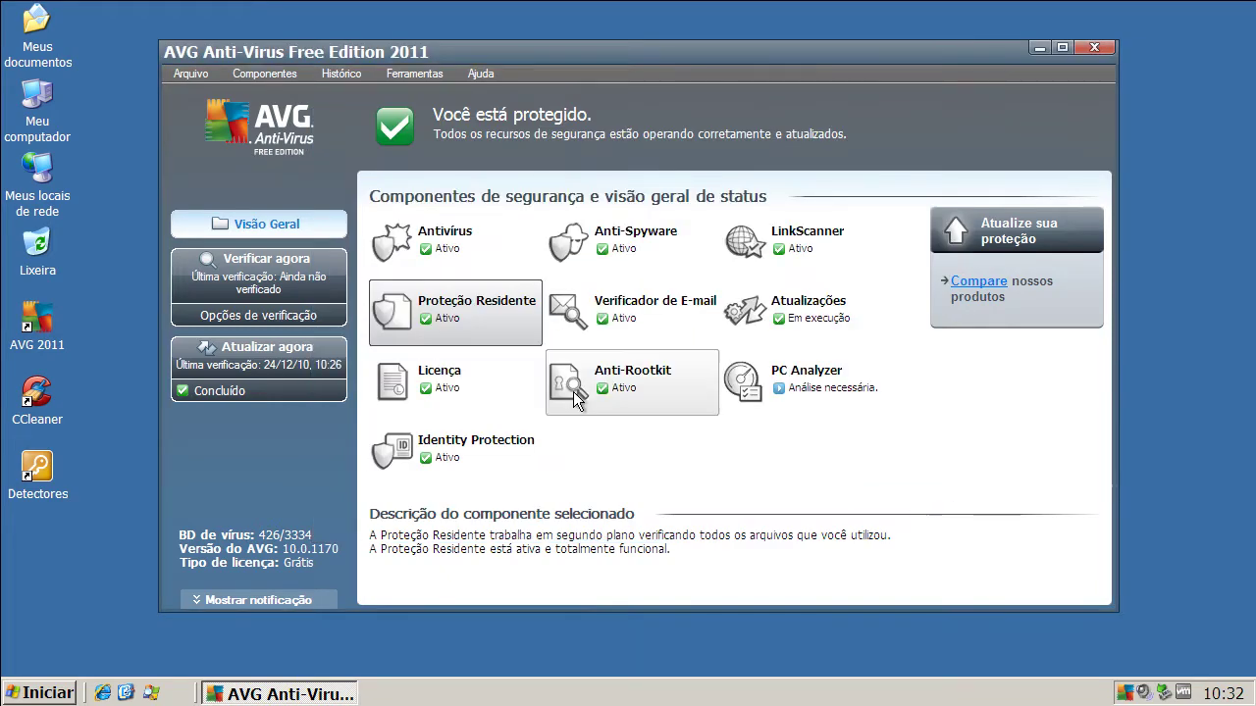
Disable the Proteção Residente component, save the change and close the AVG window.
double_click(464, 315)
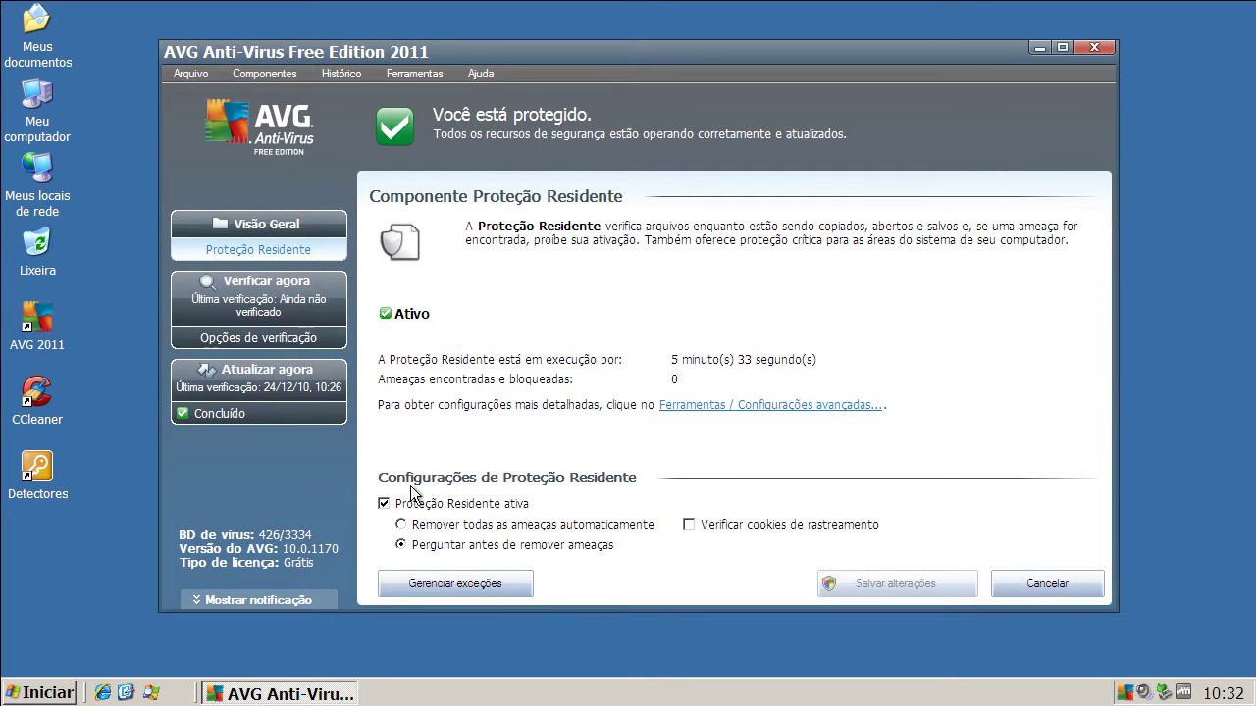
left_click(384, 504)
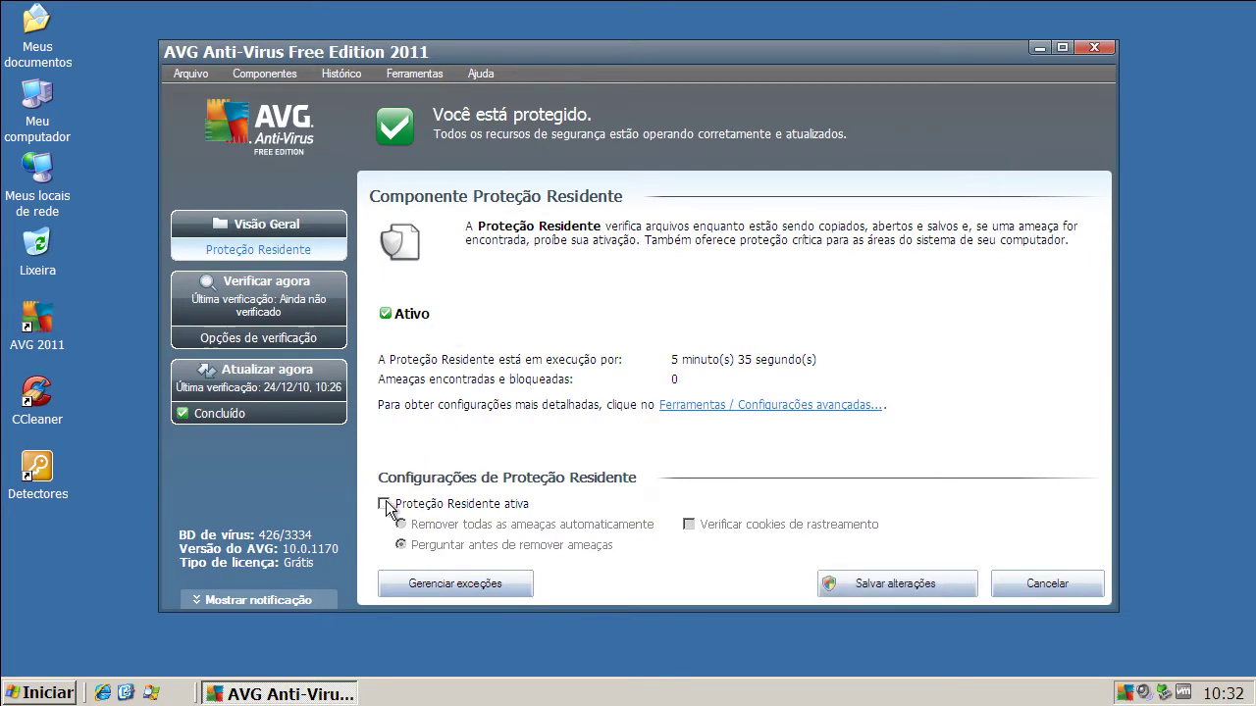
left_click(879, 587)
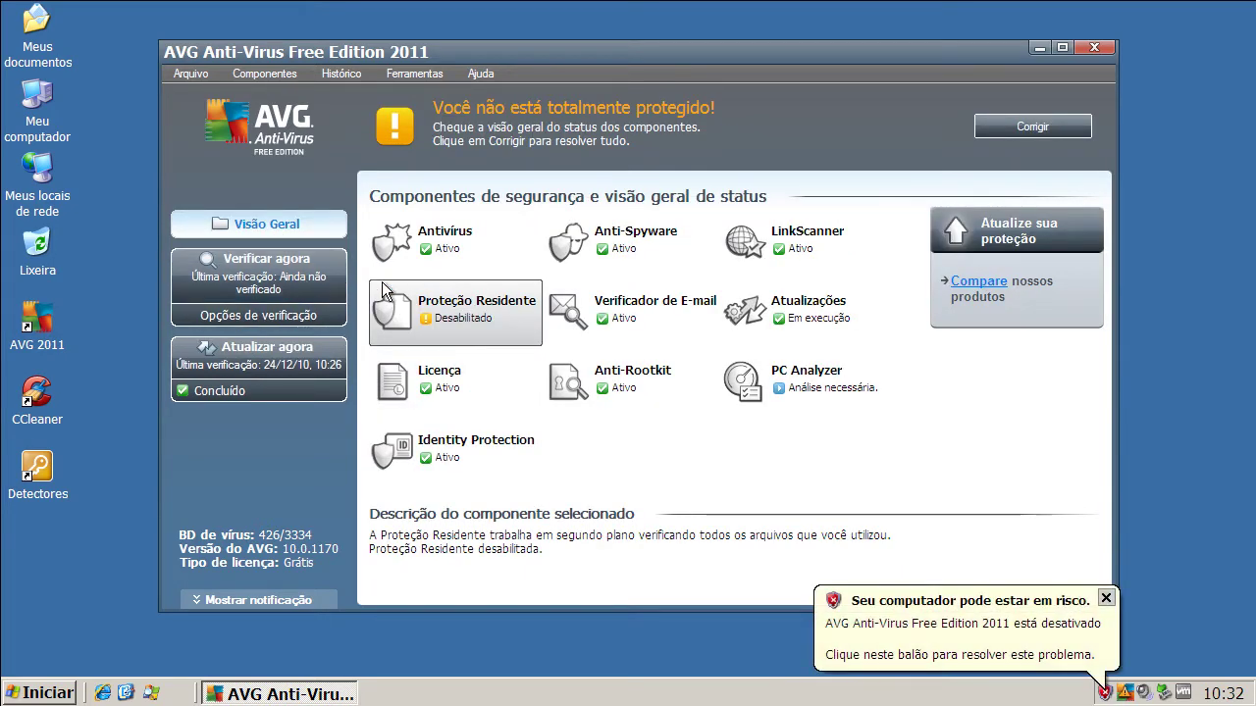
left_click(1093, 48)
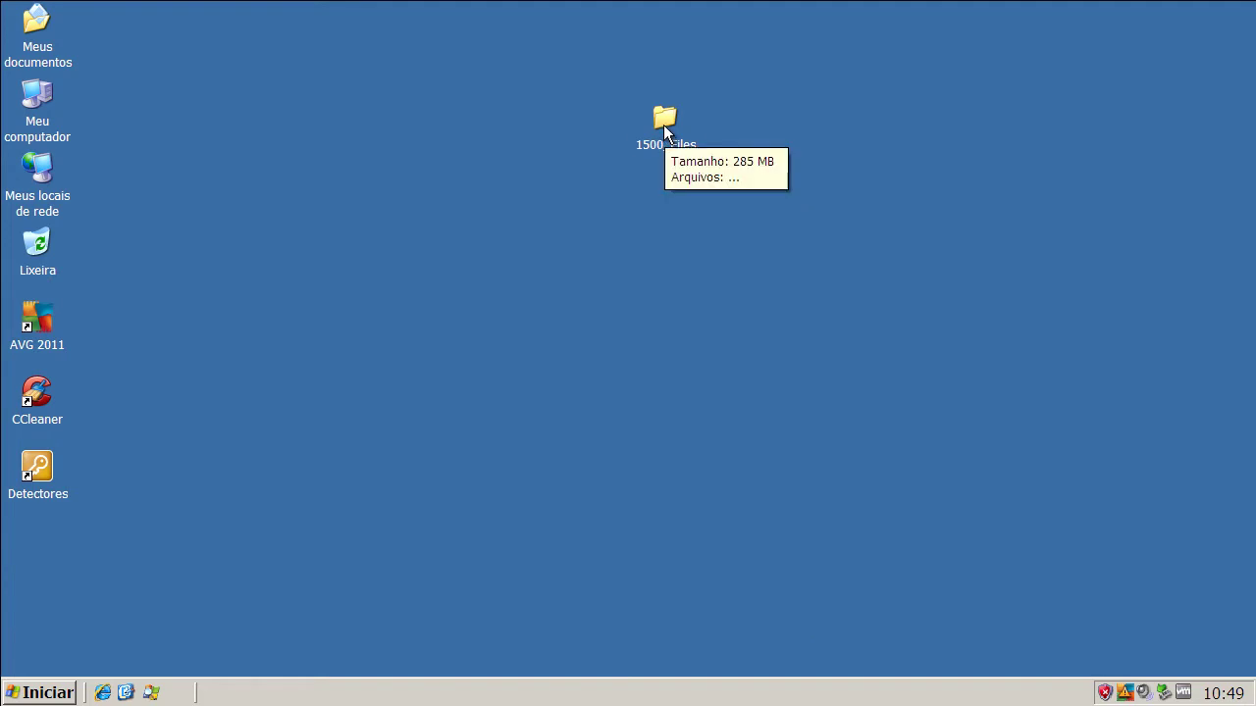
Check the properties of the 1500_Files desktop folder and look through the files it contains.
right_click(664, 131)
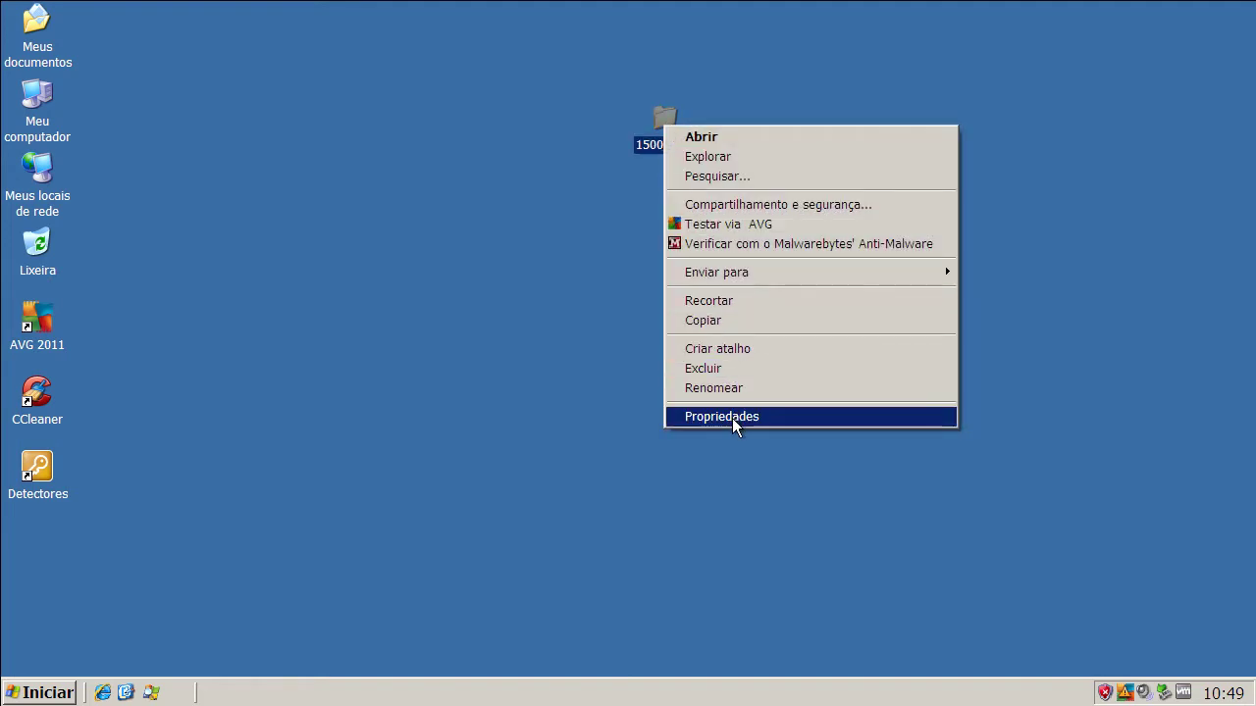
left_click(731, 418)
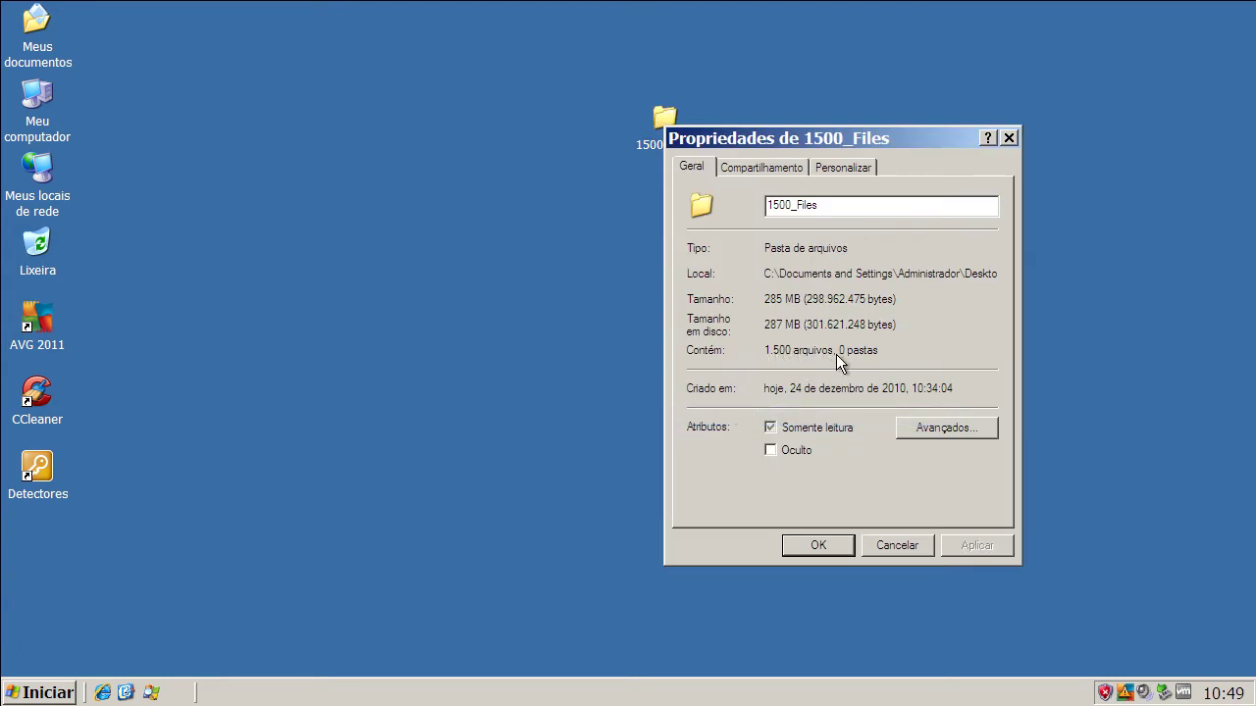
left_click(887, 547)
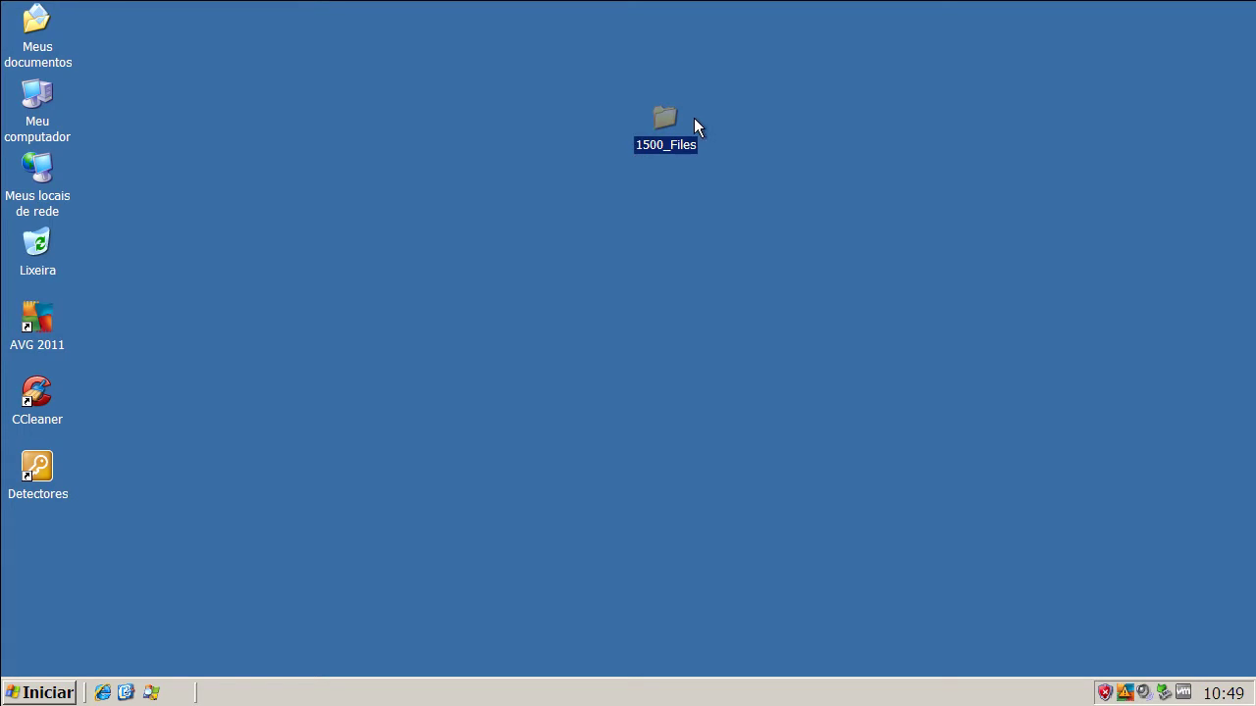
double_click(665, 117)
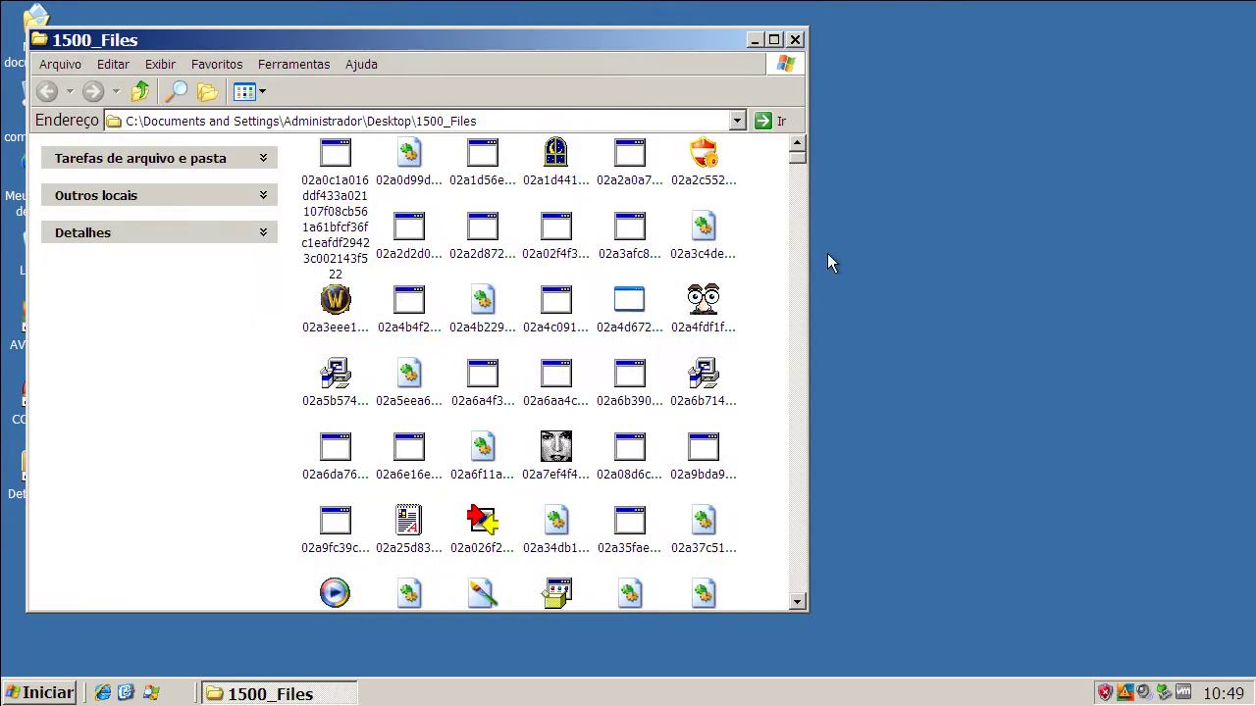
left_click_drag(799, 172, 802, 577)
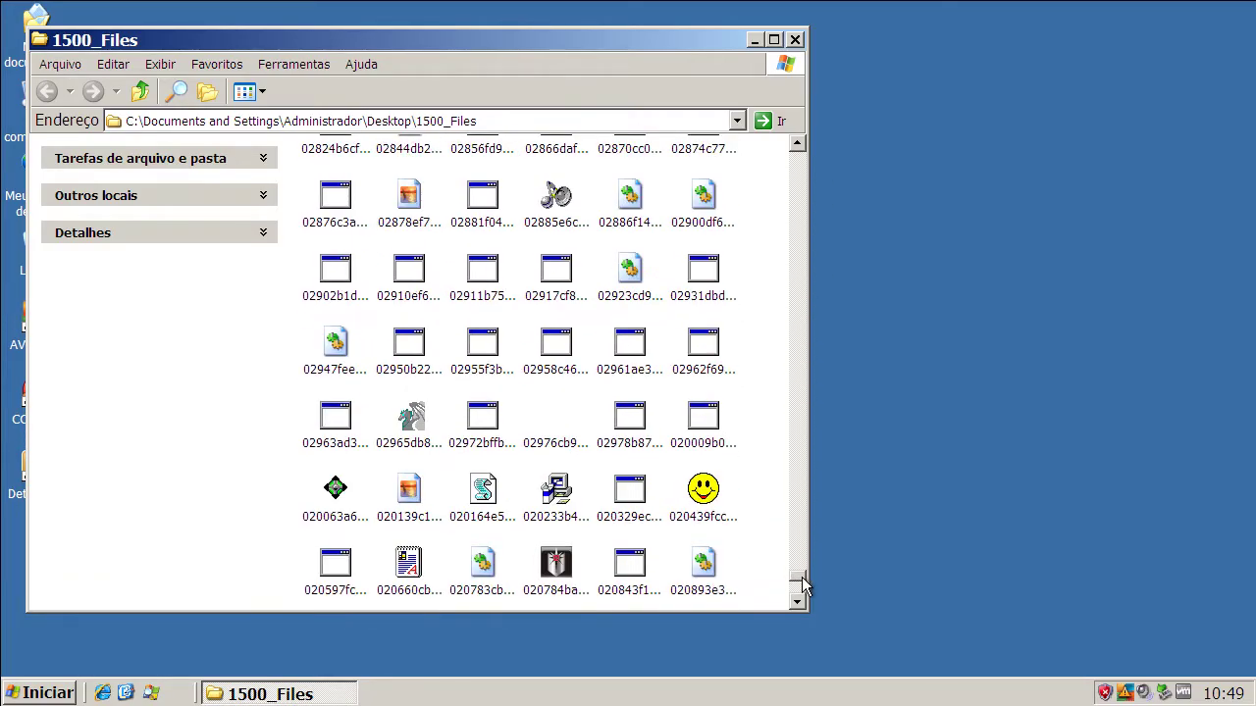
left_click(795, 40)
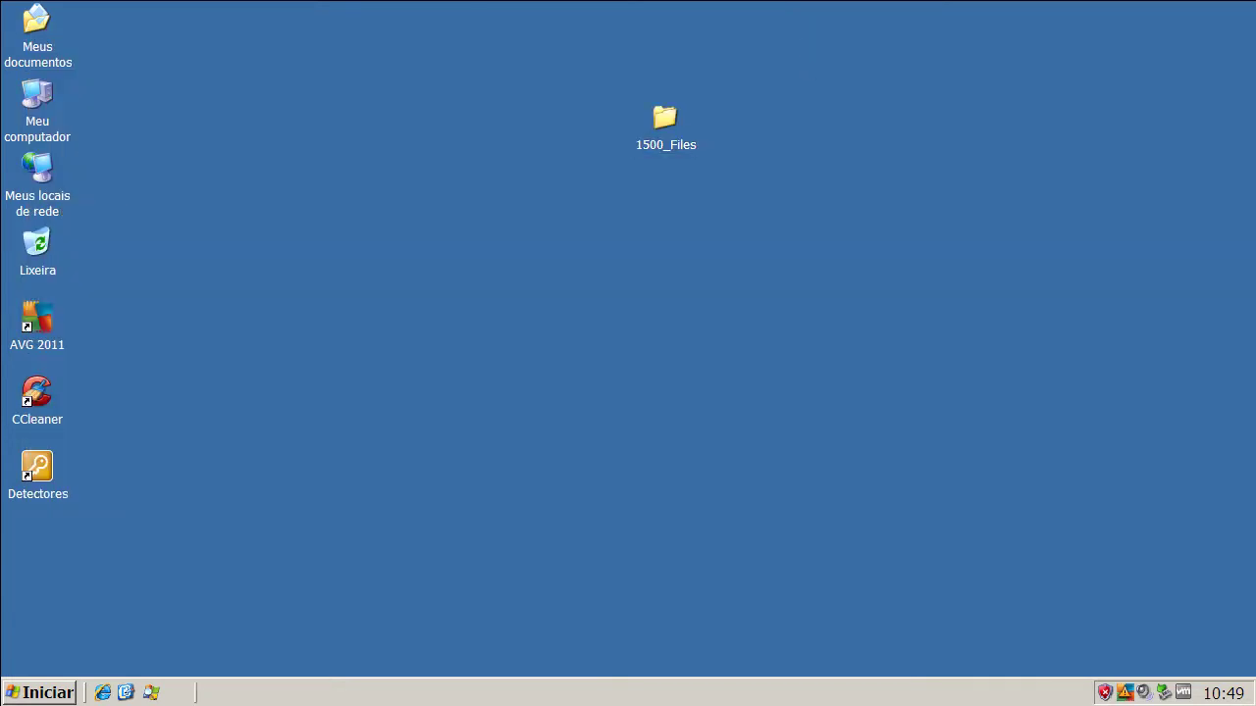
Reopen AVG, run an update of its virus database and dismiss the AVG Internet Security 2011 advertisement.
double_click(1125, 693)
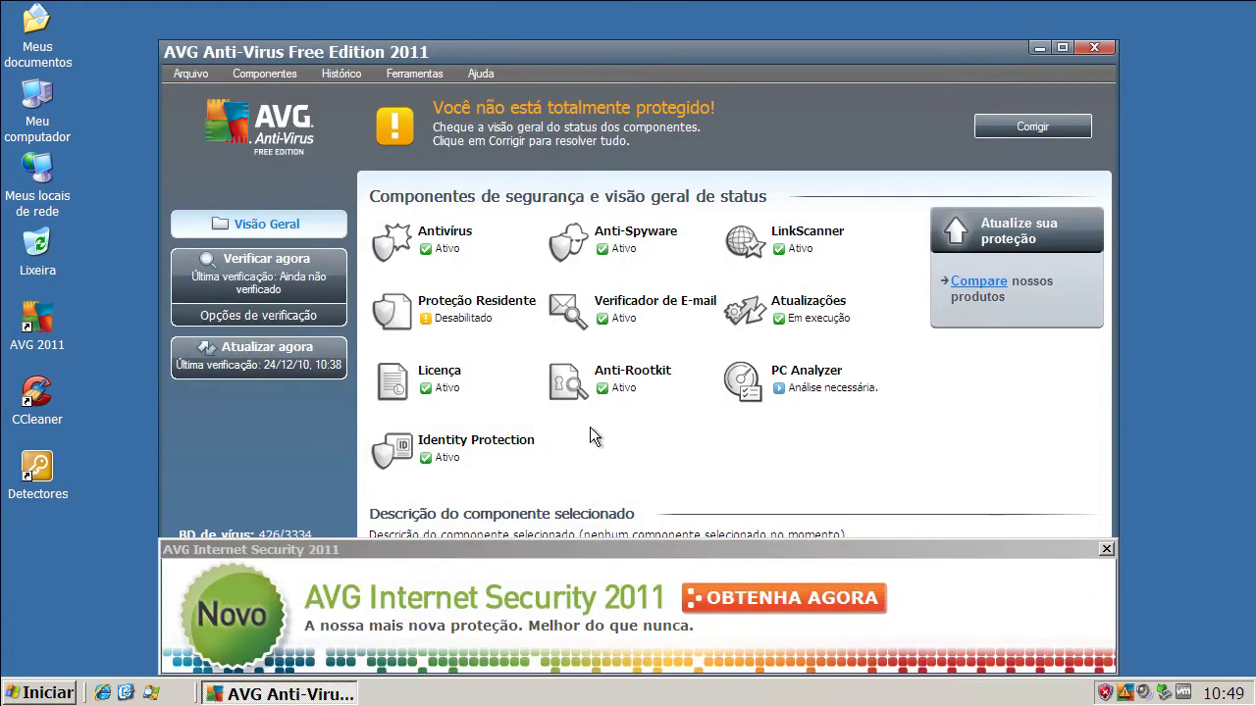
left_click(266, 355)
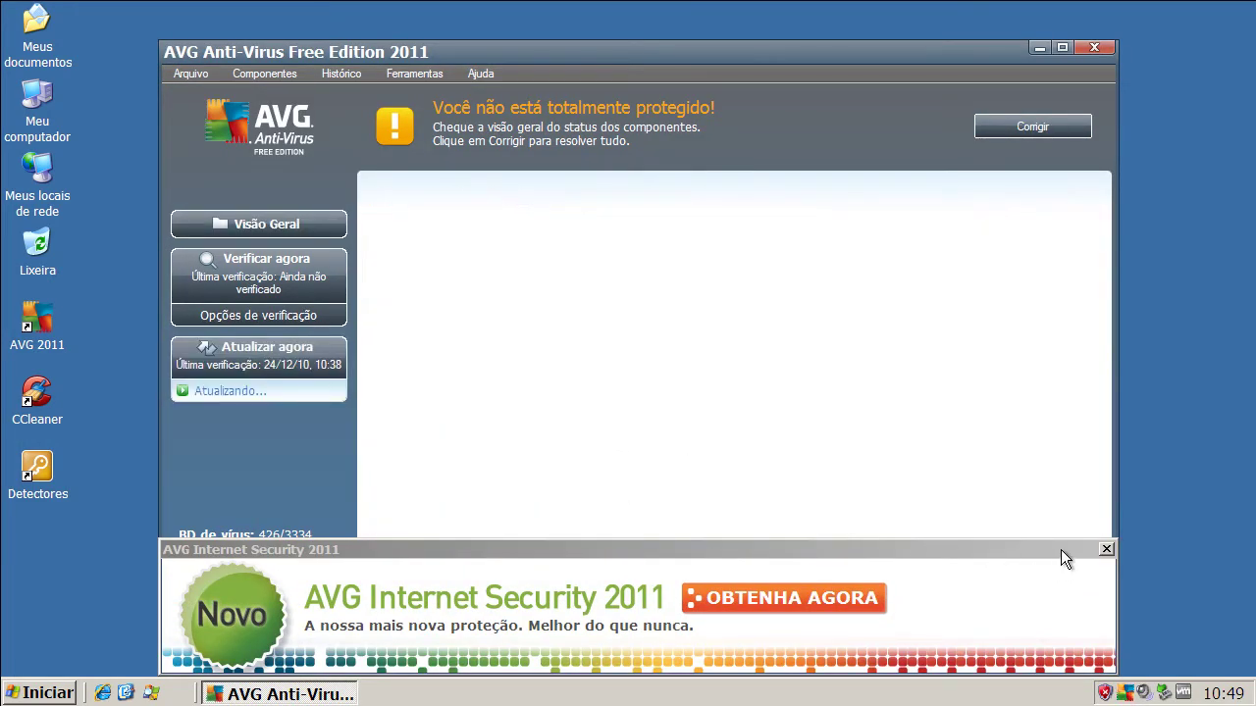
left_click(1106, 548)
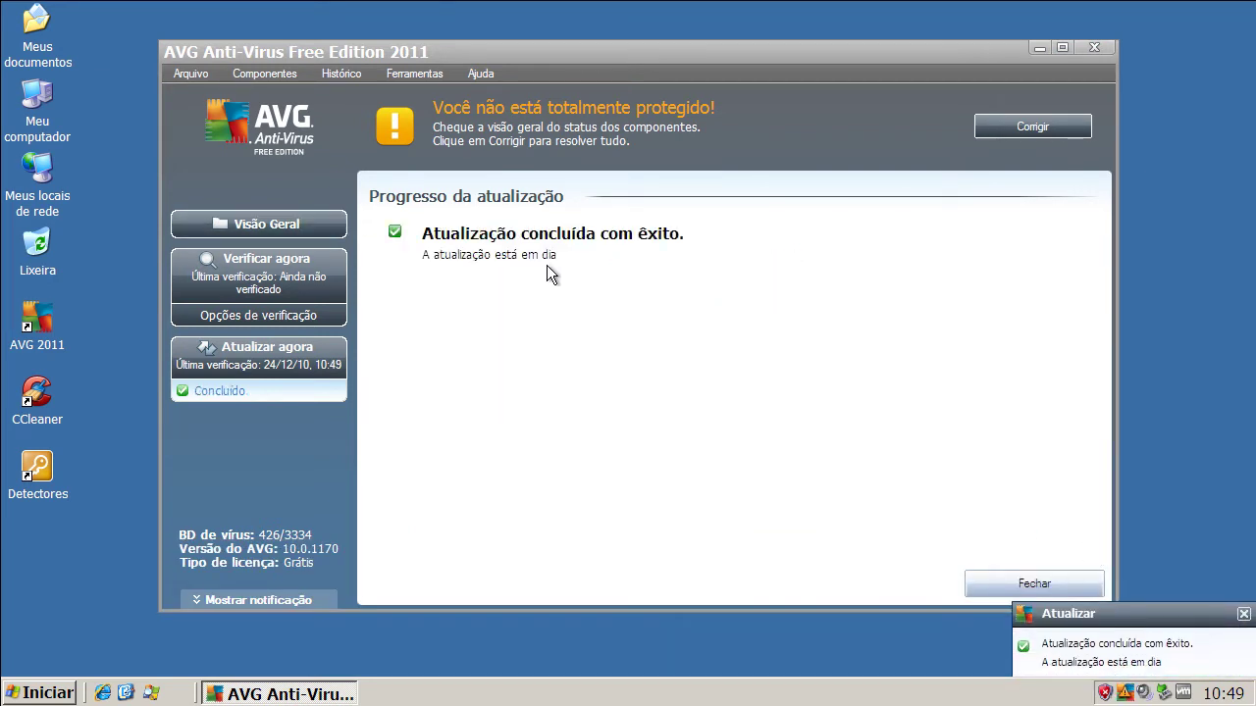
Enable the Proteção Residente component, save the change and close the AVG window.
left_click(284, 235)
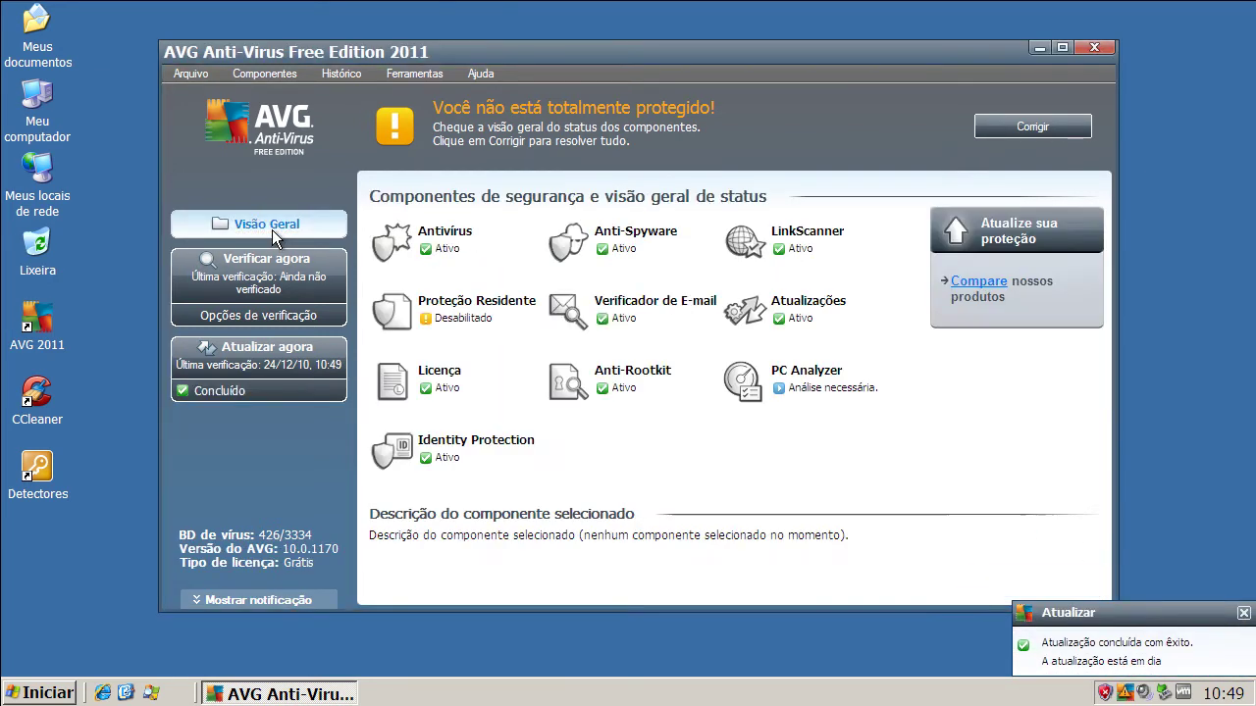
double_click(480, 308)
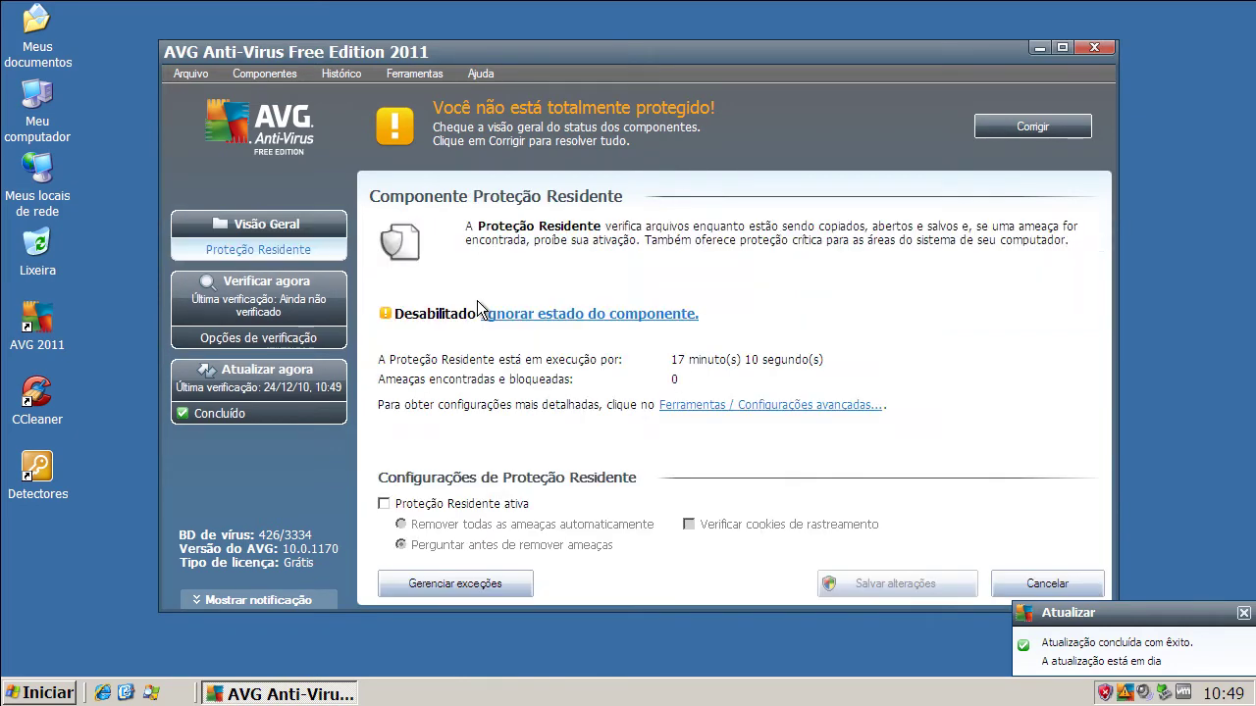
left_click(391, 506)
left_click(872, 583)
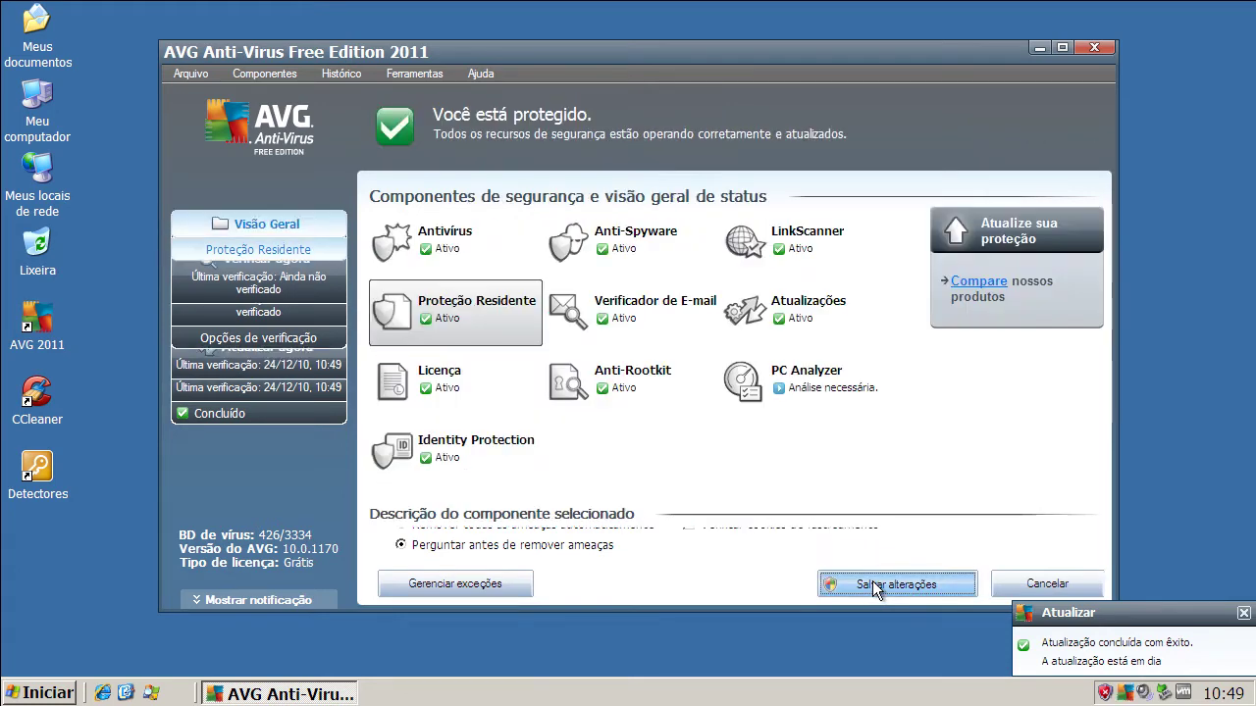
left_click(1087, 47)
Scan the 1500_Files desktop folder with AVG.
right_click(656, 122)
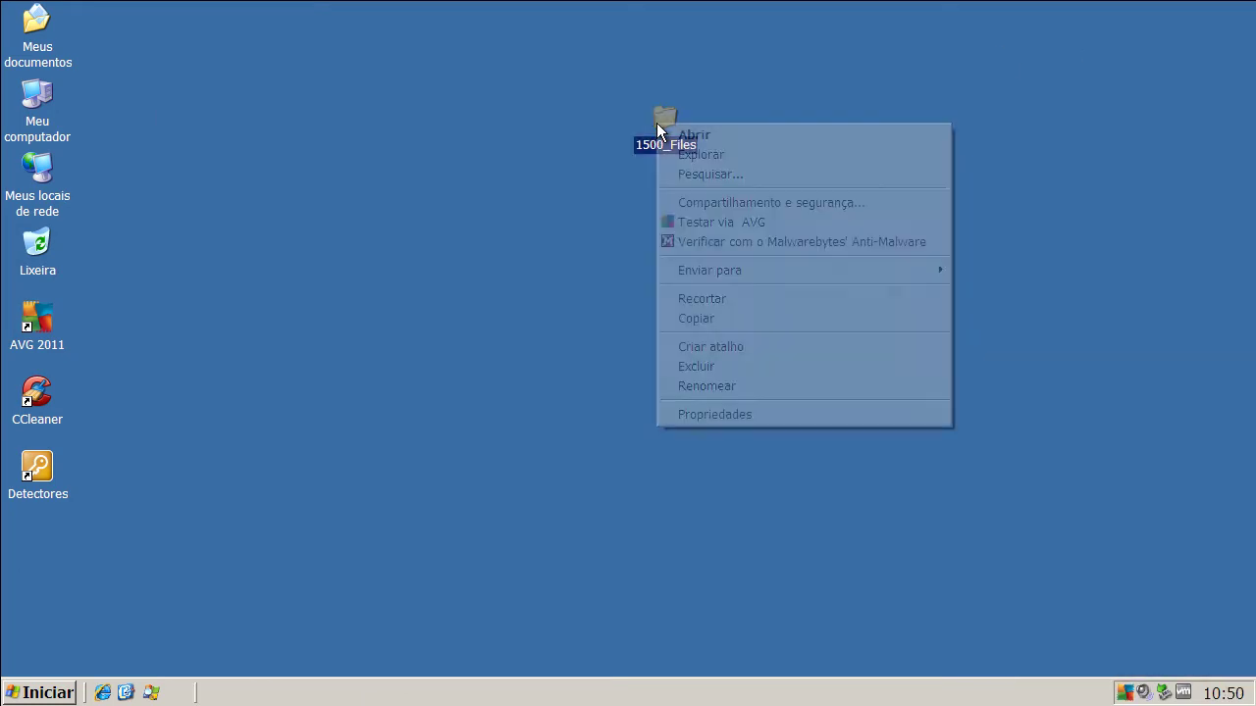
left_click(710, 222)
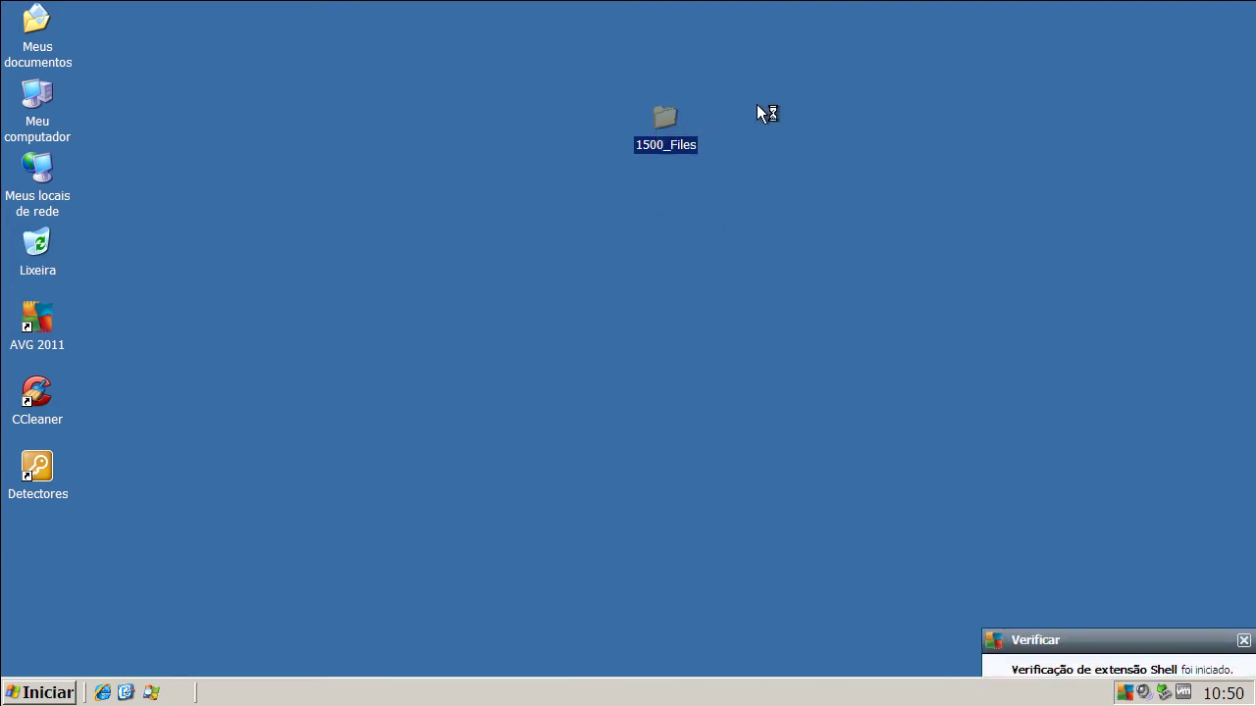
left_click(733, 174)
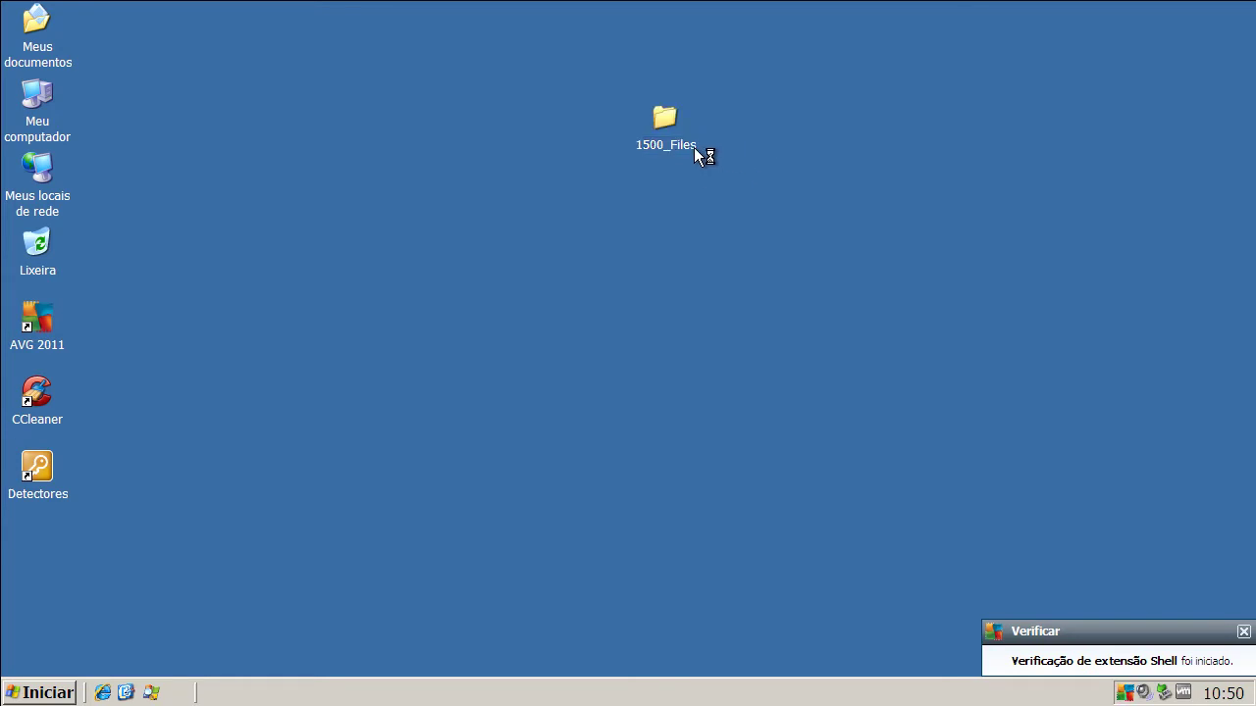
mouse_move(694, 147)
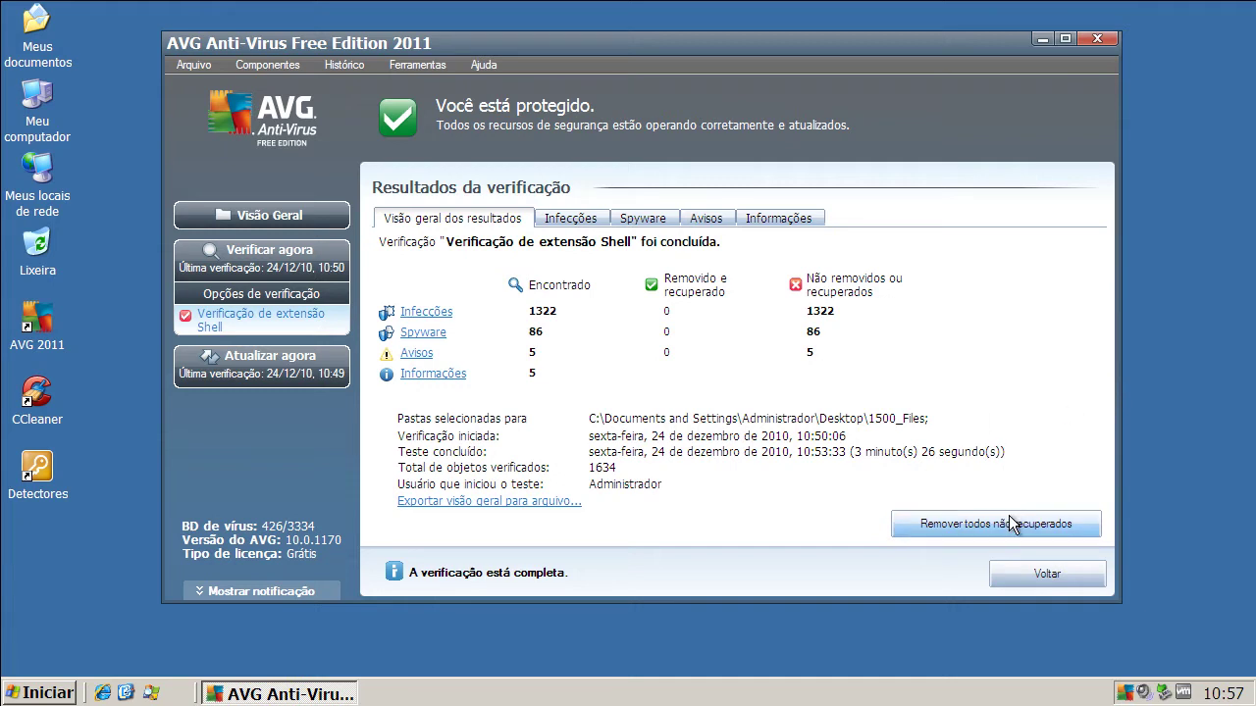
Remove all unrecovered threats found by the scan, then close the results and the AVG window.
left_click(1038, 524)
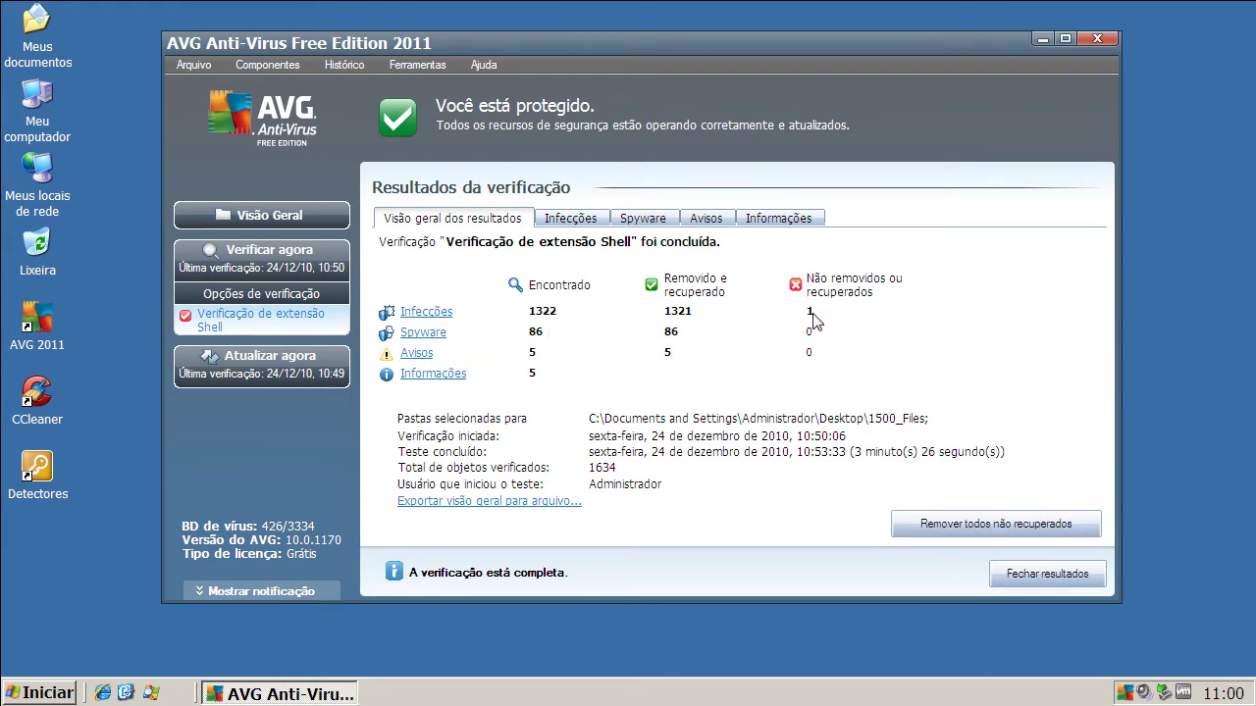
left_click(1047, 575)
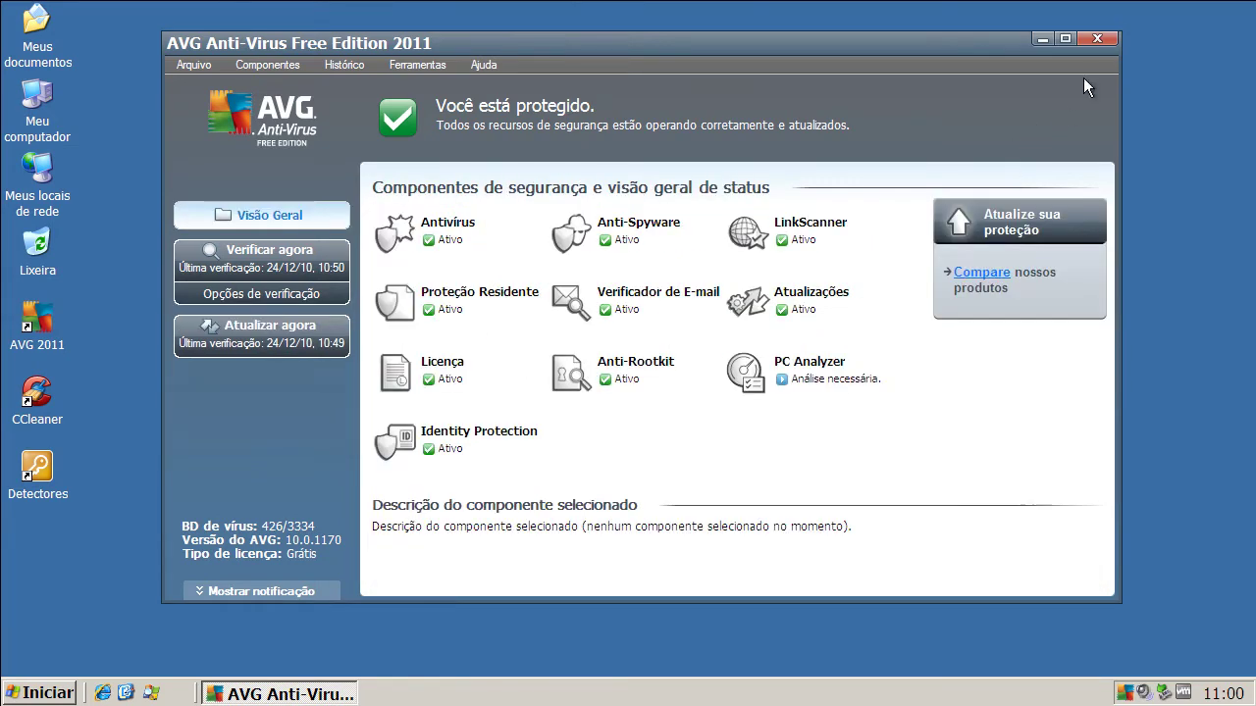
left_click(1098, 39)
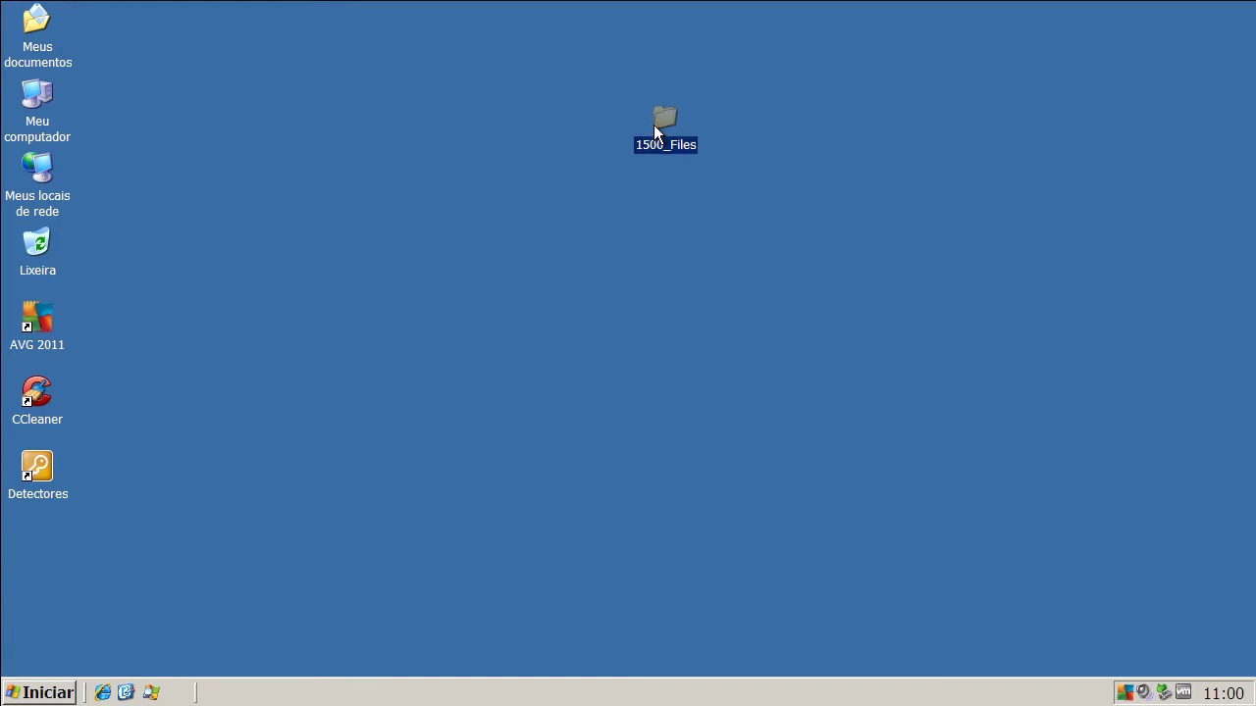
Scan the remaining contents of 1500_Files with AVG and list the informational findings with wider Arquivo and Informações columns.
right_click(653, 125)
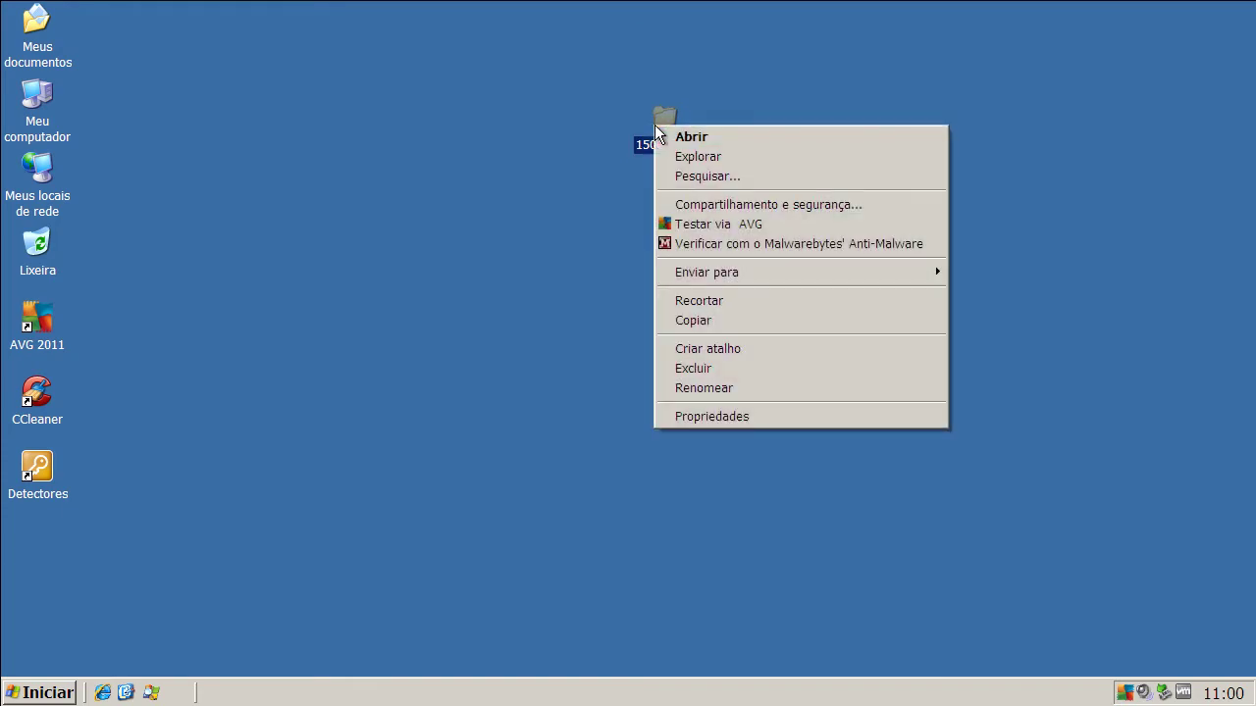
left_click(717, 226)
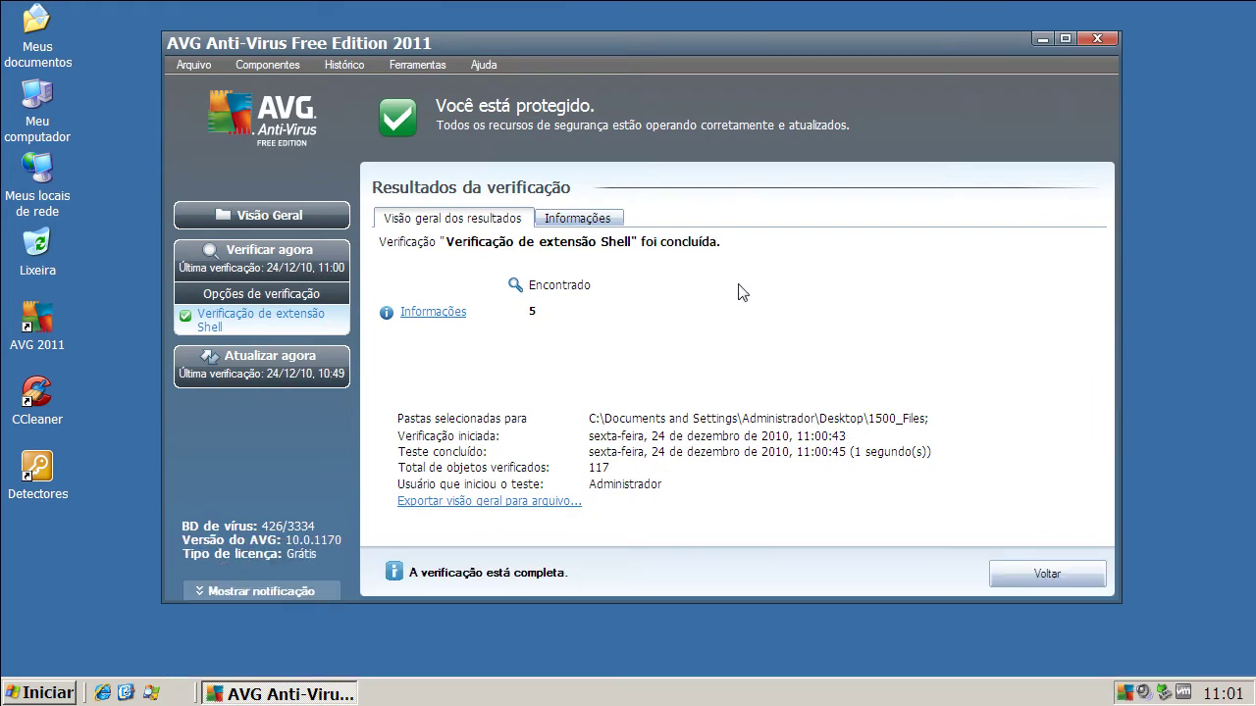
left_click(429, 316)
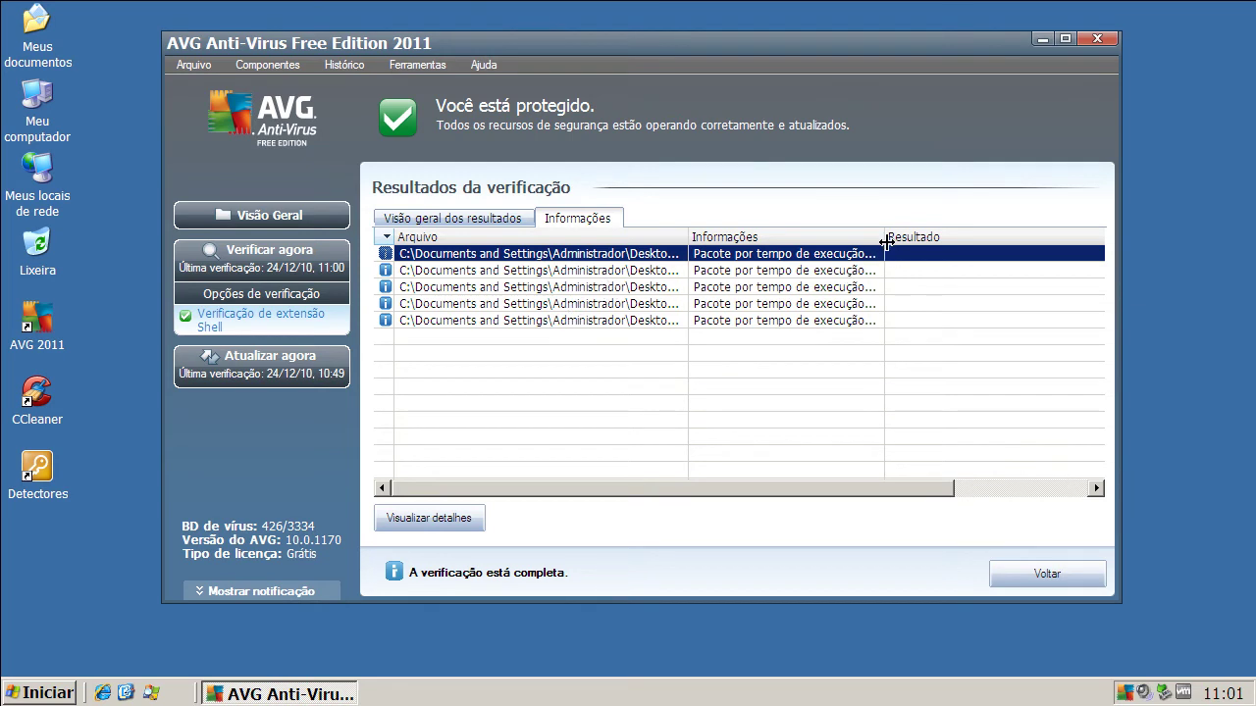
left_click_drag(884, 236, 1030, 237)
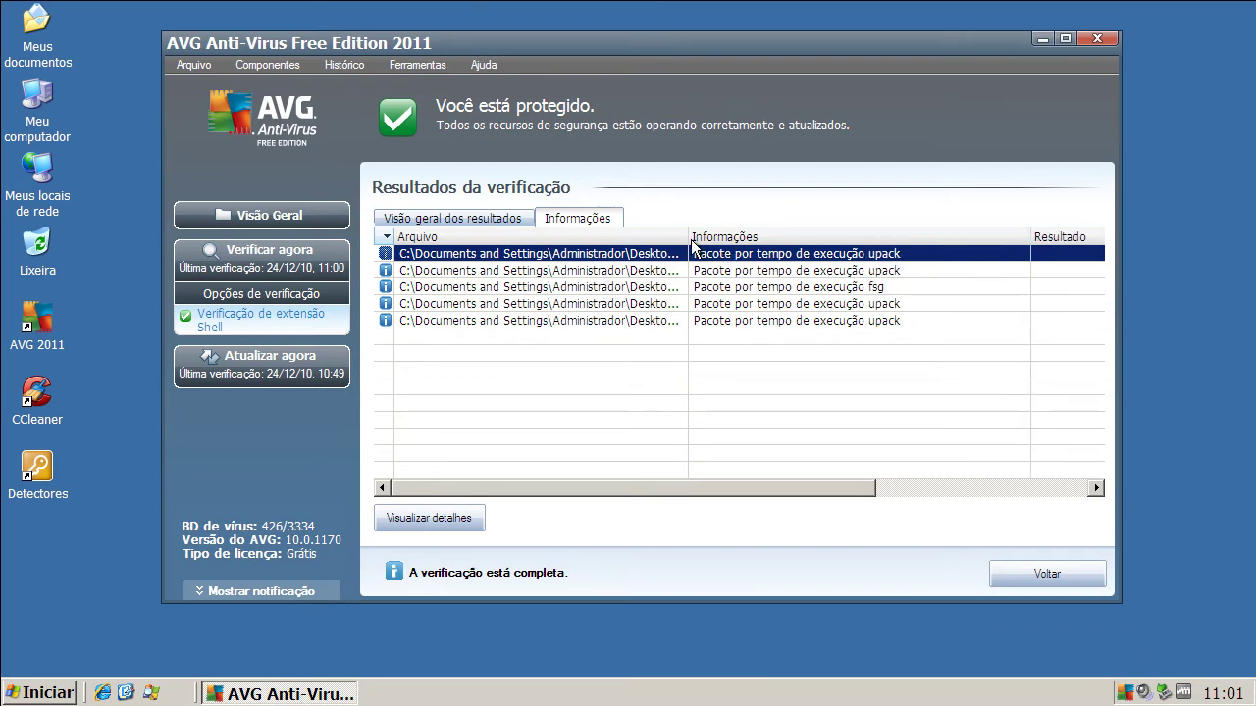
left_click_drag(689, 236, 867, 236)
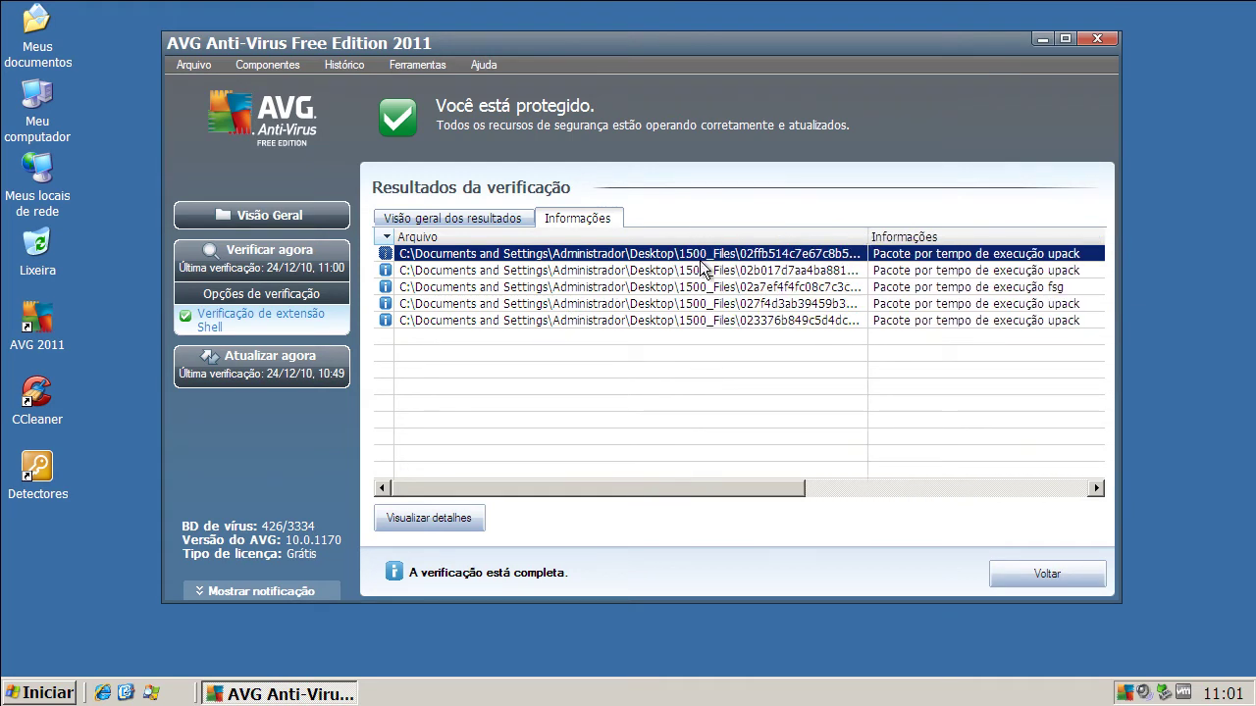
Step through the detailed information of each informational finding in the list, then close the details.
left_click(436, 517)
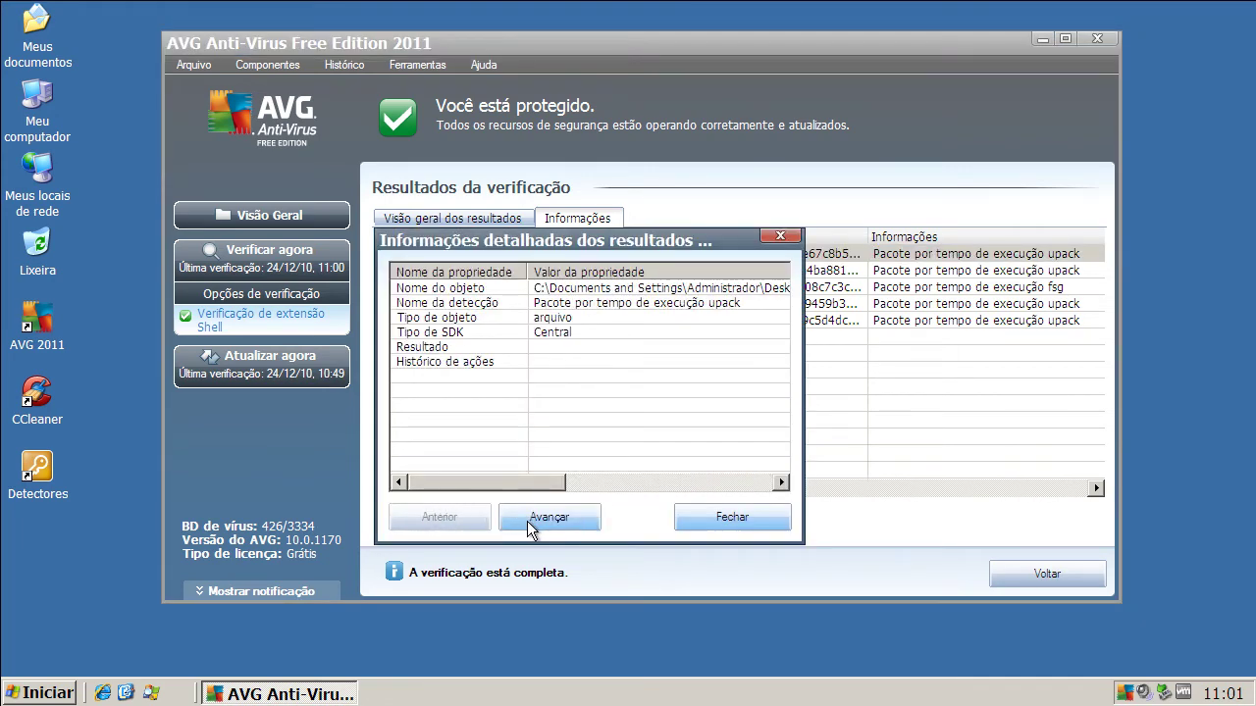
left_click(561, 519)
left_click(564, 522)
left_click(565, 521)
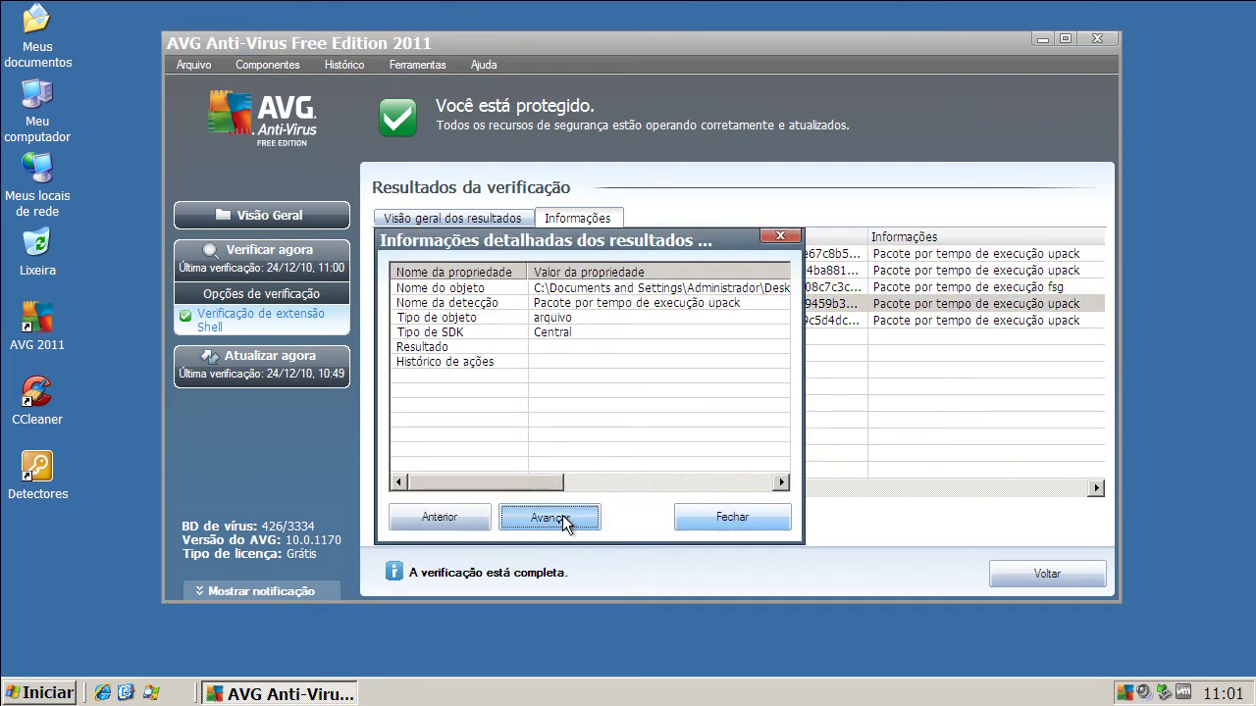
left_click(565, 522)
left_click(785, 518)
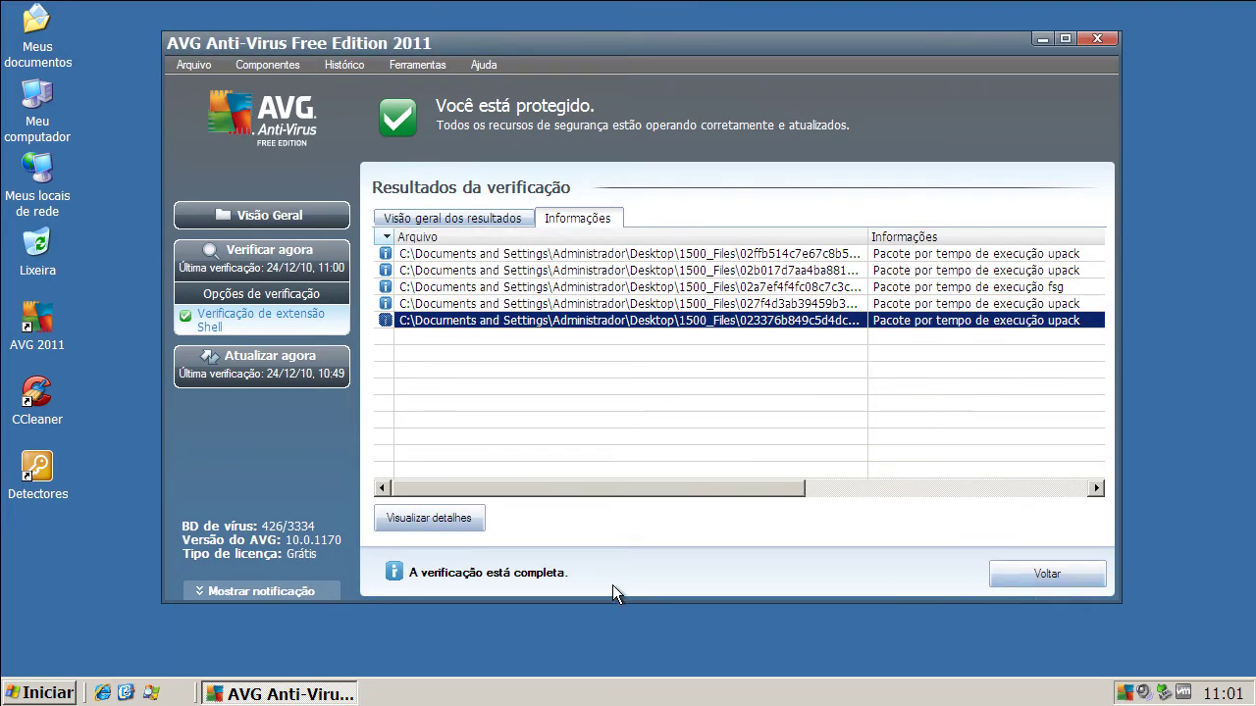
Leave the scan results, rescan the 1500_Files desktop folder with AVG, and close the AVG window.
left_click(1055, 580)
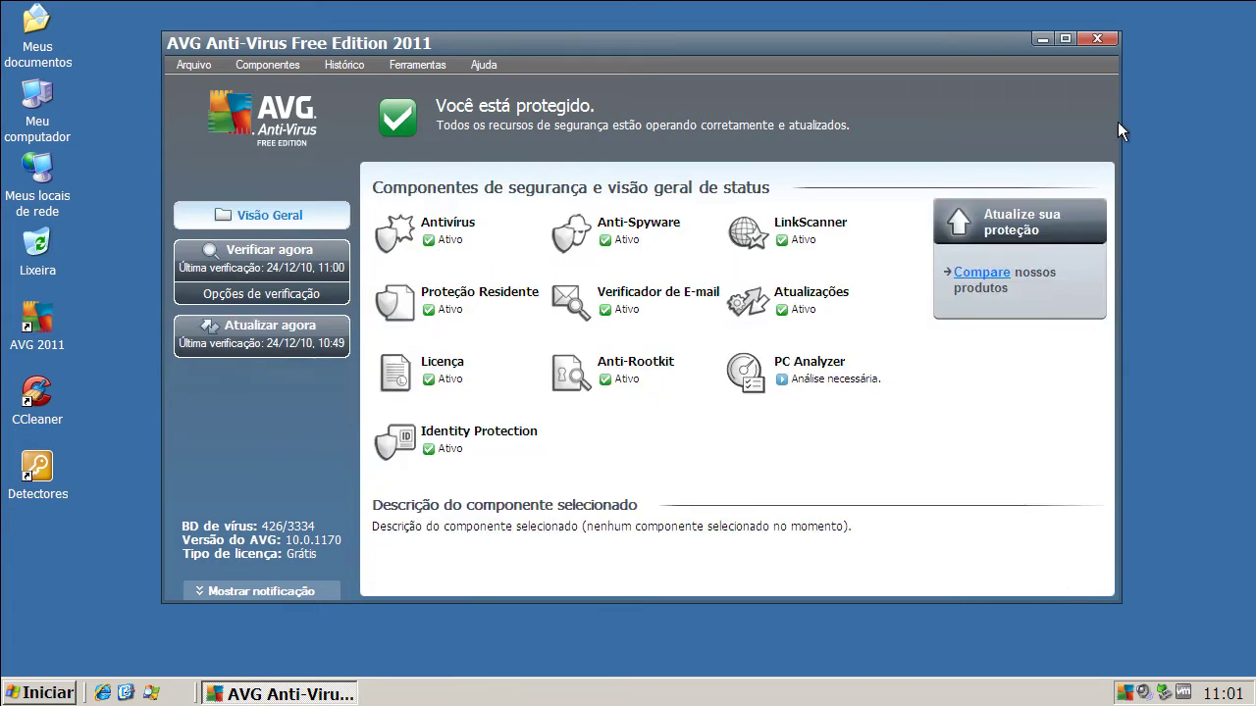
left_click(1096, 39)
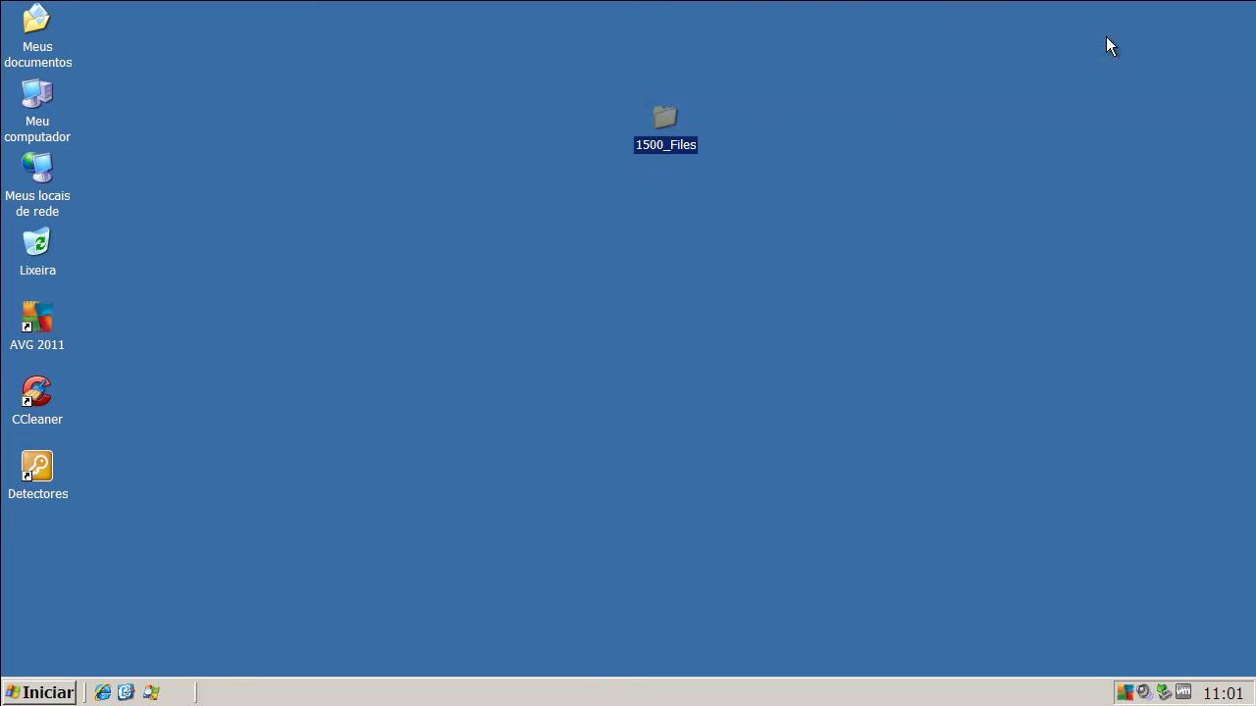
left_click(810, 117)
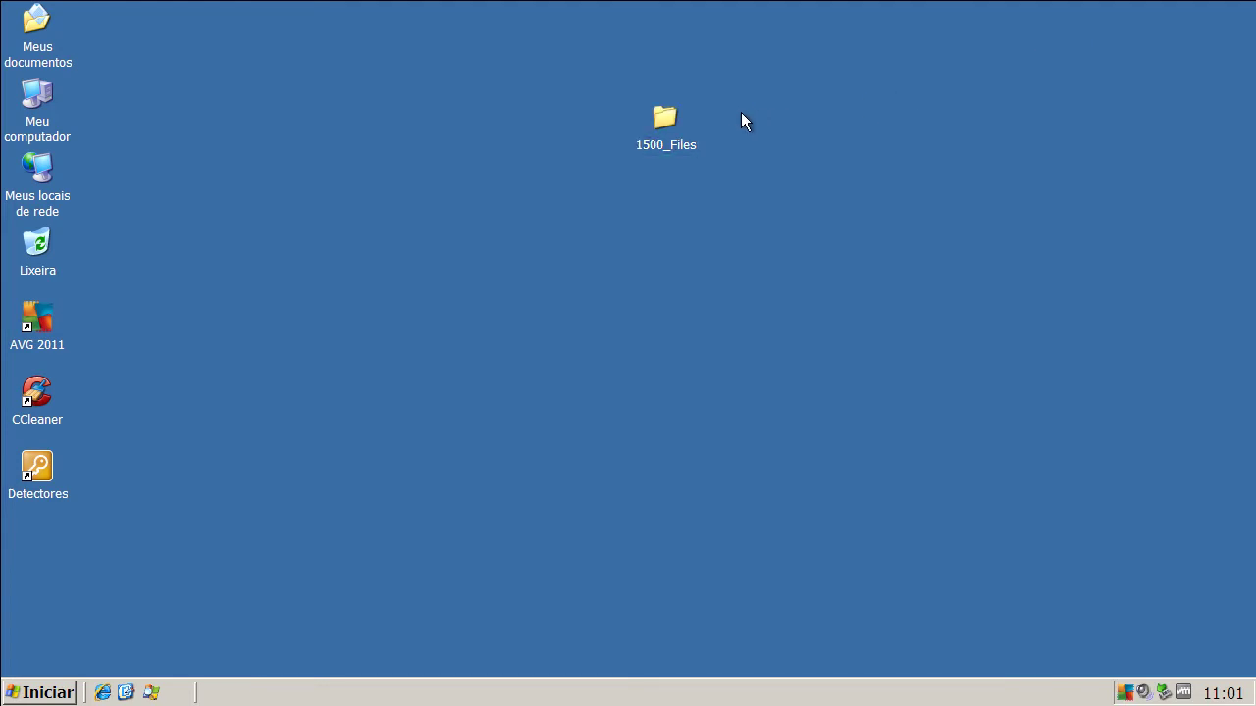
right_click(671, 128)
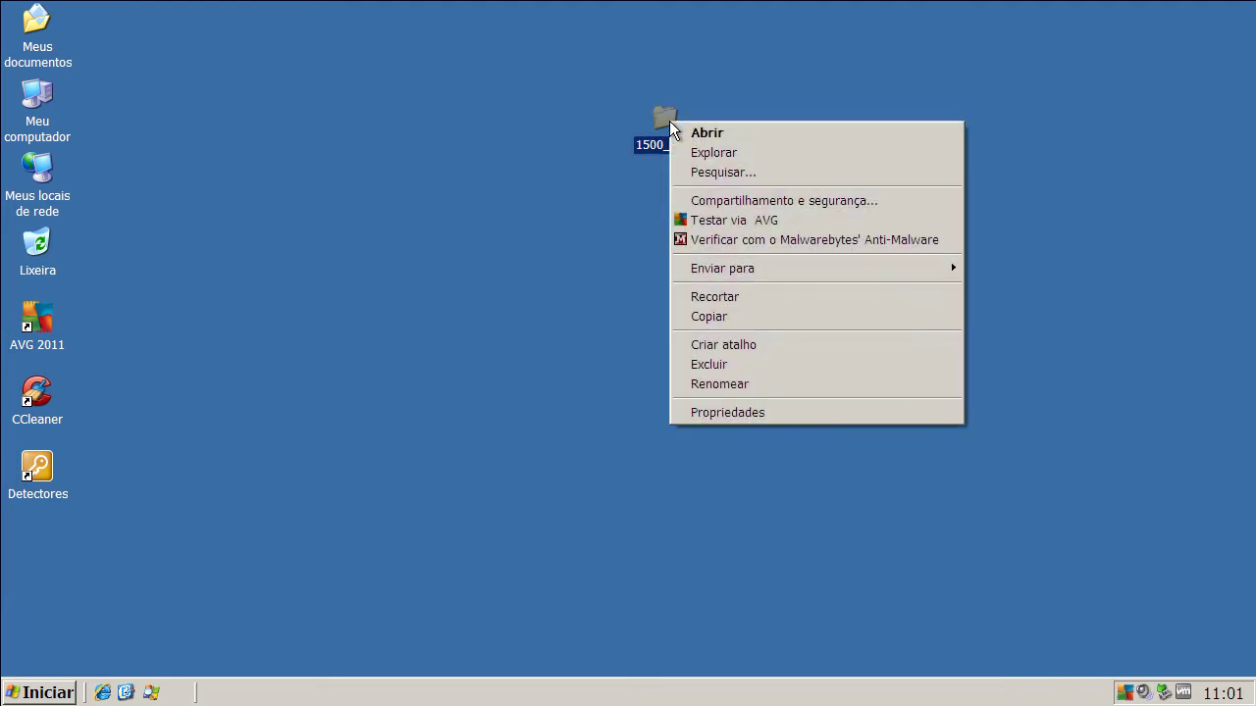
left_click(705, 222)
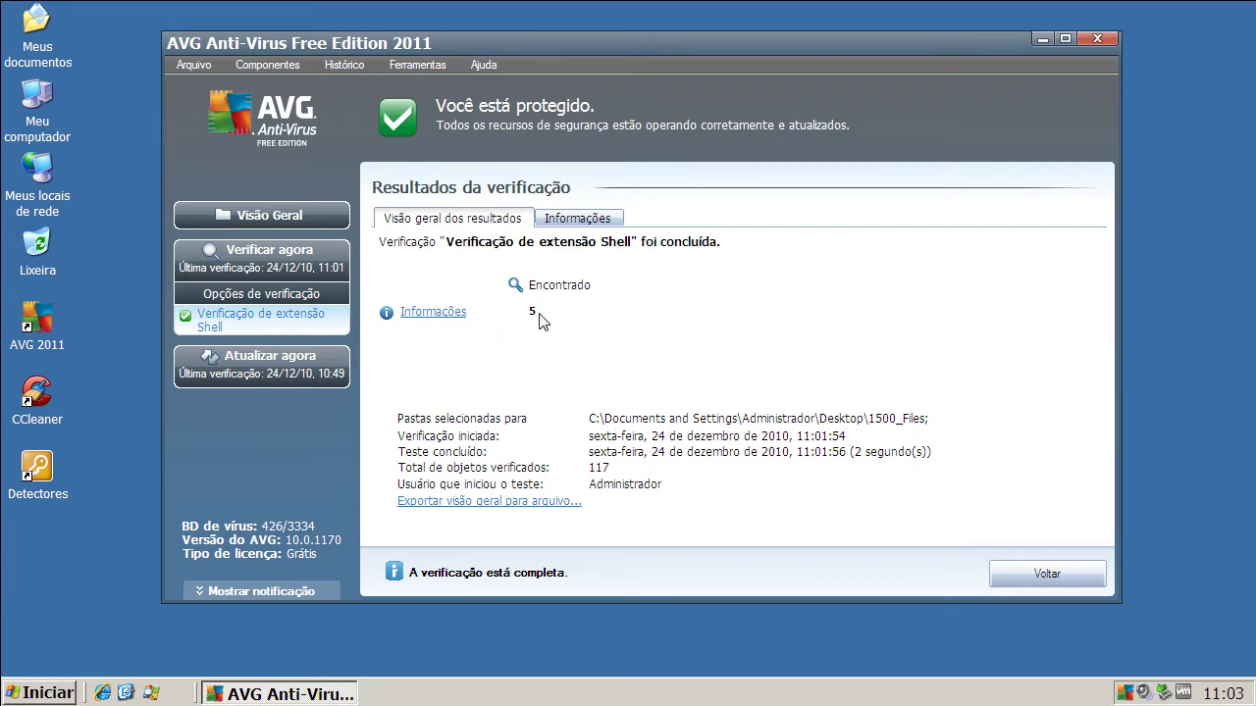
left_click(1097, 41)
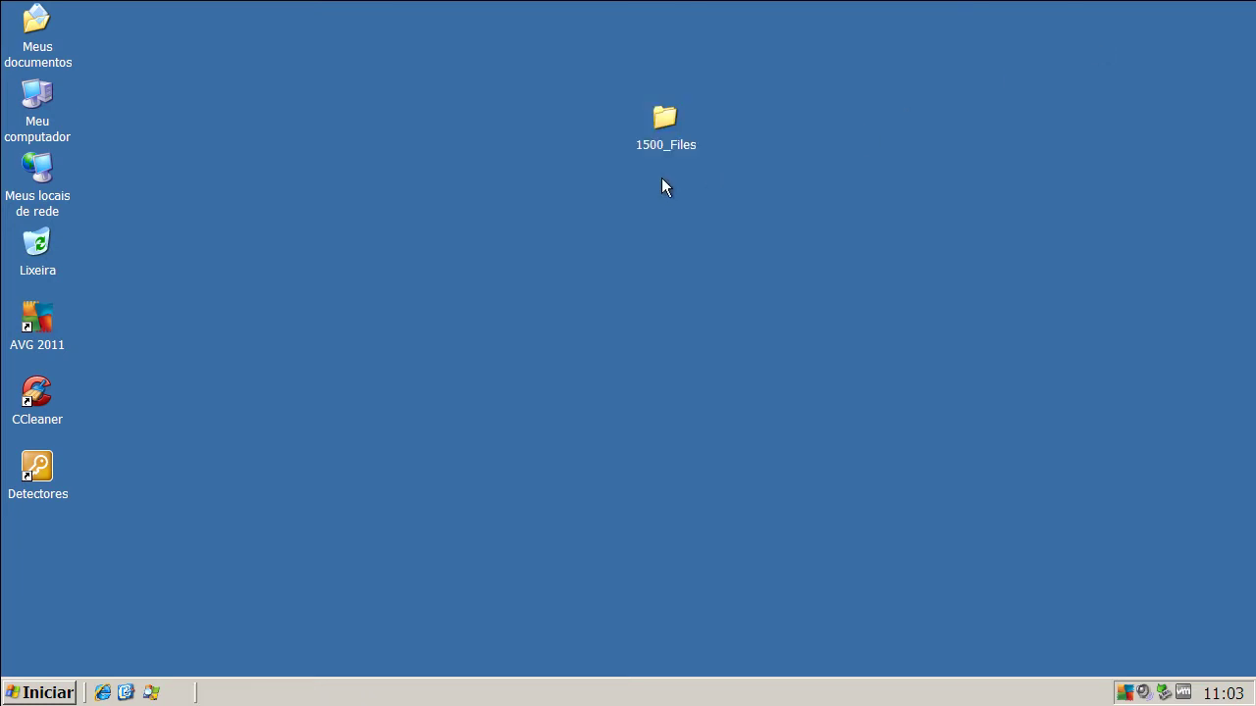
Open the properties of 1500_Files for its remaining file count and subtract 110 from 1500 in the calculator.
right_click(667, 143)
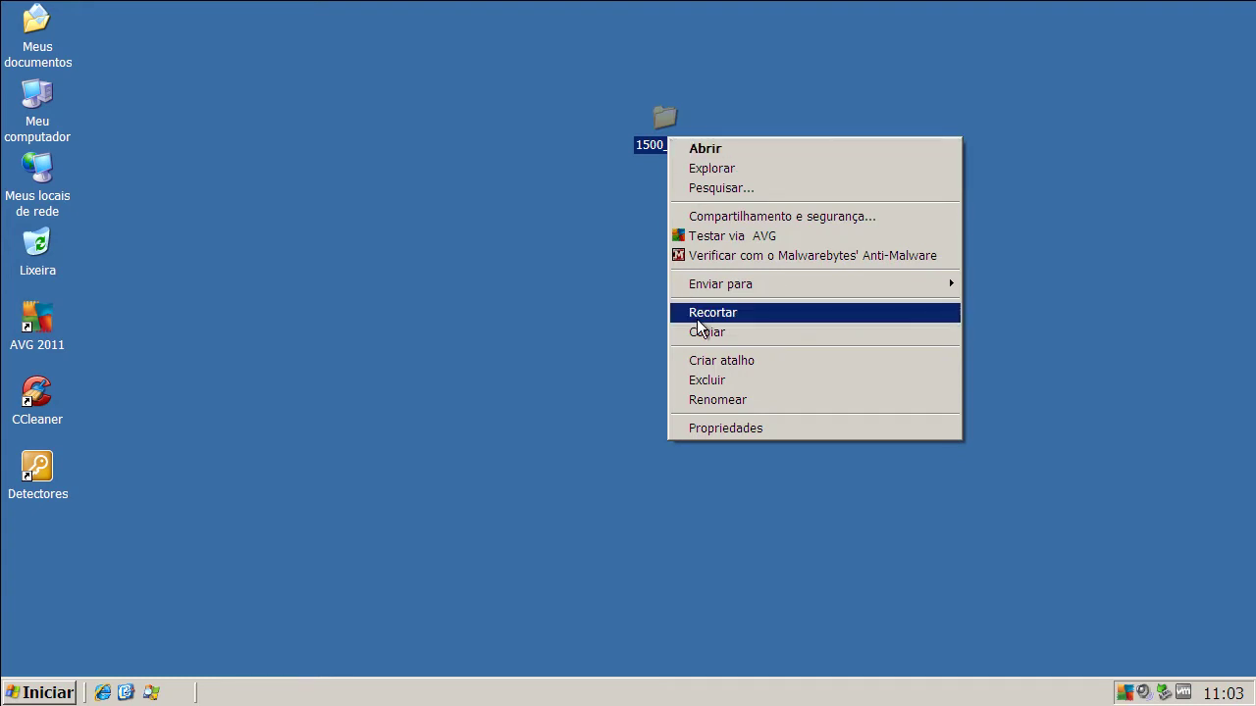
left_click(743, 429)
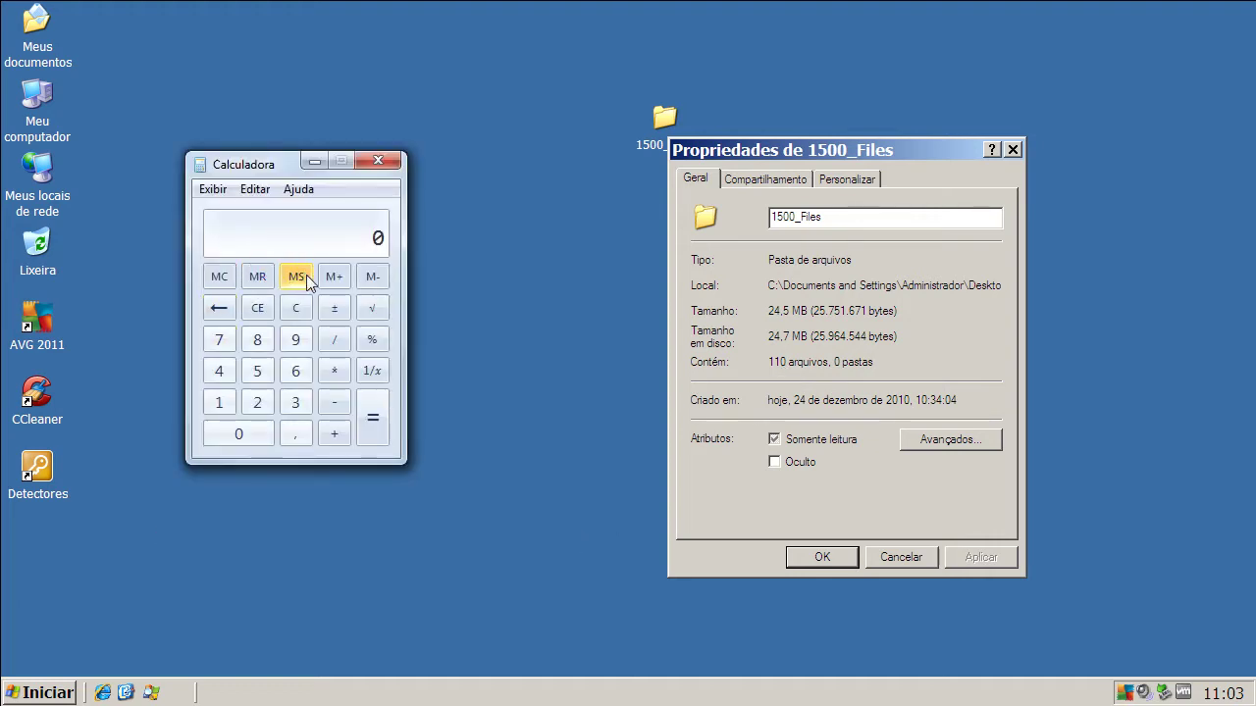
left_click(219, 402)
left_click(256, 369)
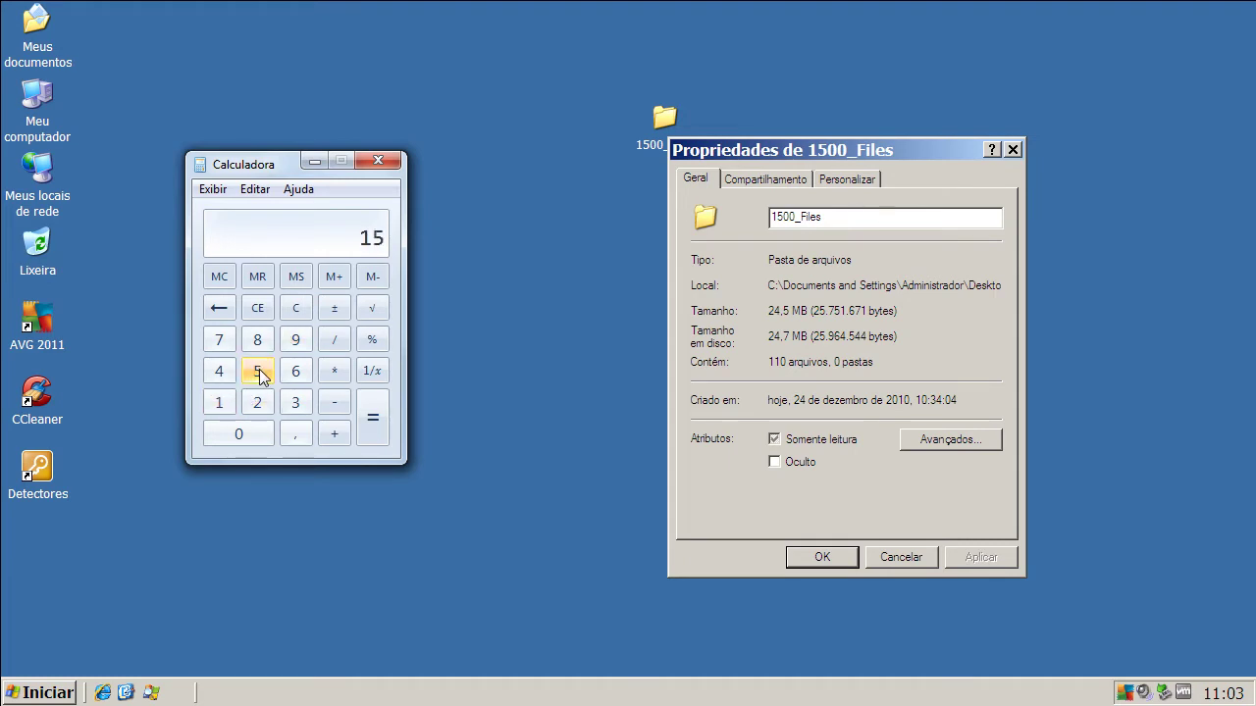
left_click(254, 433)
left_click(252, 433)
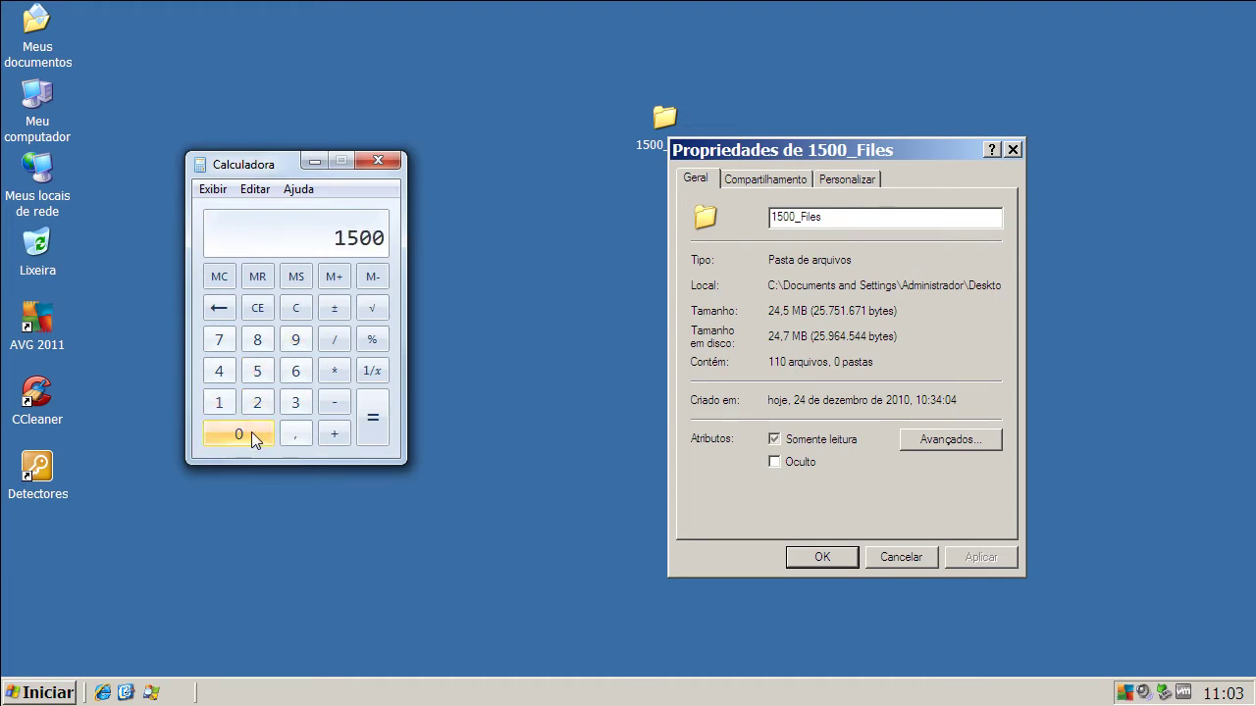
left_click(334, 402)
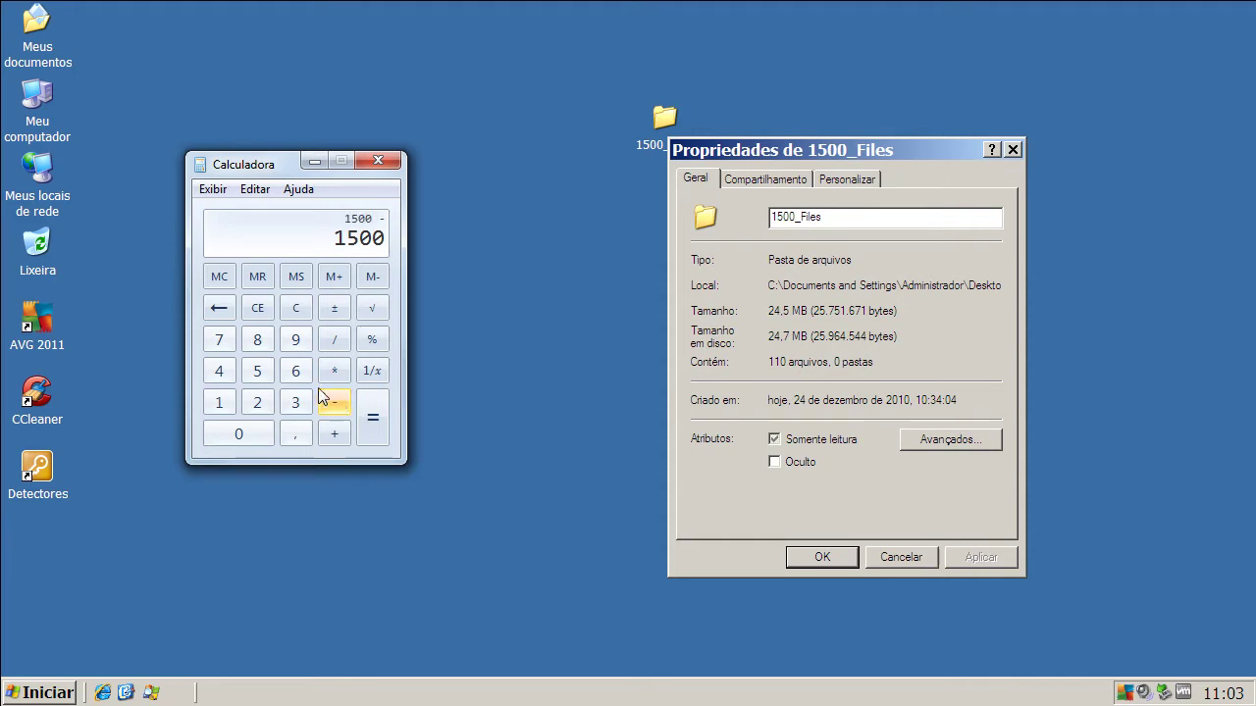
left_click(223, 400)
left_click(223, 400)
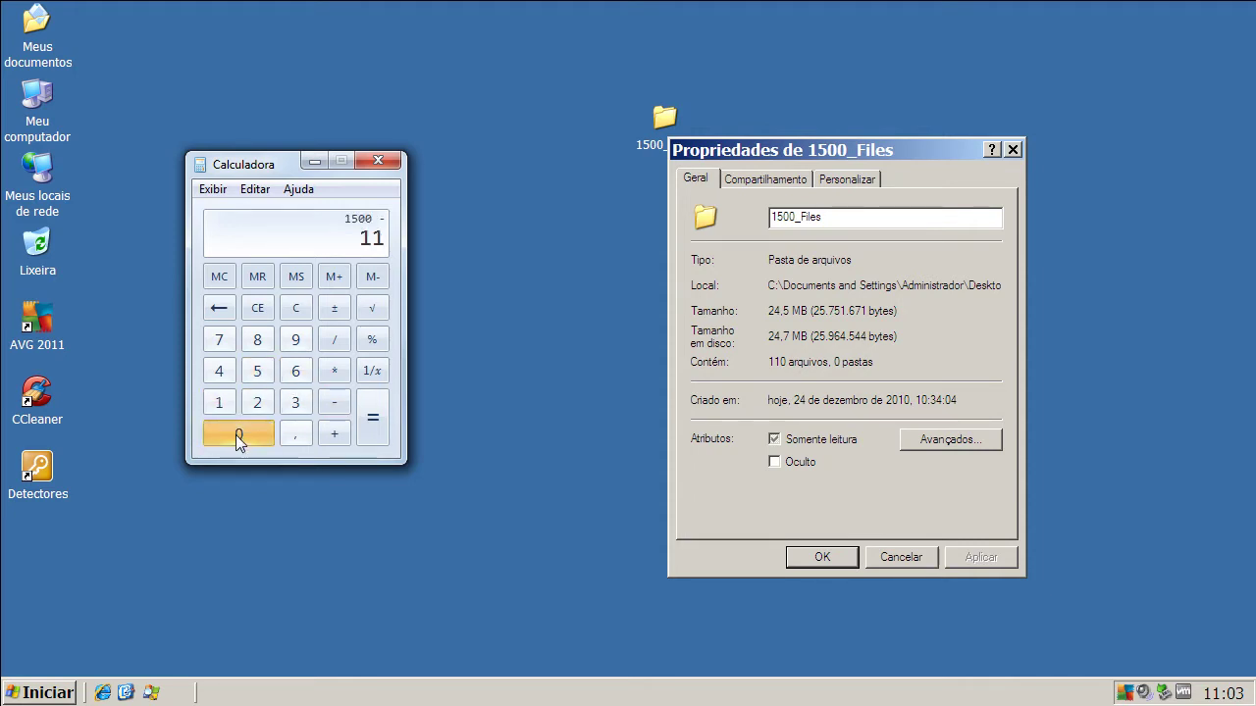
left_click(238, 438)
left_click(375, 430)
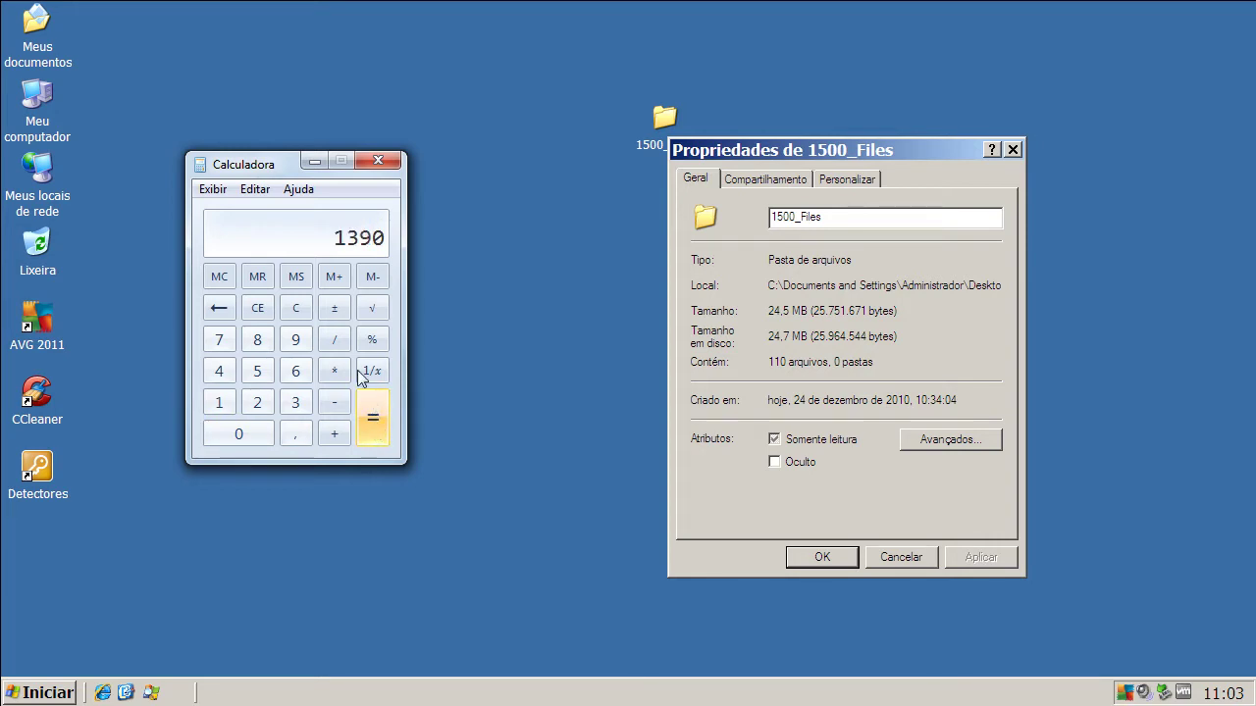
Divide the number of removed files by 15 in the calculator to get the detection percentage.
left_click(339, 346)
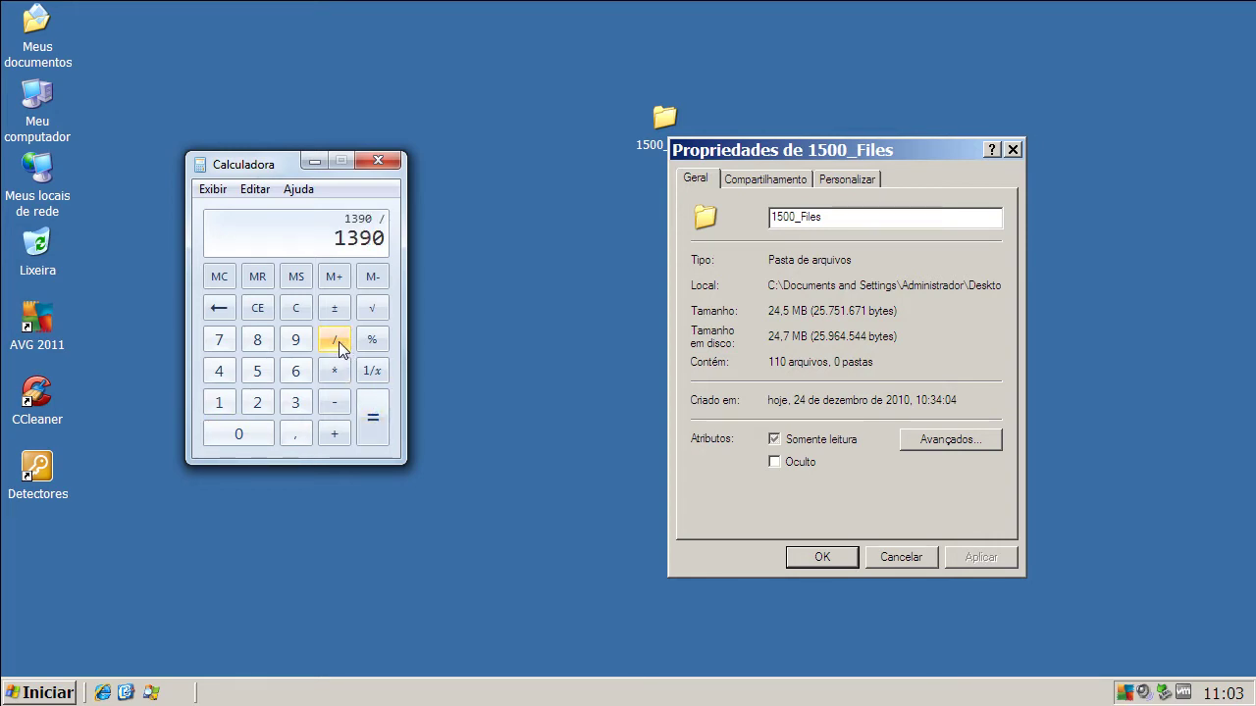
left_click(221, 402)
left_click(257, 373)
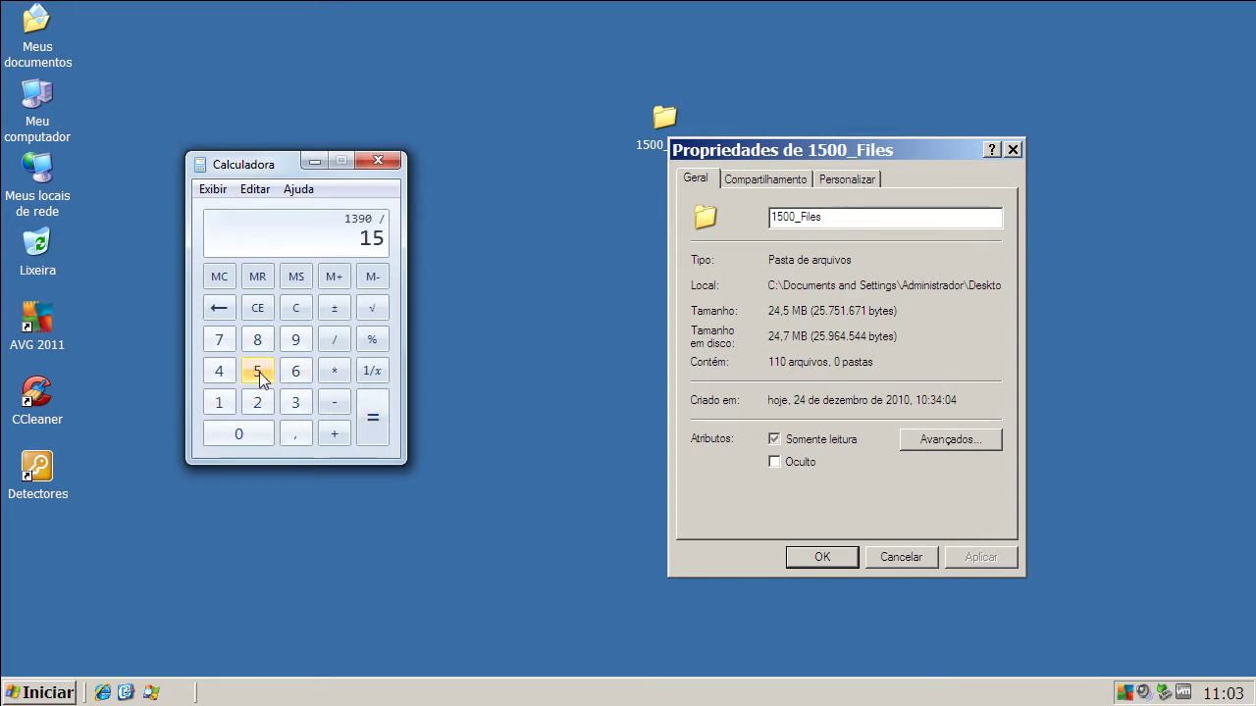
left_click(385, 429)
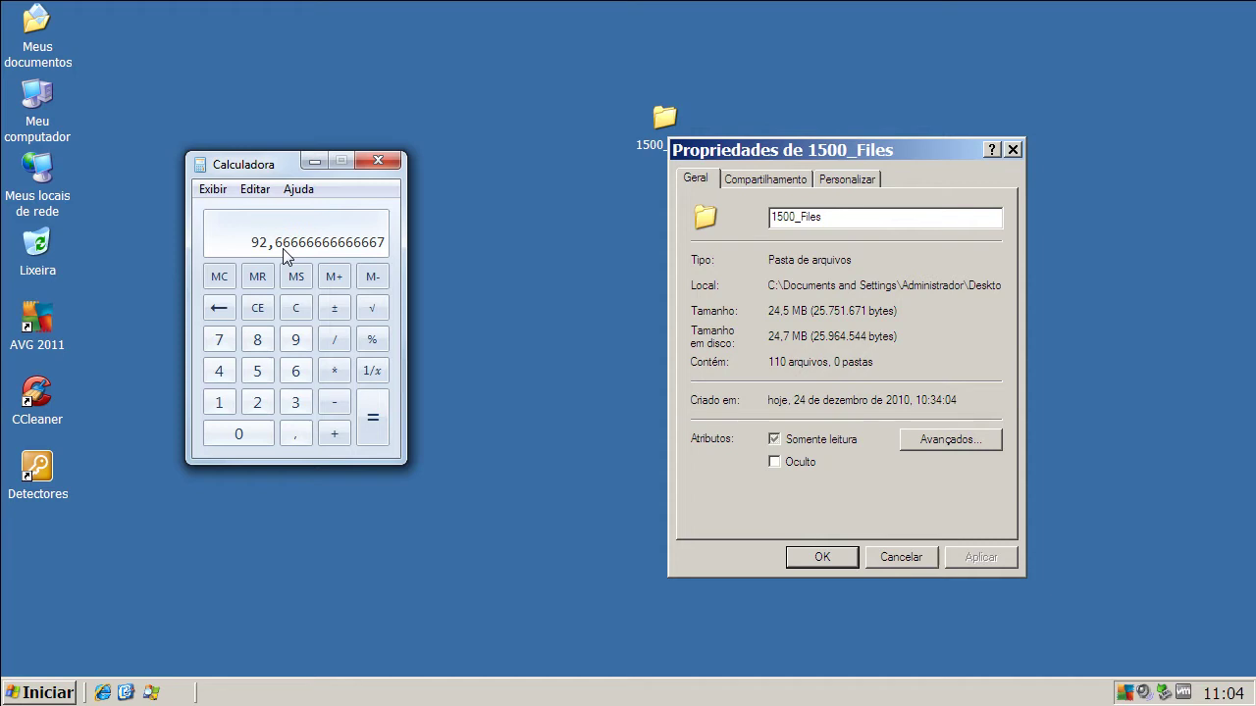
In Notepad, under "Percentuais de Detecção - Detection Rate", list AVG Free Edition 2011, Avira 10 Free and Avast 5 Free, entering 92,66 % for AVG.
type("Percentuais de Detecção - Detection Rate  AVG Free Edition 2011\t-\t%  Avira 10 Free\t\t-\t%  Avast 5 Free\t\t-\t%")
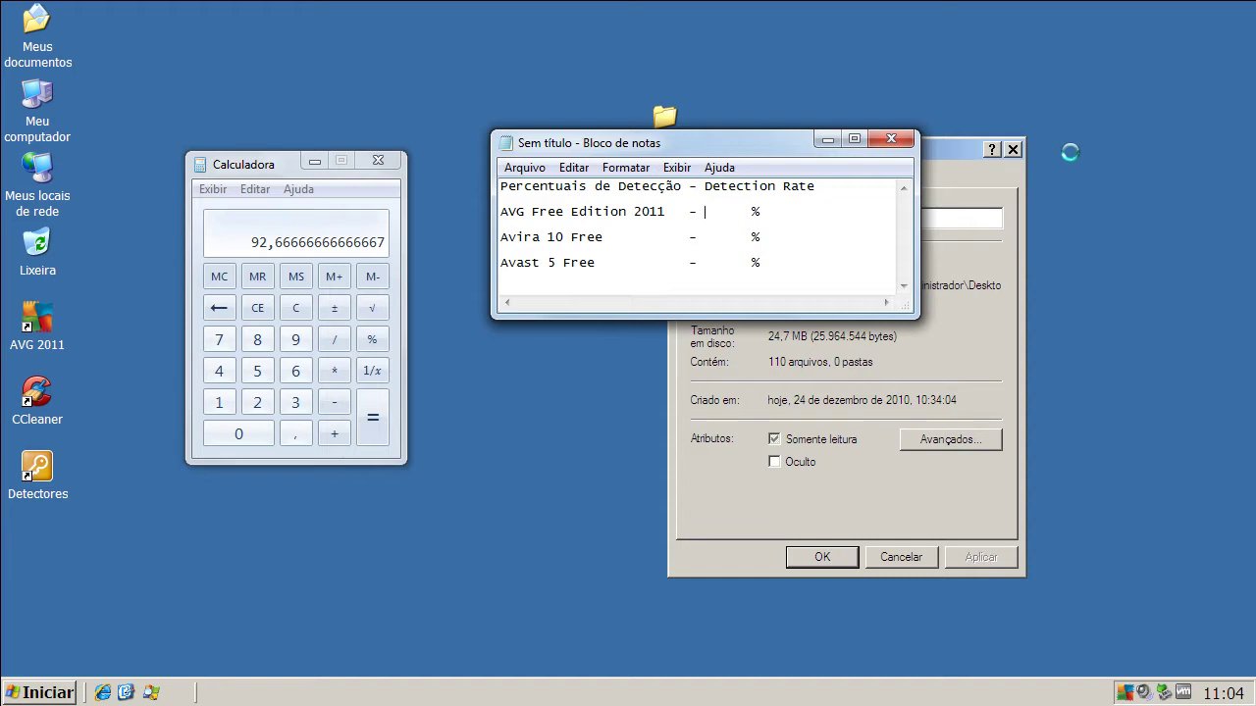
type("92,66")
left_click(829, 144)
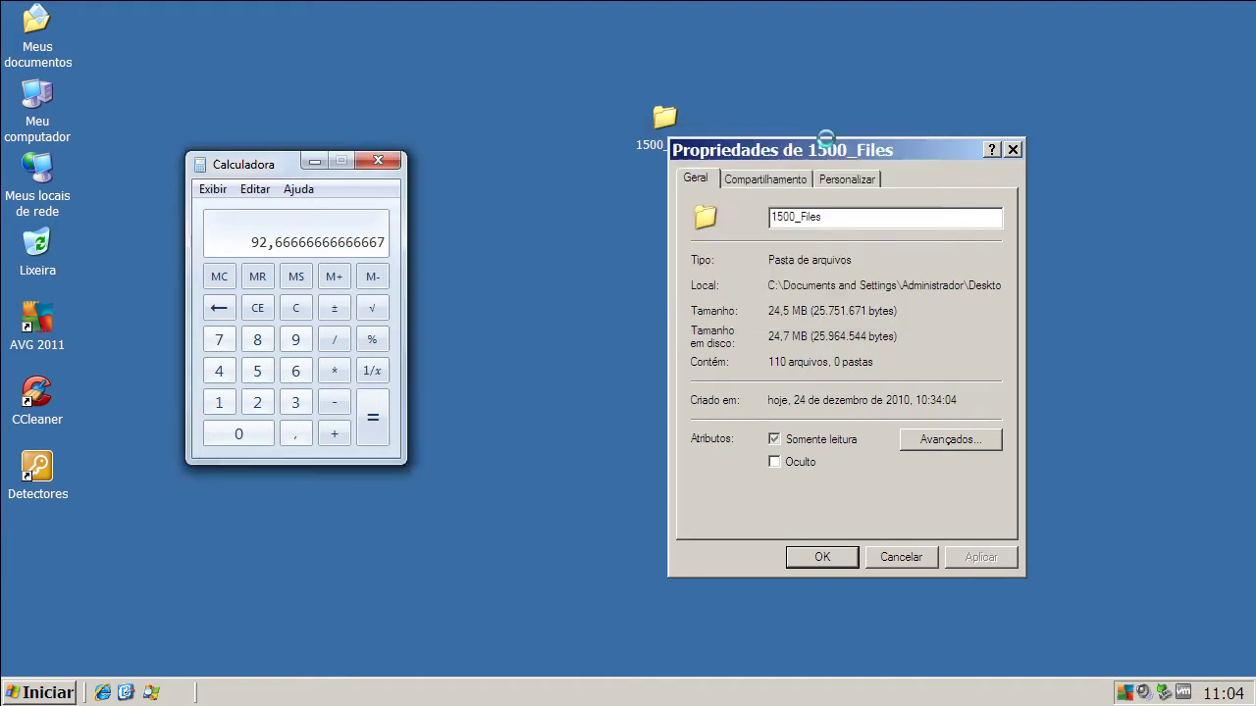
Close the calculator and the 1500_Files properties, leaving the folder deselected.
left_click(376, 161)
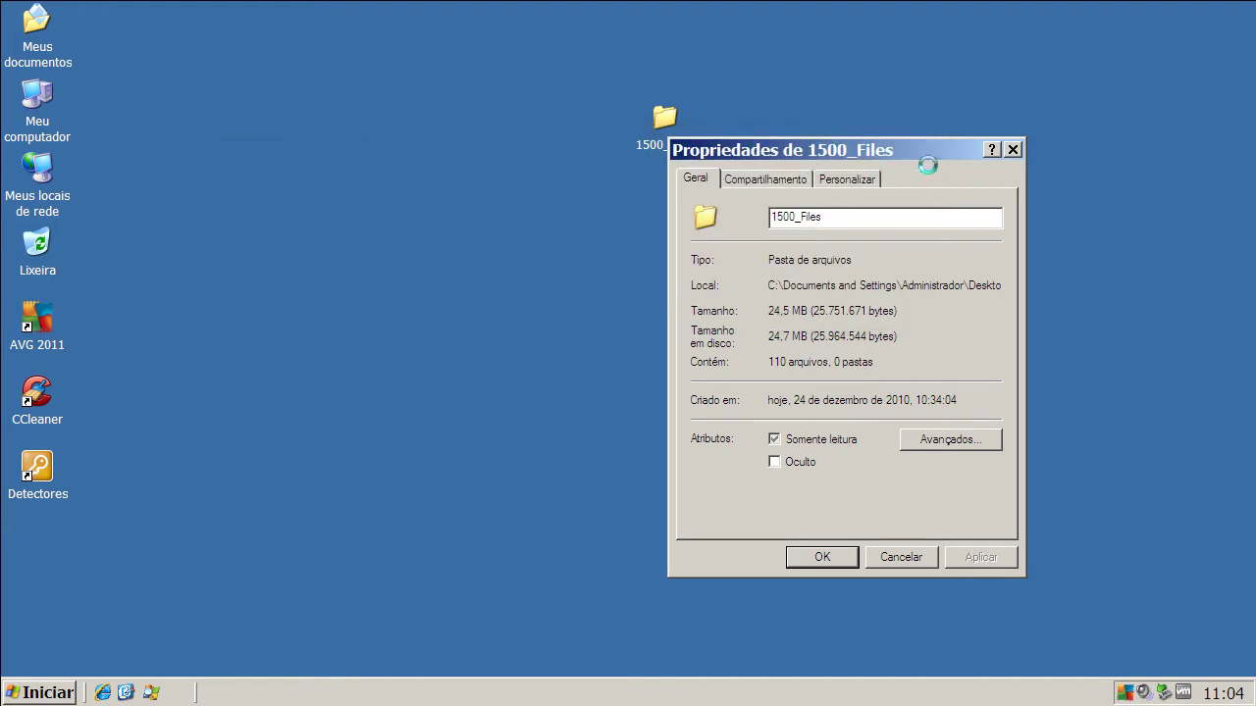
left_click(1014, 151)
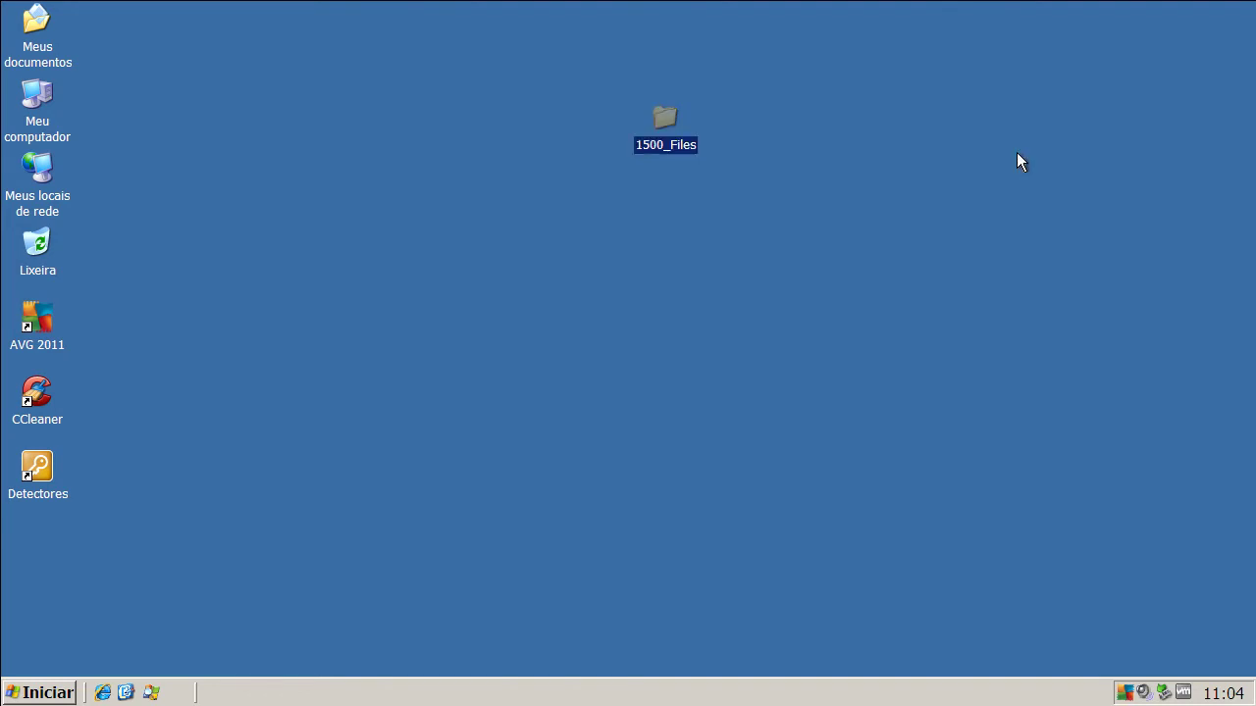
left_click(894, 221)
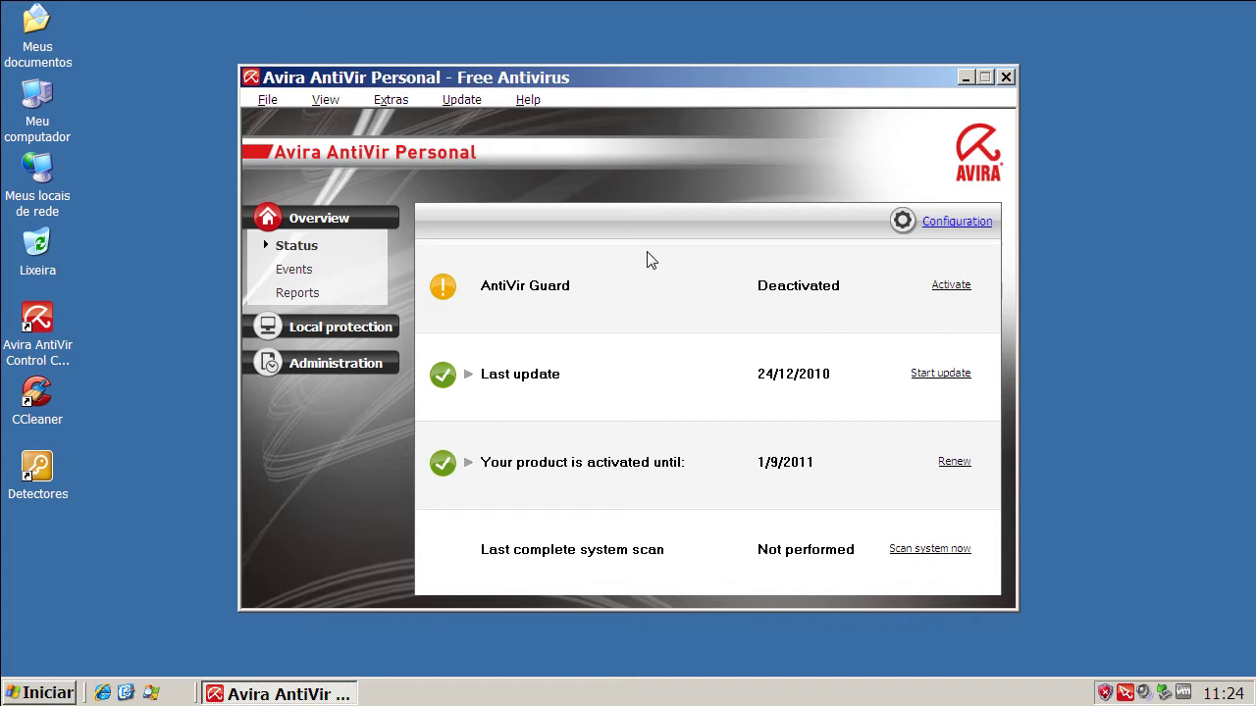
View the version information of Avira AntiVir Personal, highlight the product version, and close the dialog.
left_click(538, 102)
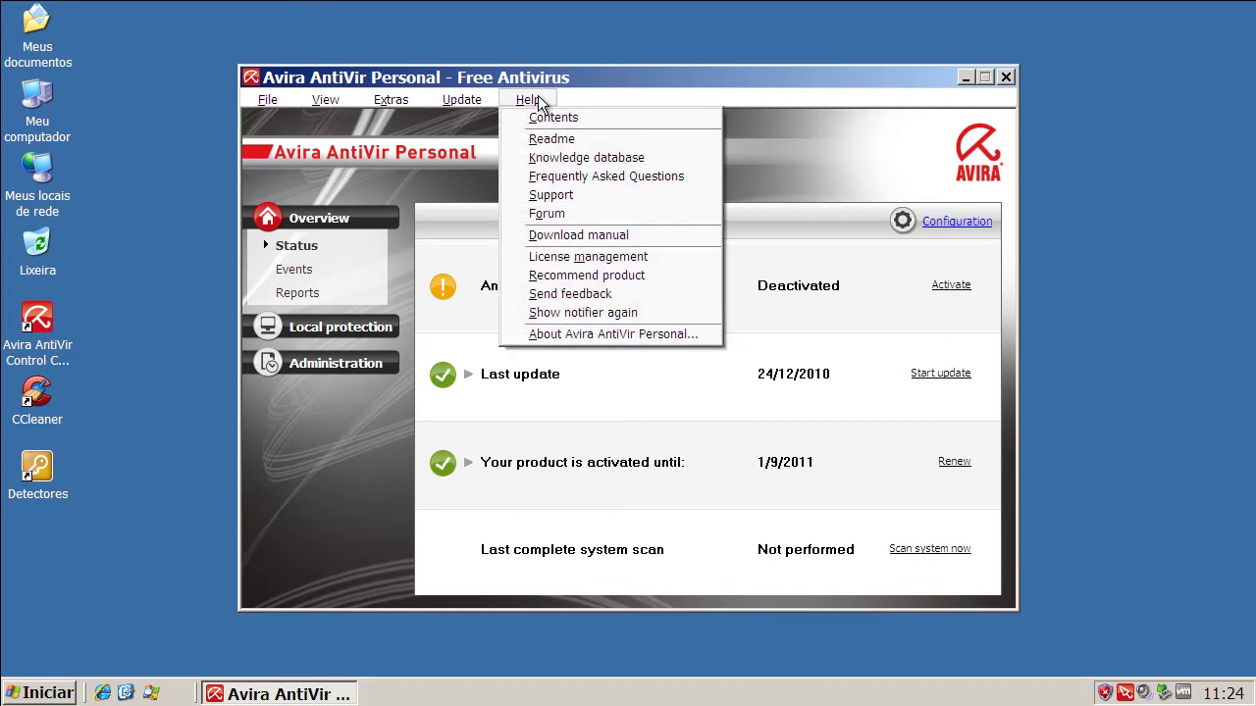
left_click(572, 332)
left_click(557, 277)
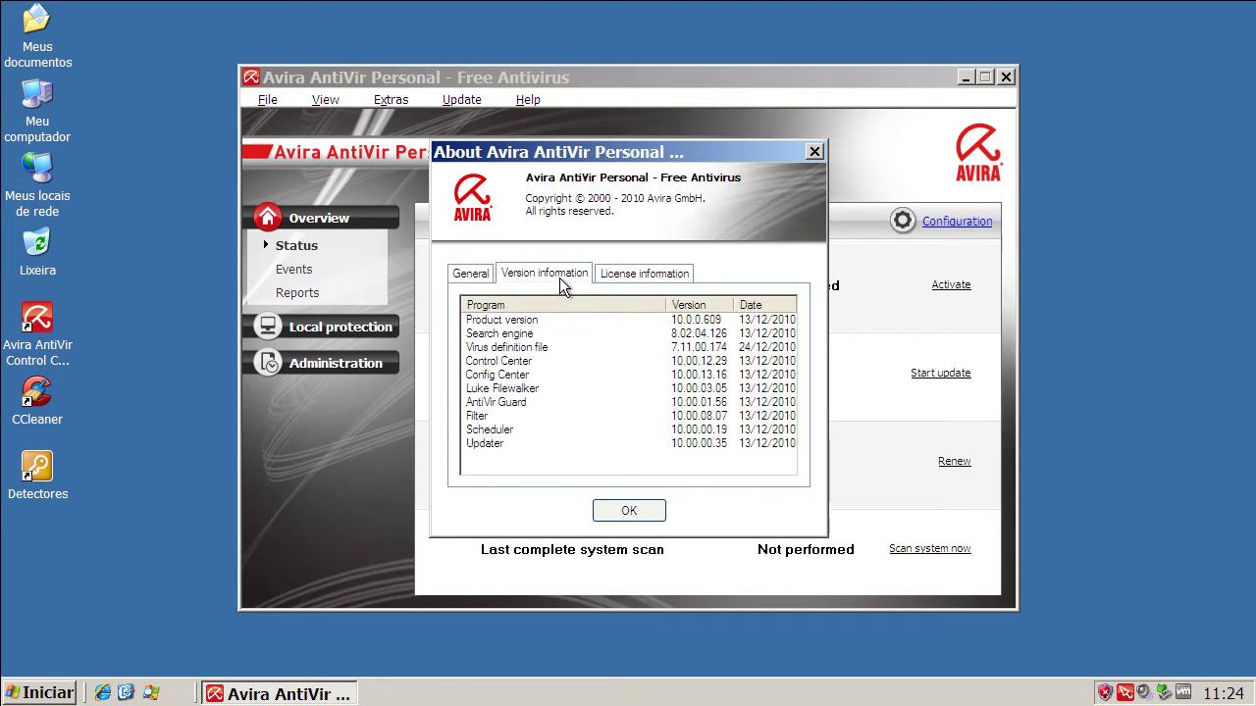
left_click(703, 320)
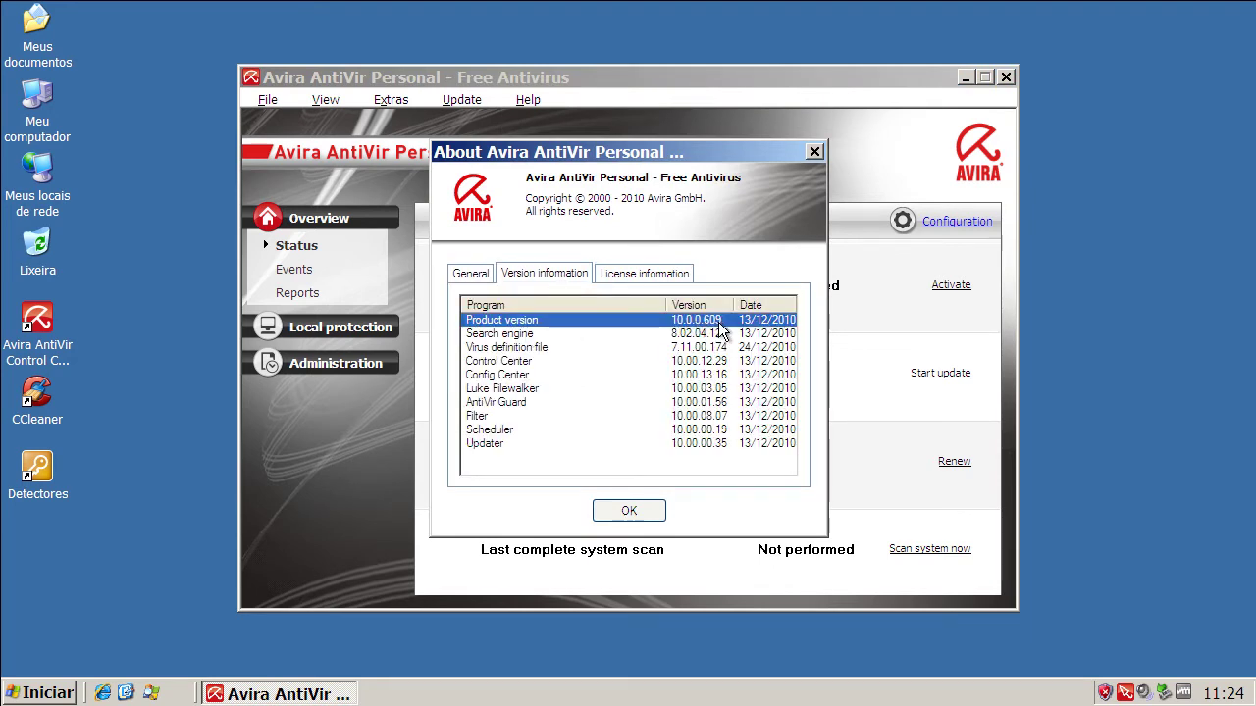
left_click(656, 511)
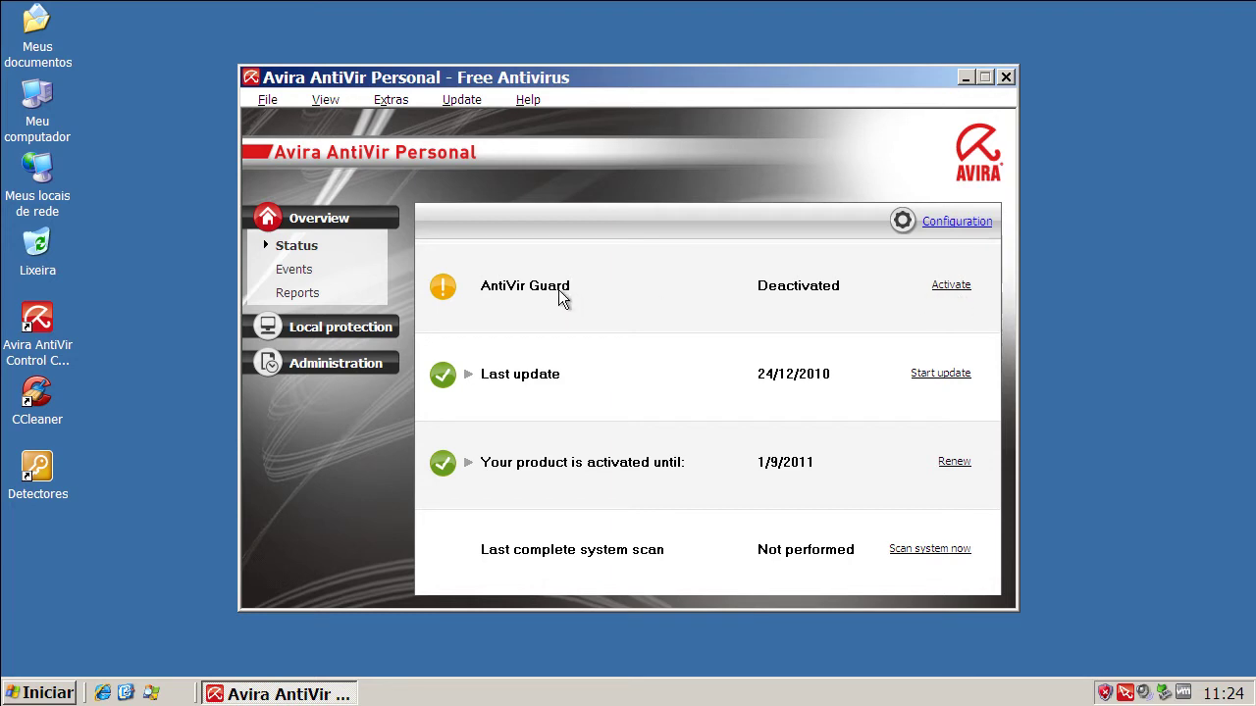
Minimize Avira and check the file count in the properties of the 1500_Files desktop folder.
left_click(966, 77)
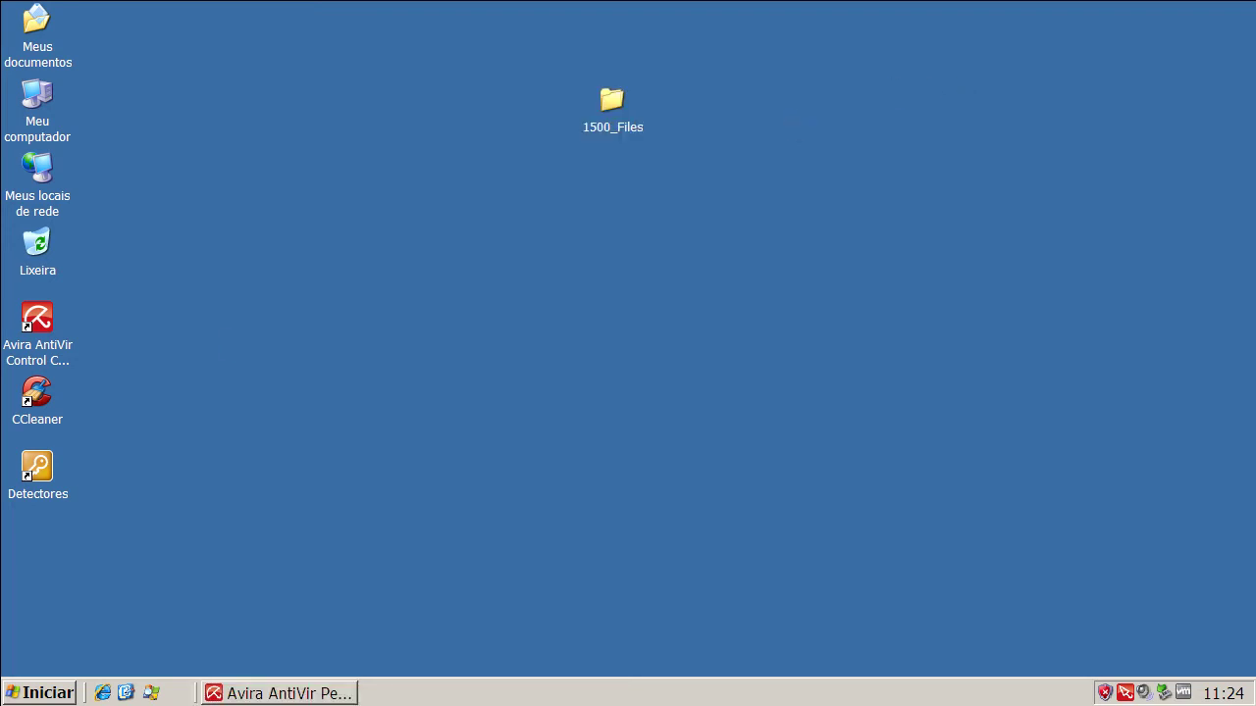
right_click(607, 131)
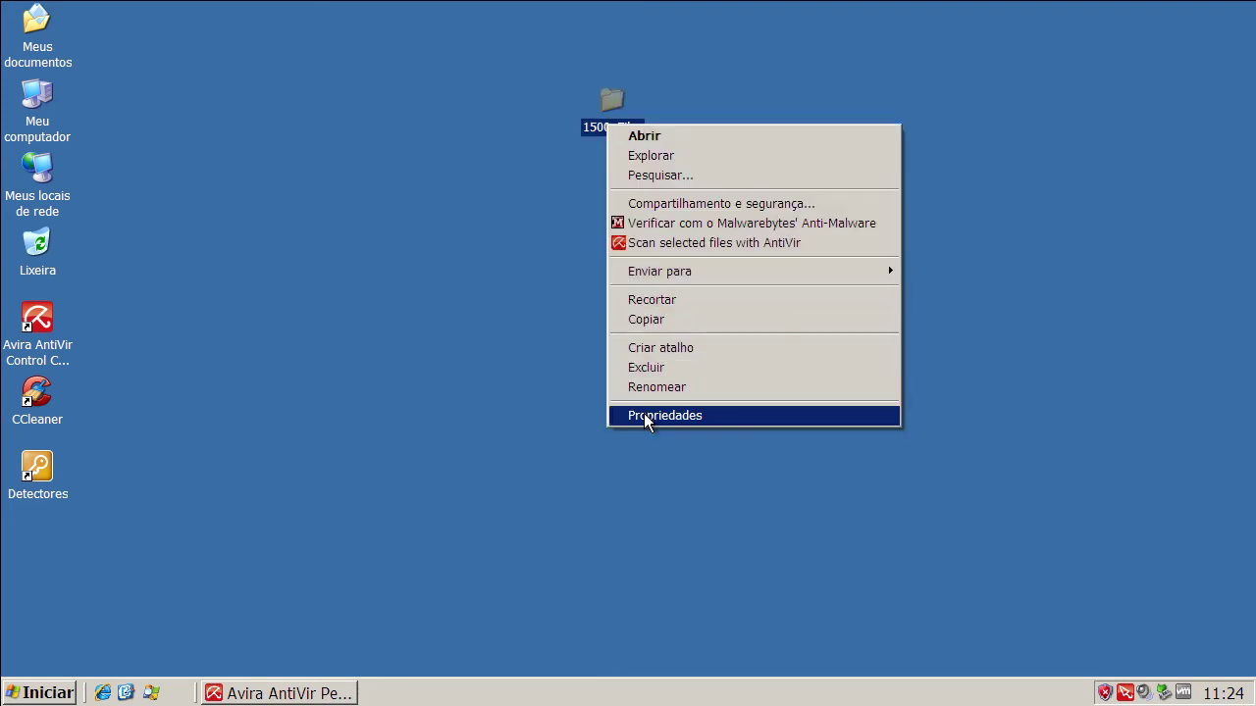
left_click(645, 416)
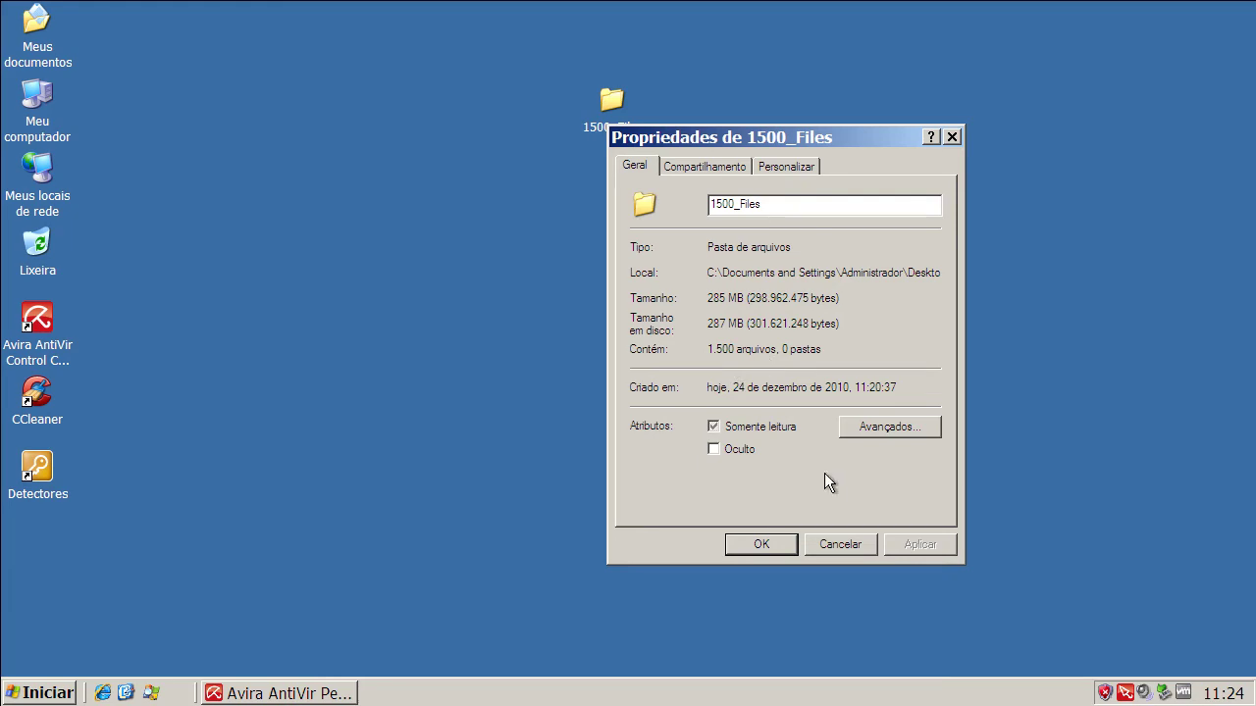
left_click(841, 544)
Open the 1500_Files folder, display its files as icons, browse through to the end, and close the folder.
double_click(617, 105)
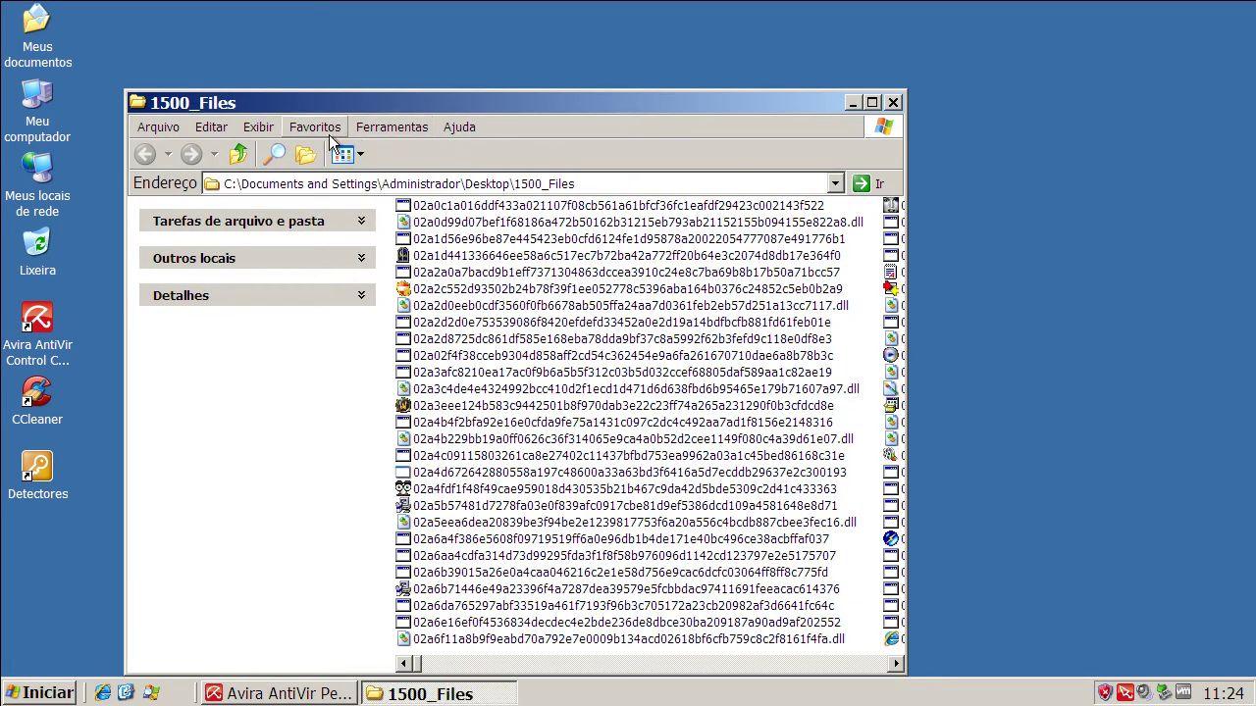
left_click(261, 126)
left_click(281, 259)
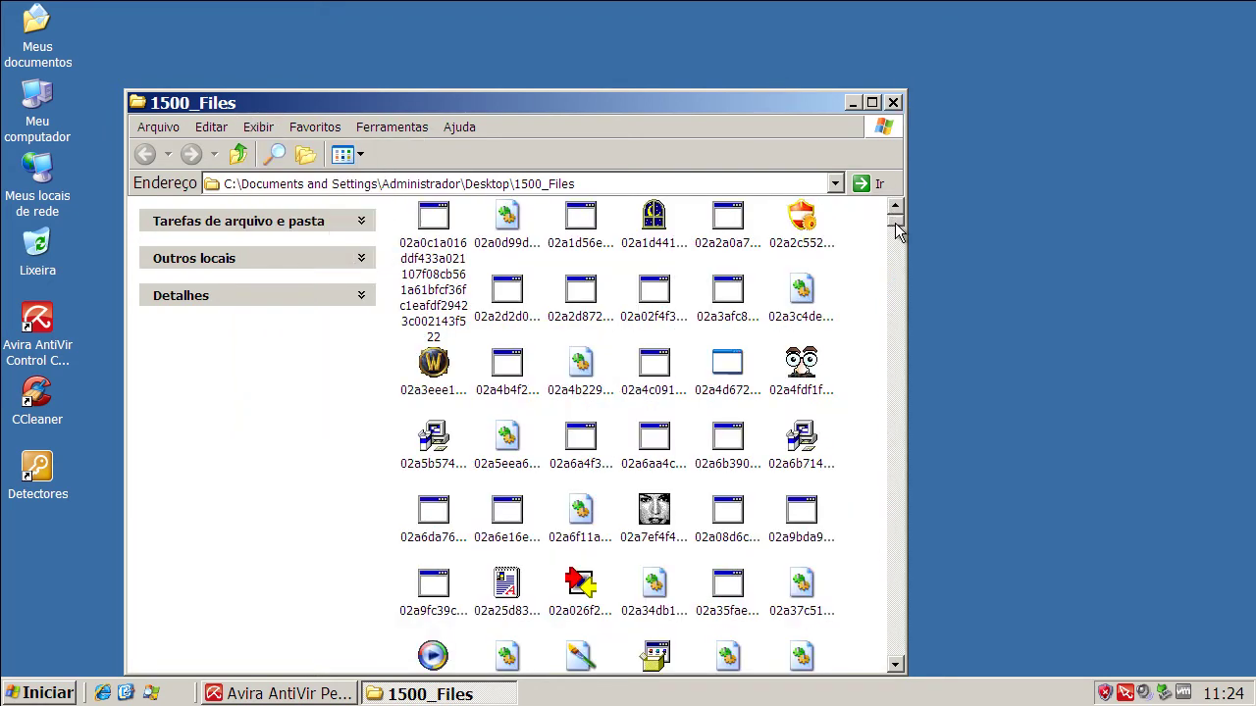
left_click_drag(897, 229, 907, 651)
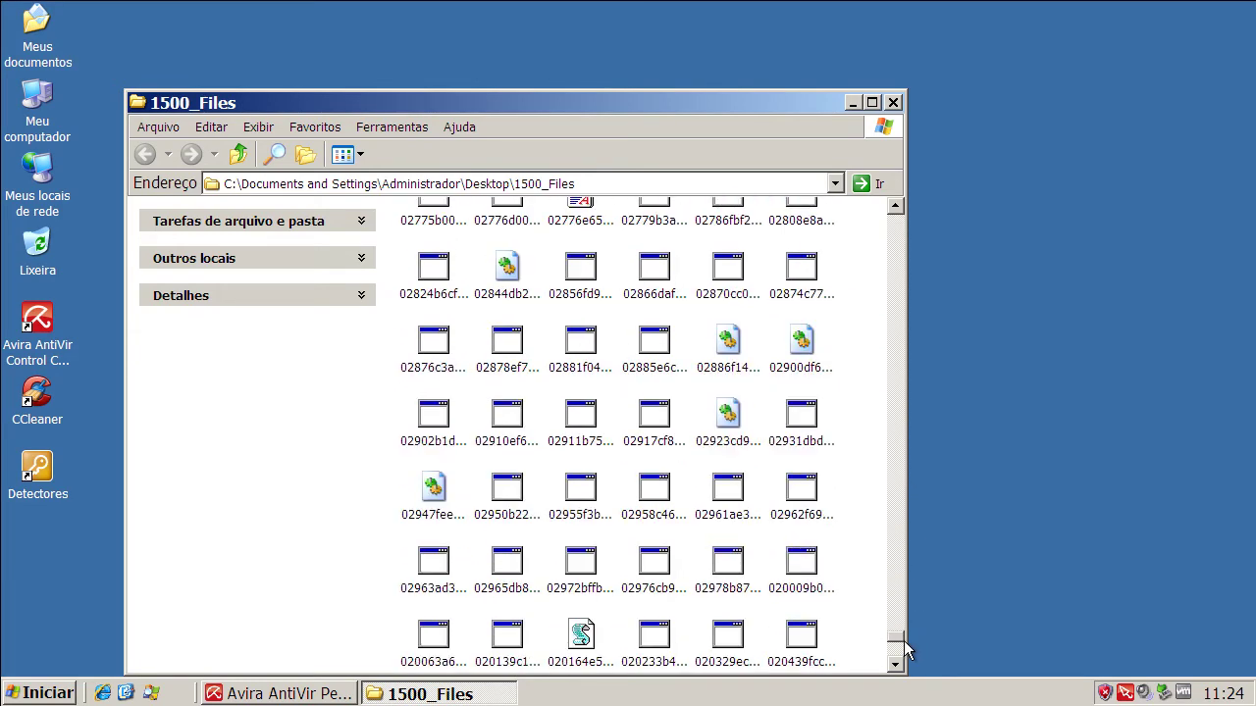
left_click(894, 102)
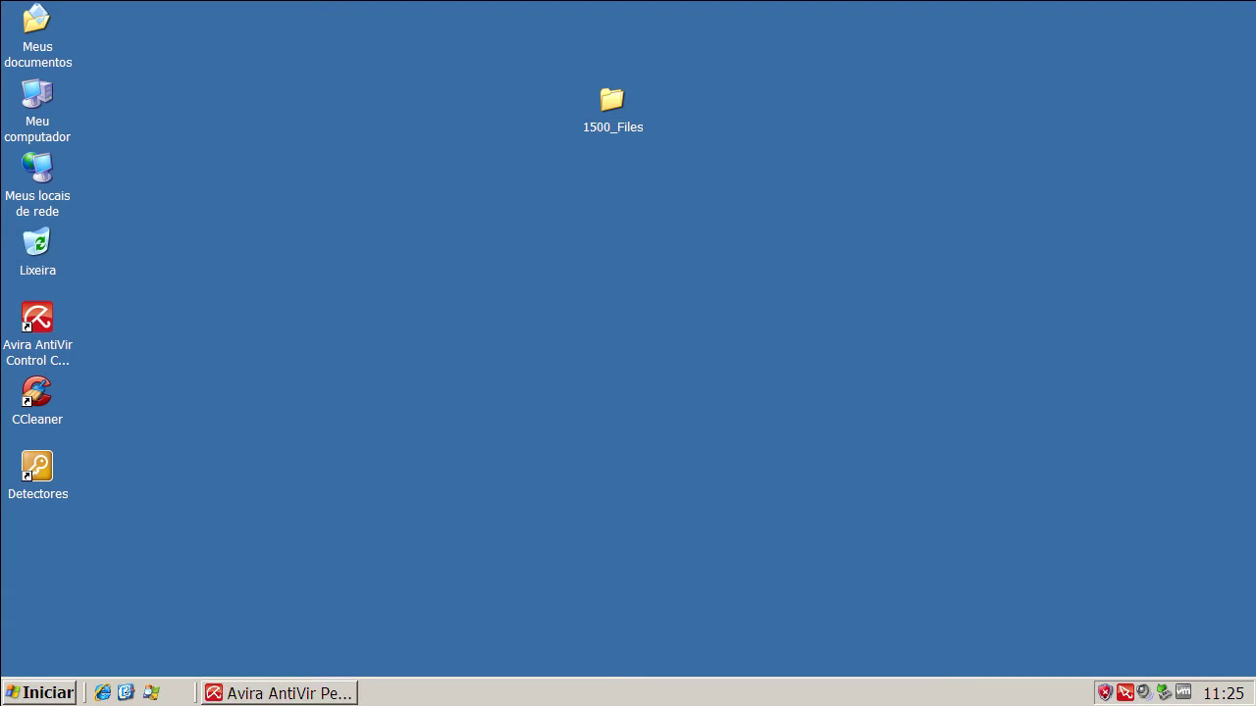
Activate AntiVir Guard and run an update in Avira AntiVir Personal, closing the updater and the main window when finished.
left_click(338, 695)
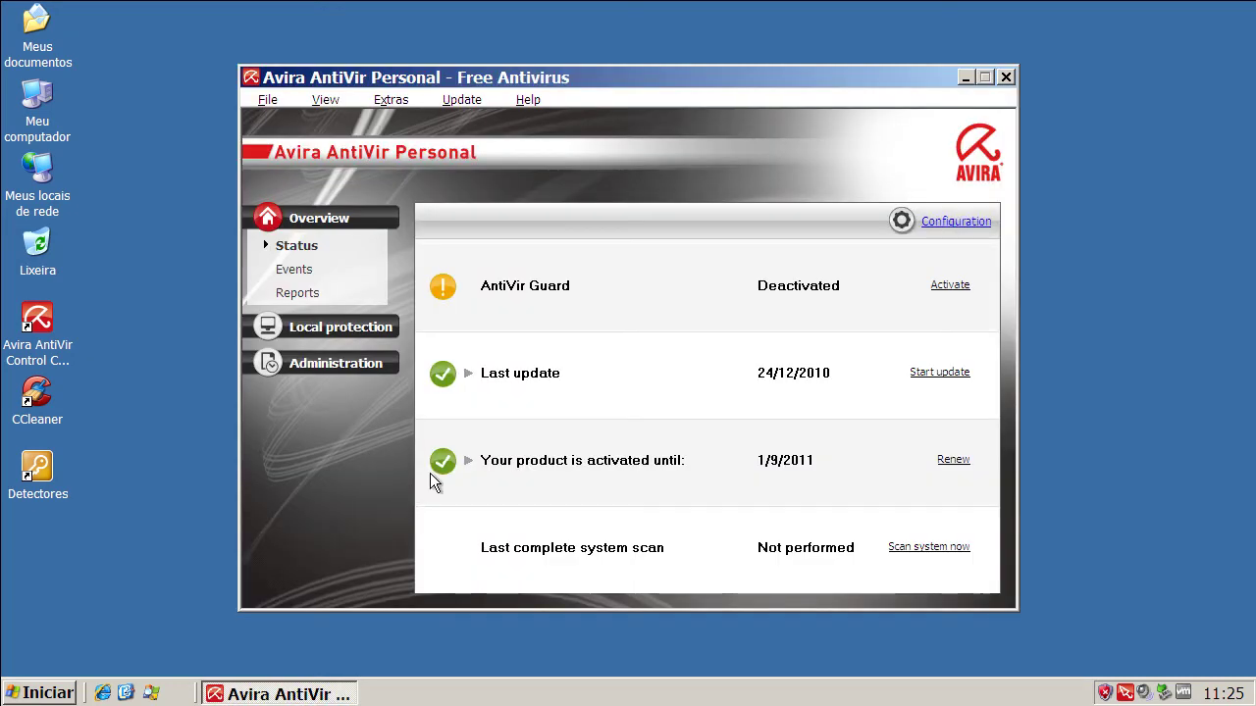
left_click(949, 285)
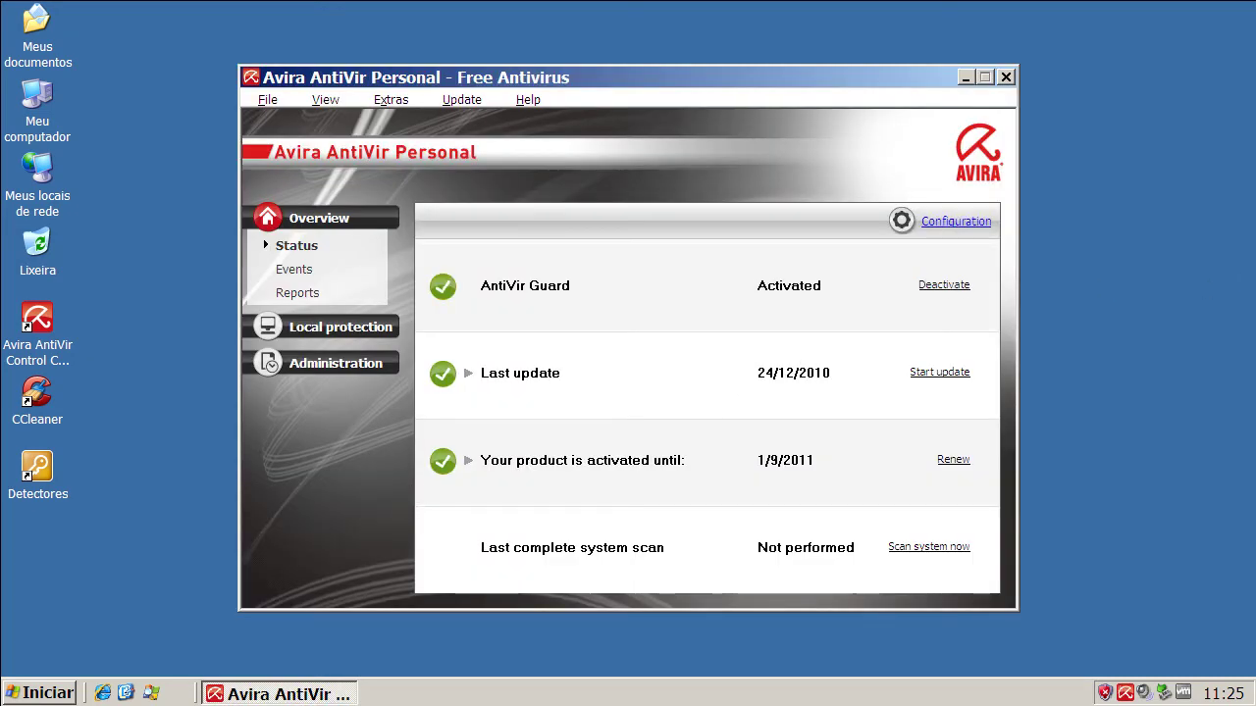
left_click(456, 100)
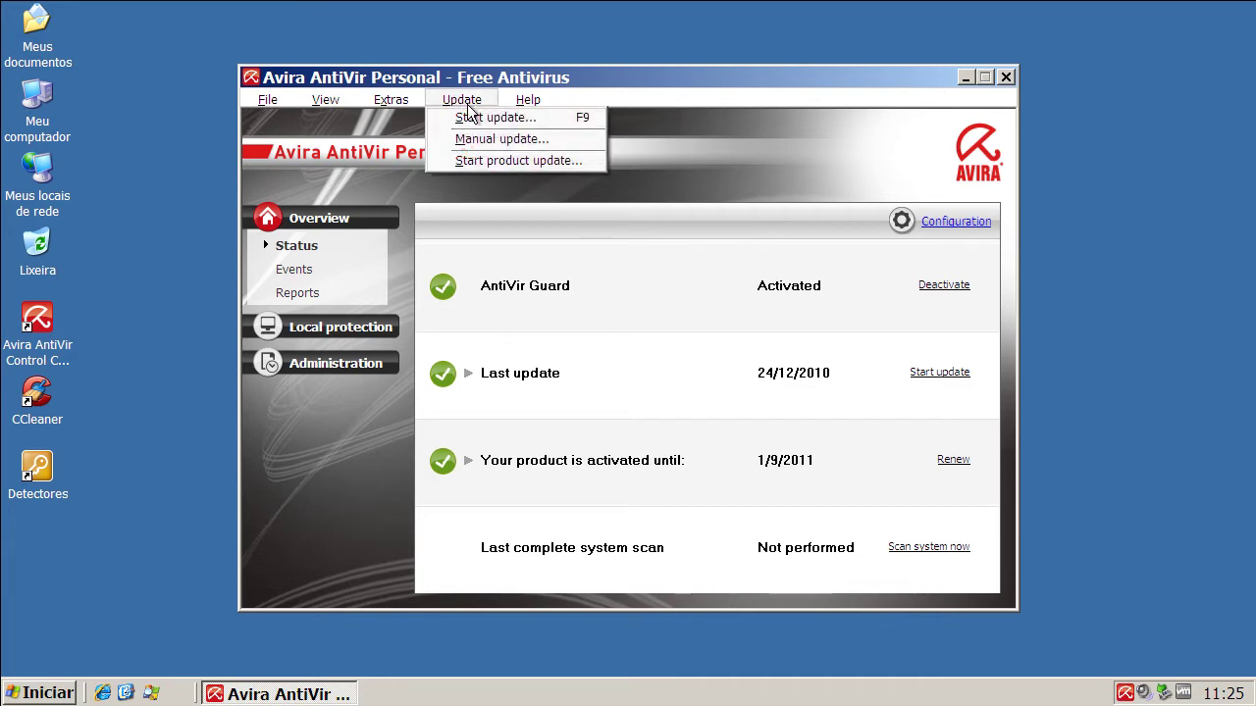
left_click(474, 118)
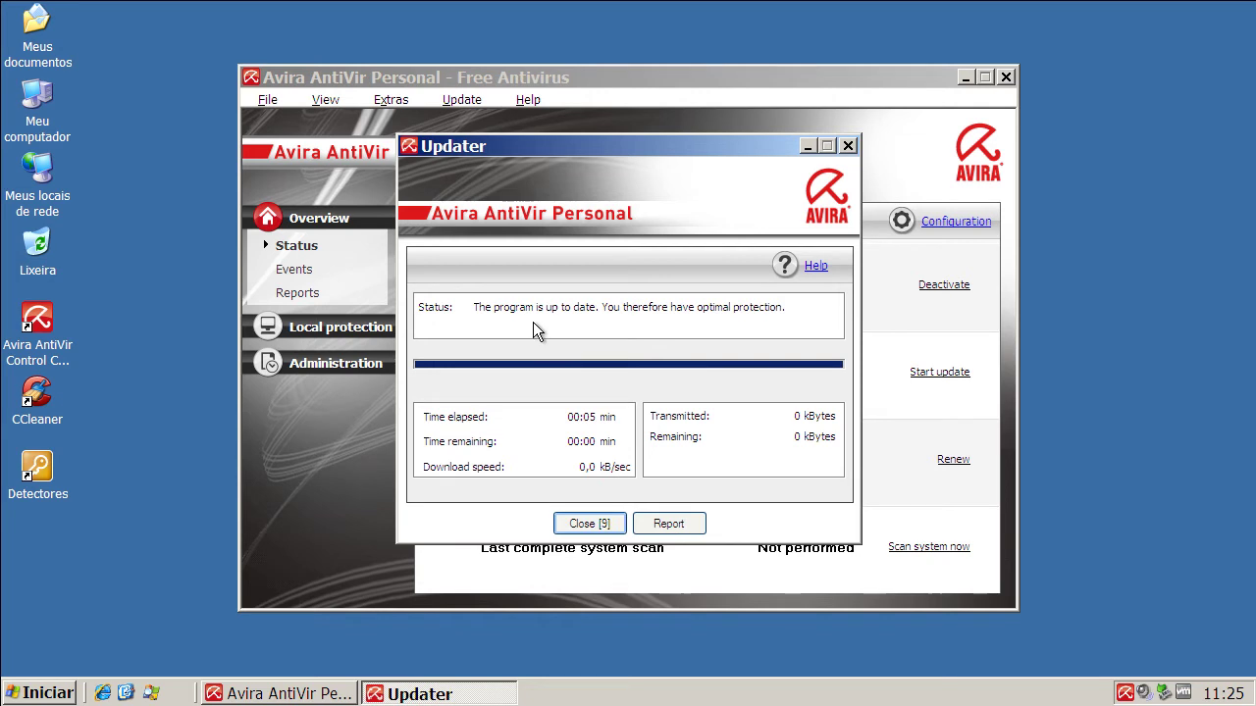
left_click(592, 523)
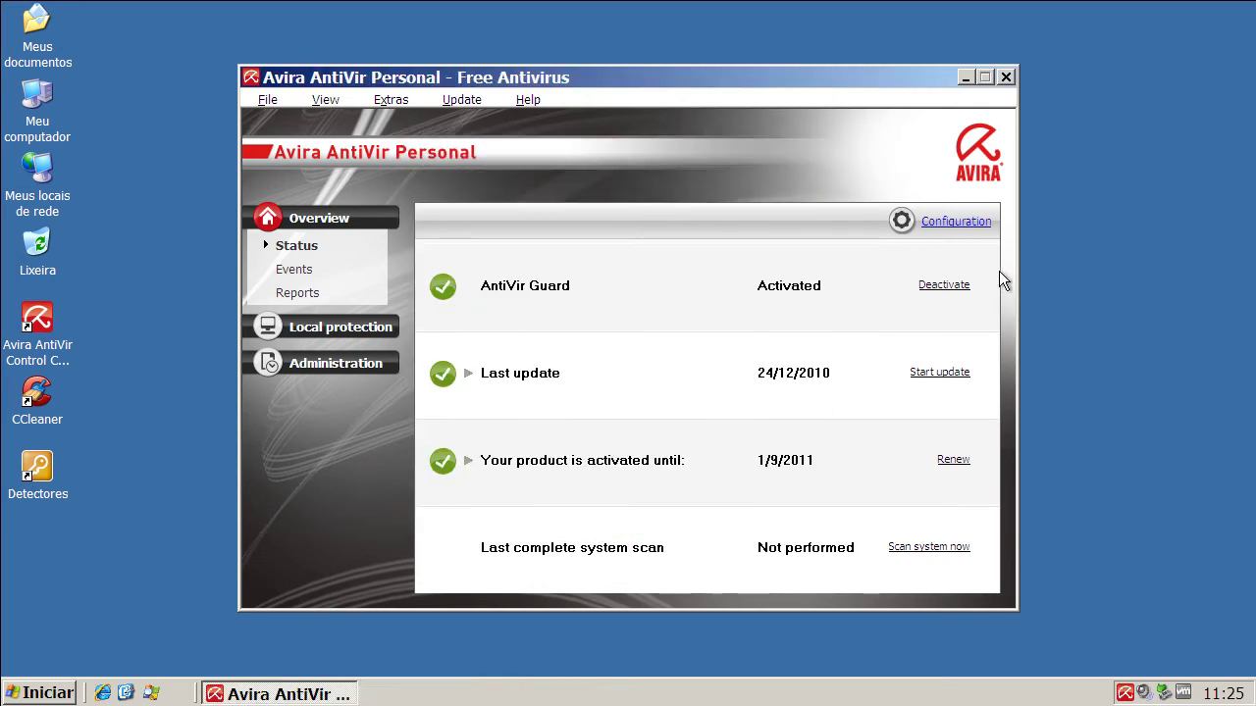
left_click(1010, 80)
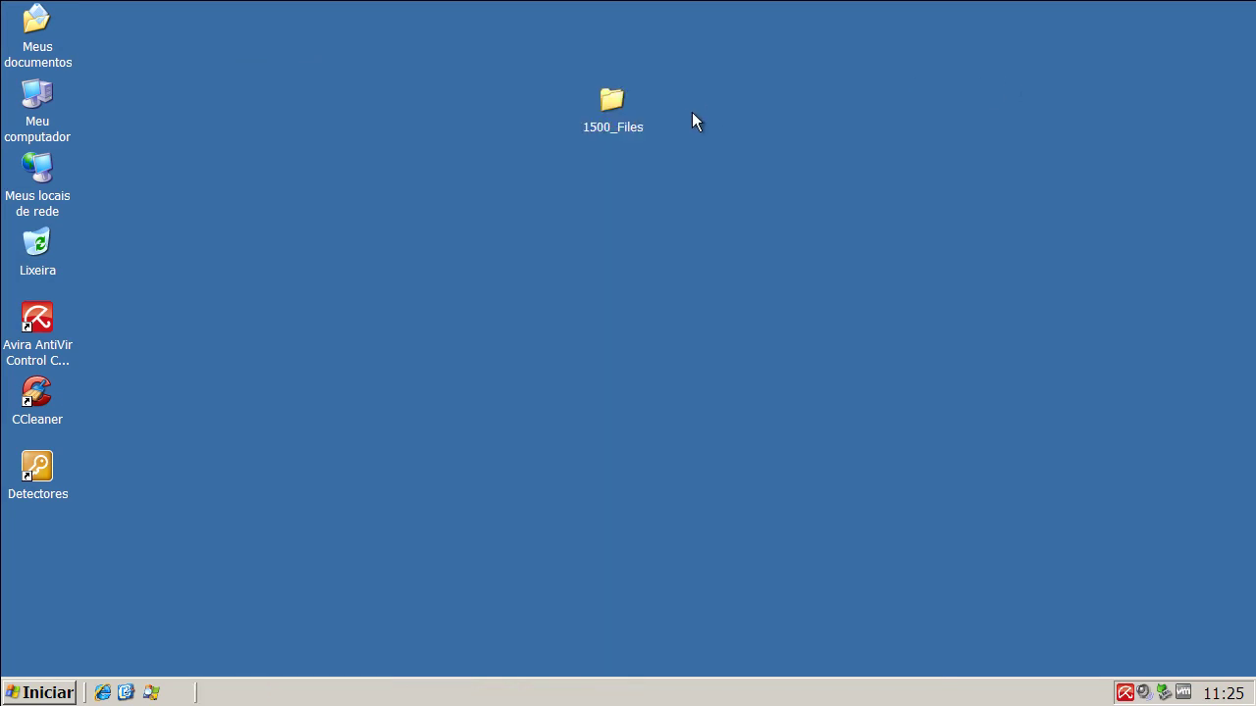
Scan the 1500_Files desktop folder with AntiVir, move all detections to quarantine, and close the scan summary and scanner.
right_click(608, 108)
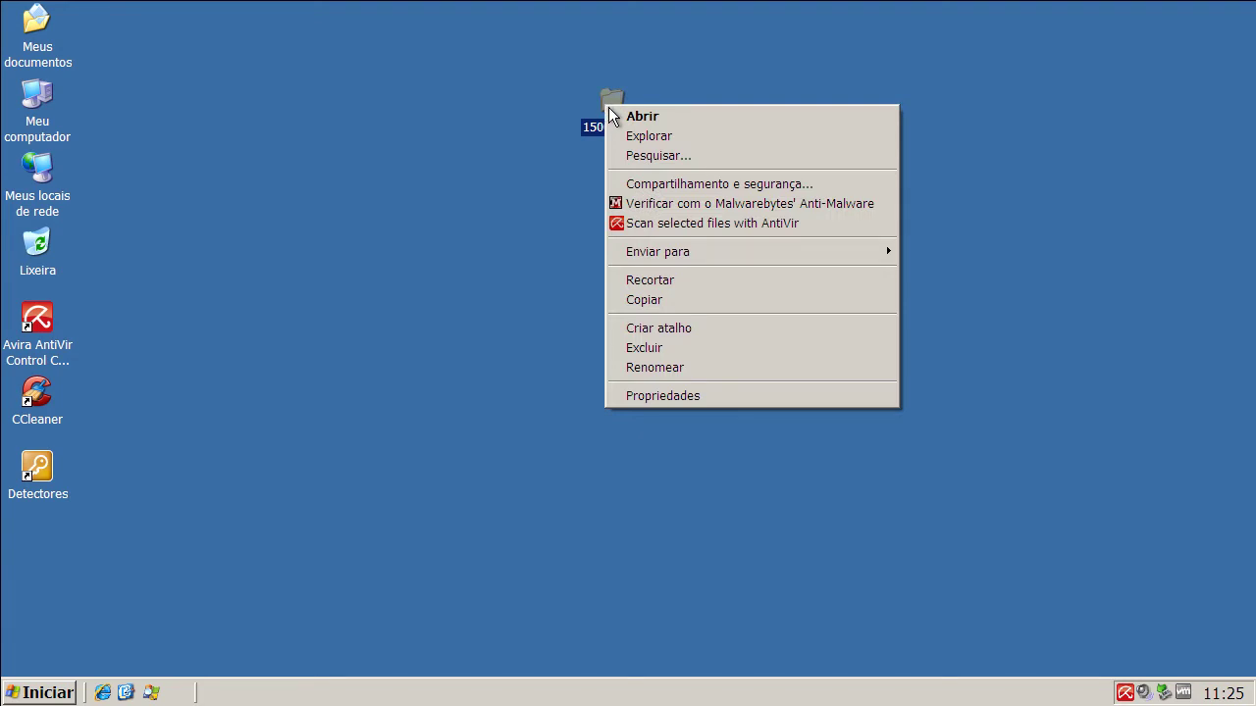
left_click(653, 225)
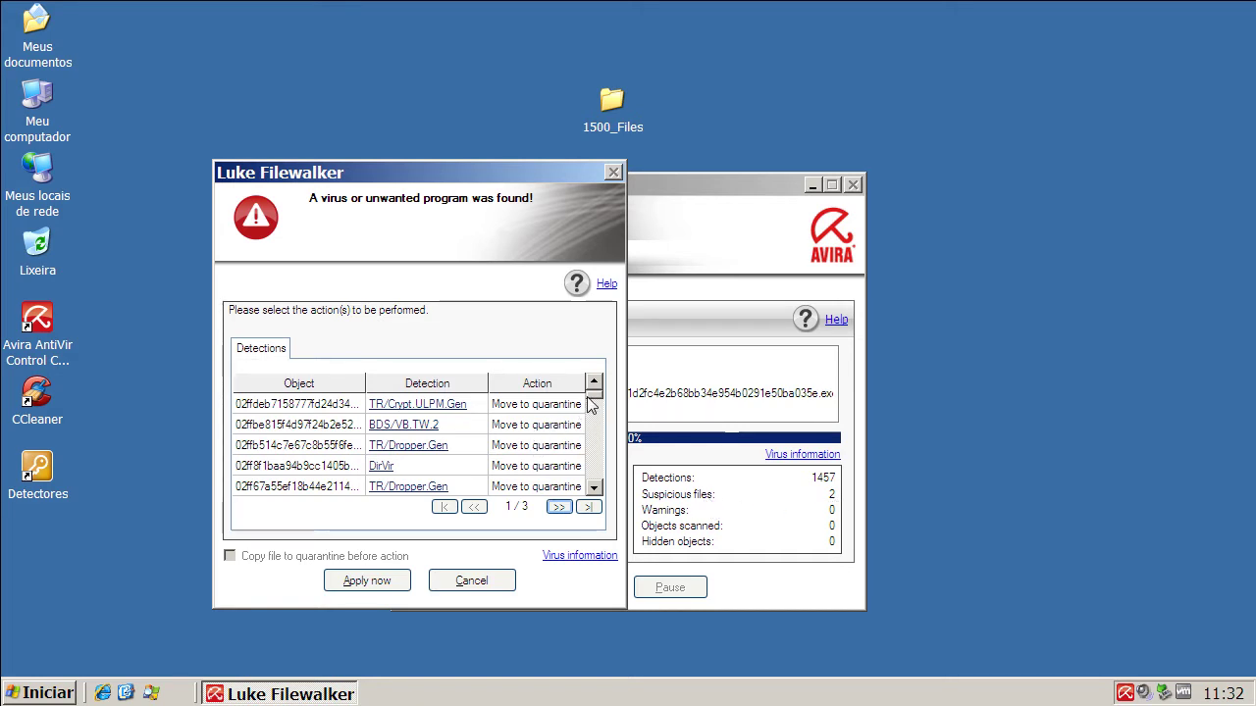
left_click_drag(595, 402, 595, 482)
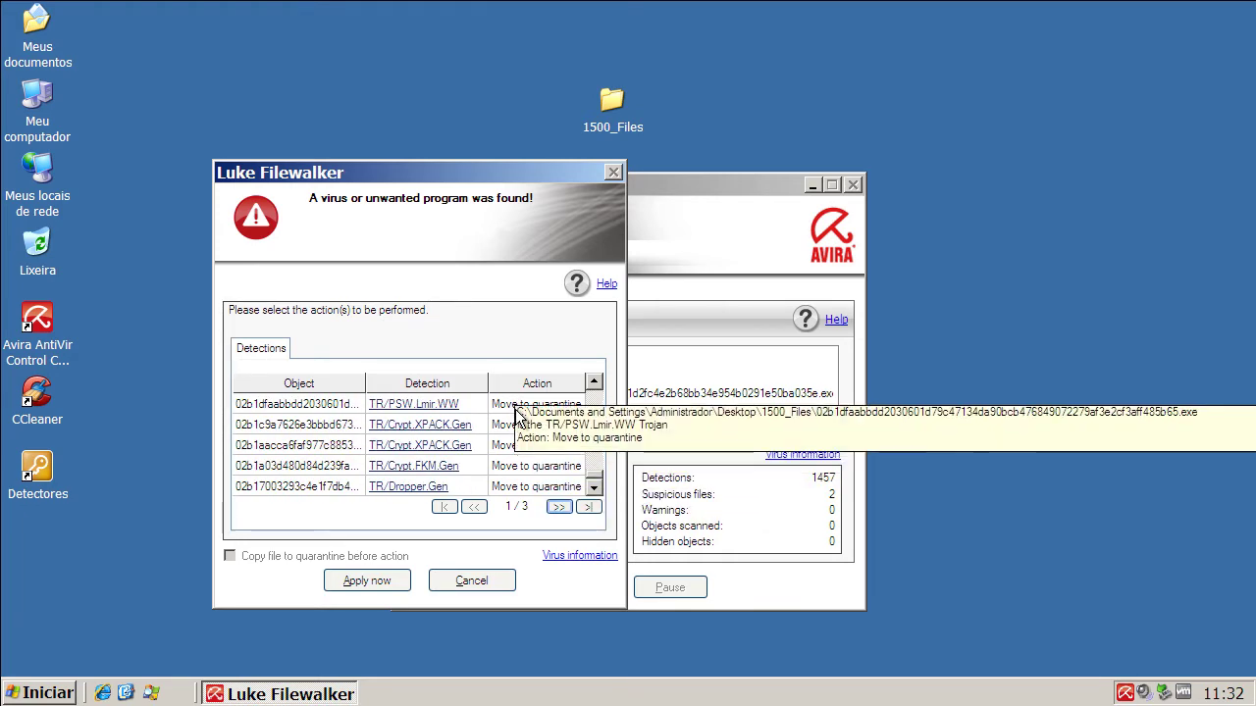
left_click(365, 581)
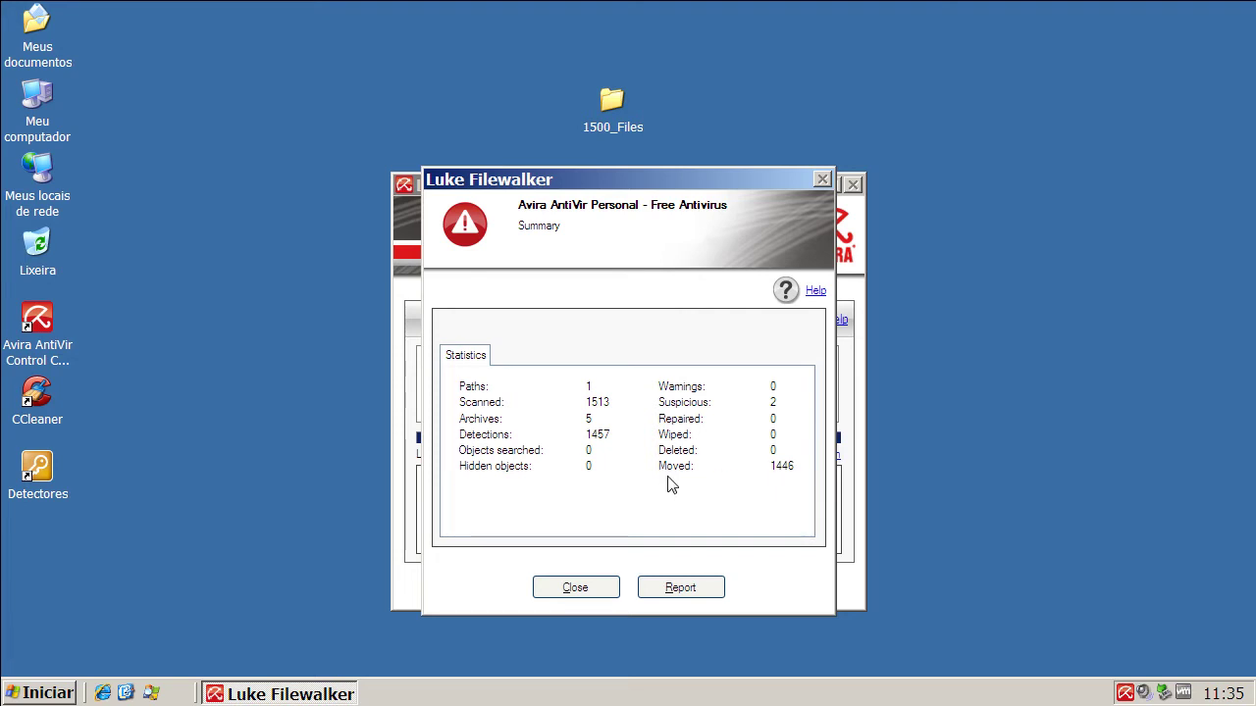
left_click(577, 588)
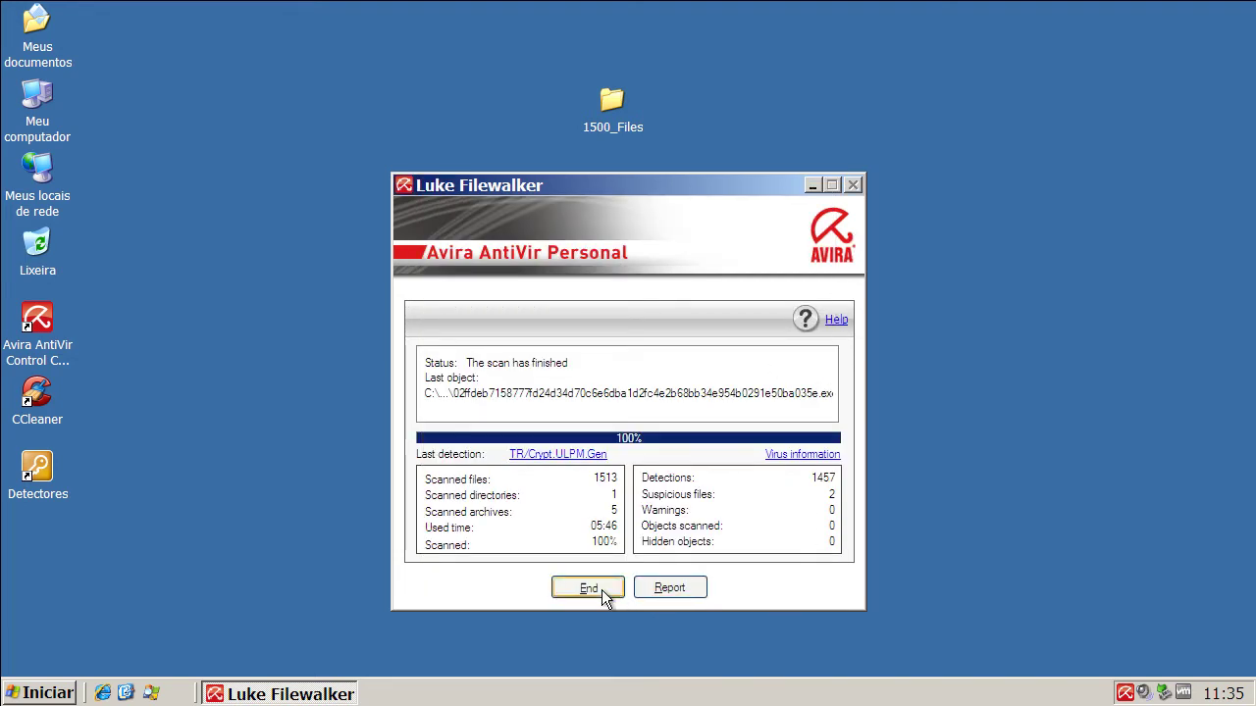
left_click(589, 588)
left_click(1013, 81)
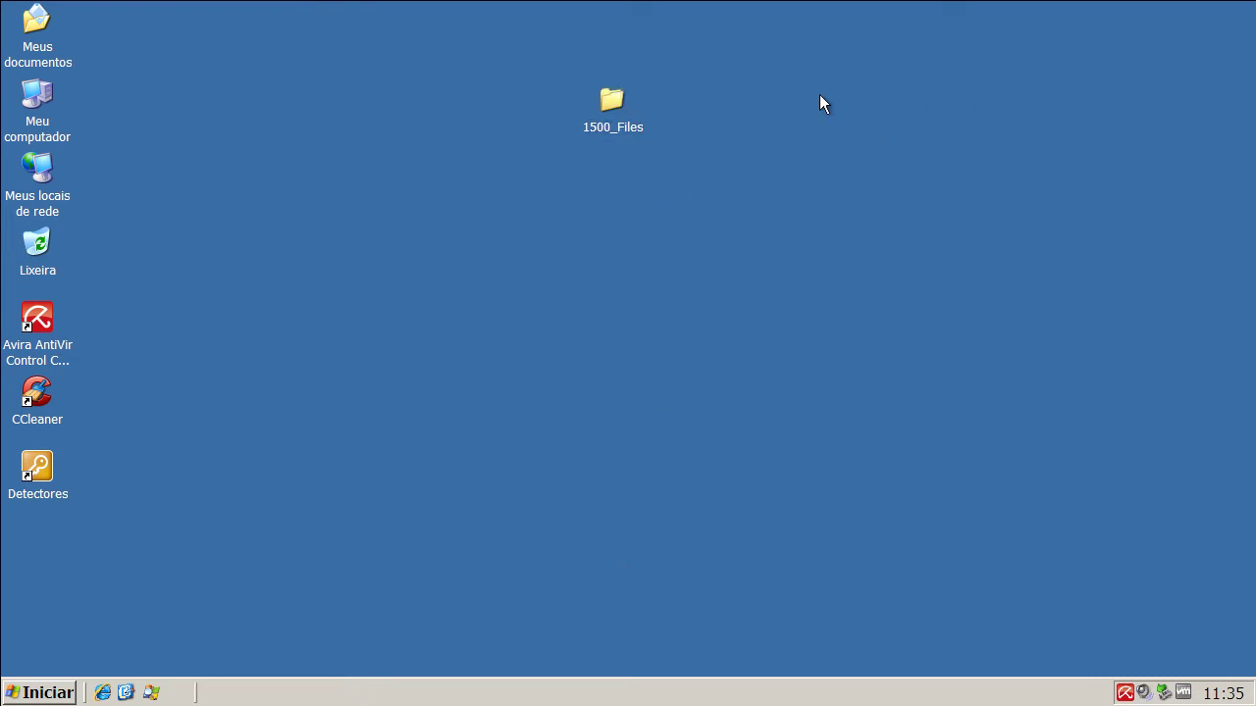
Look through the files remaining in the 1500_Files folder and check the file count in its properties.
double_click(613, 116)
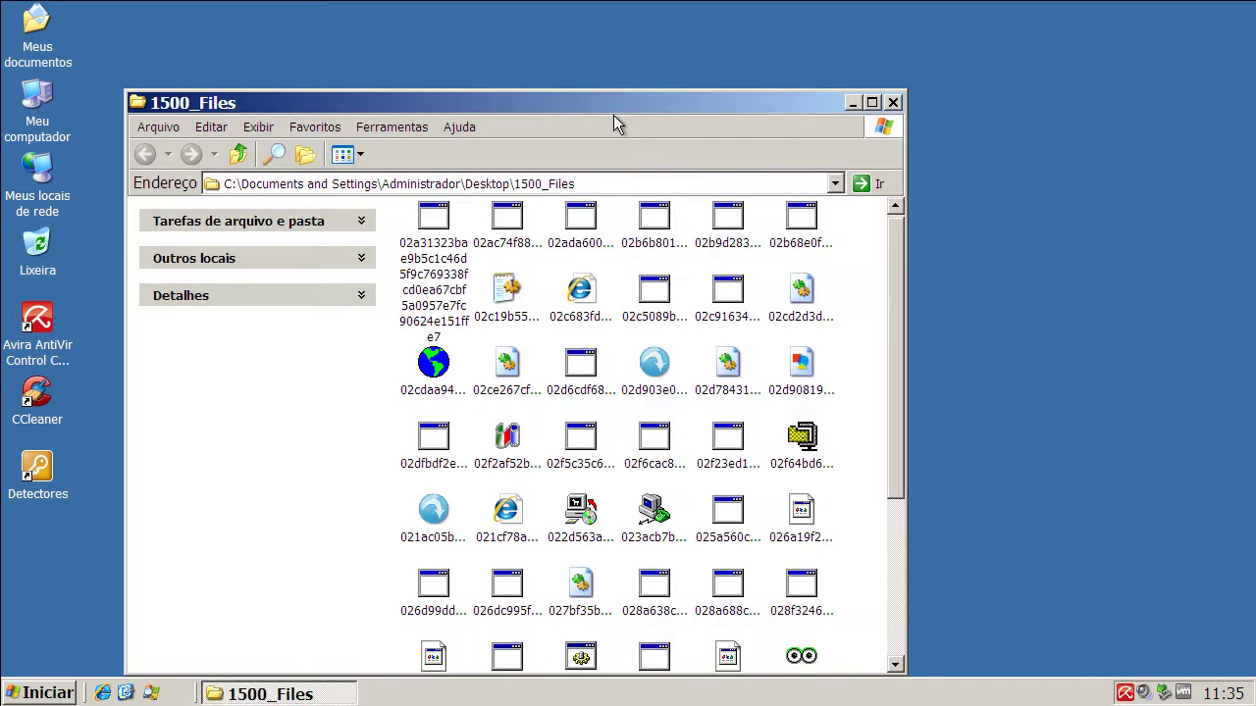
left_click_drag(897, 289, 876, 203)
left_click(892, 102)
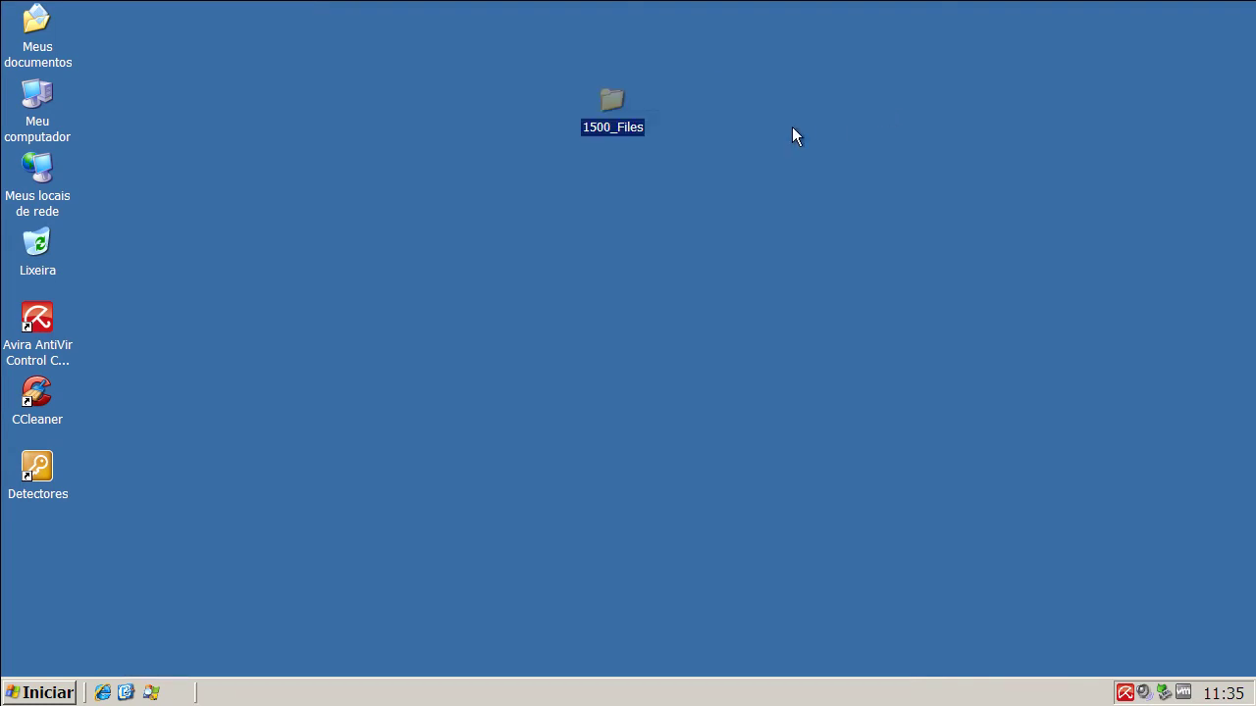
right_click(618, 100)
left_click(662, 390)
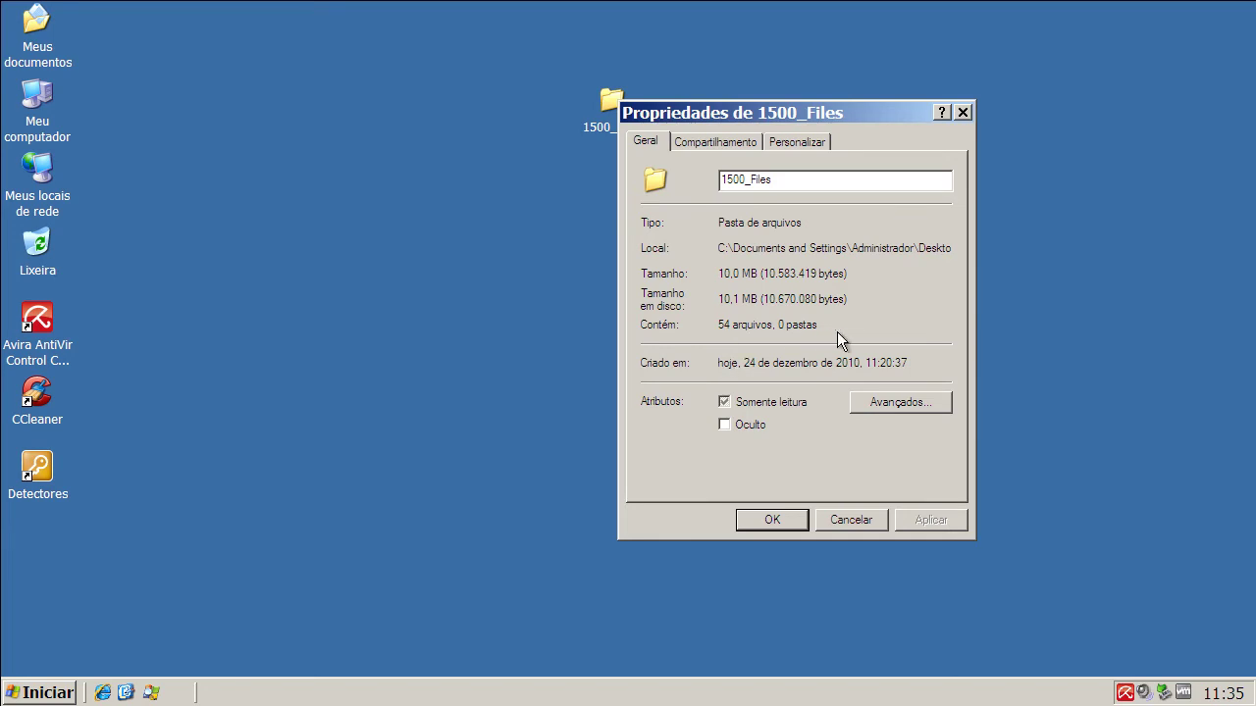
left_click(852, 521)
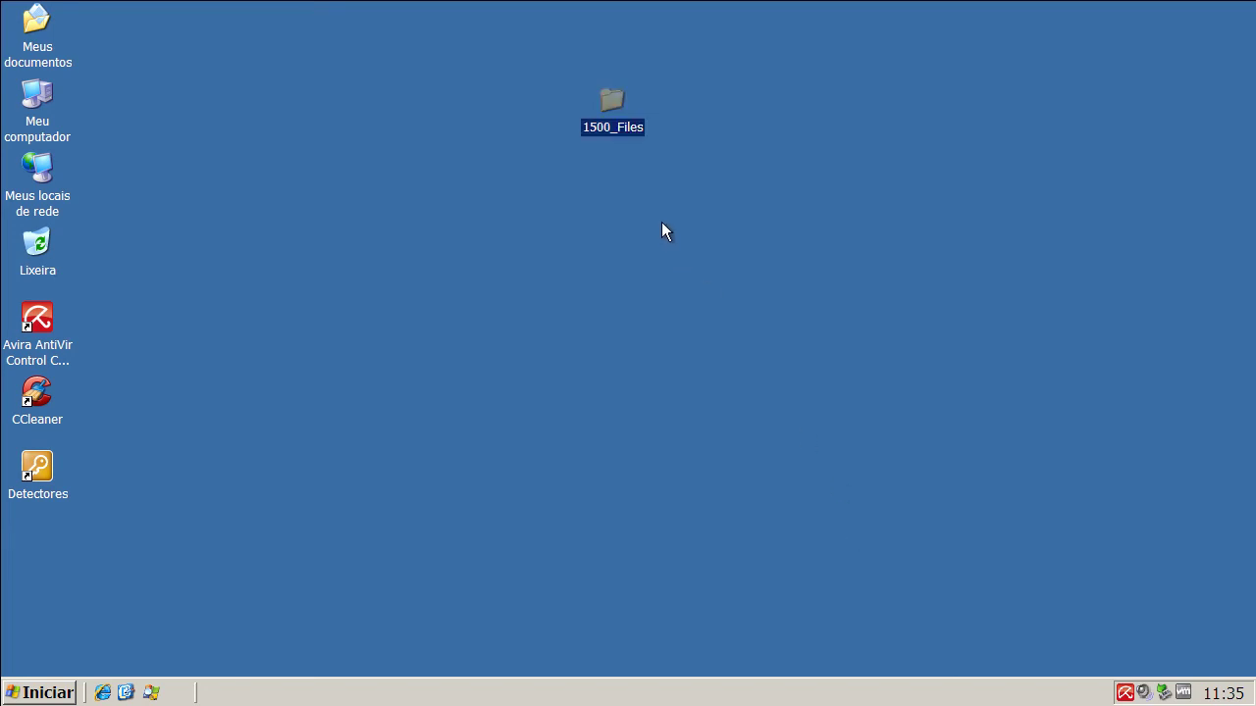
Scan the remaining files in the 1500_Files folder again with AntiVir and close the scan results.
right_click(606, 104)
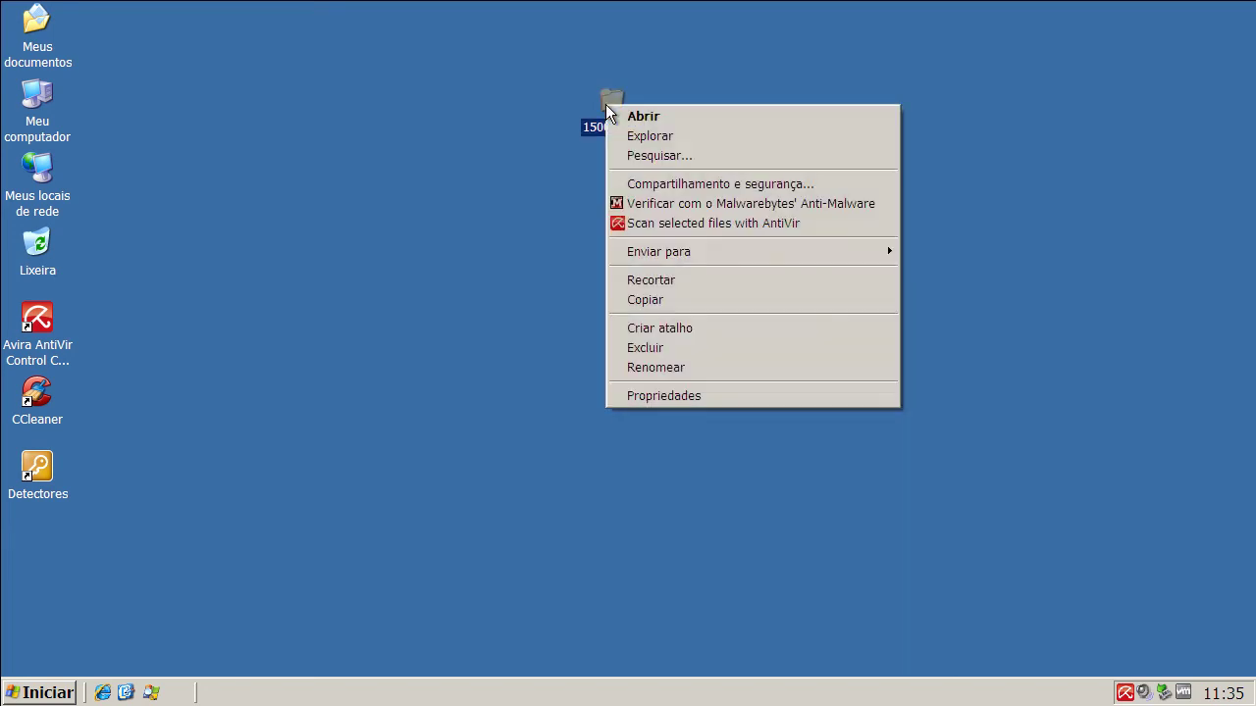
left_click(665, 224)
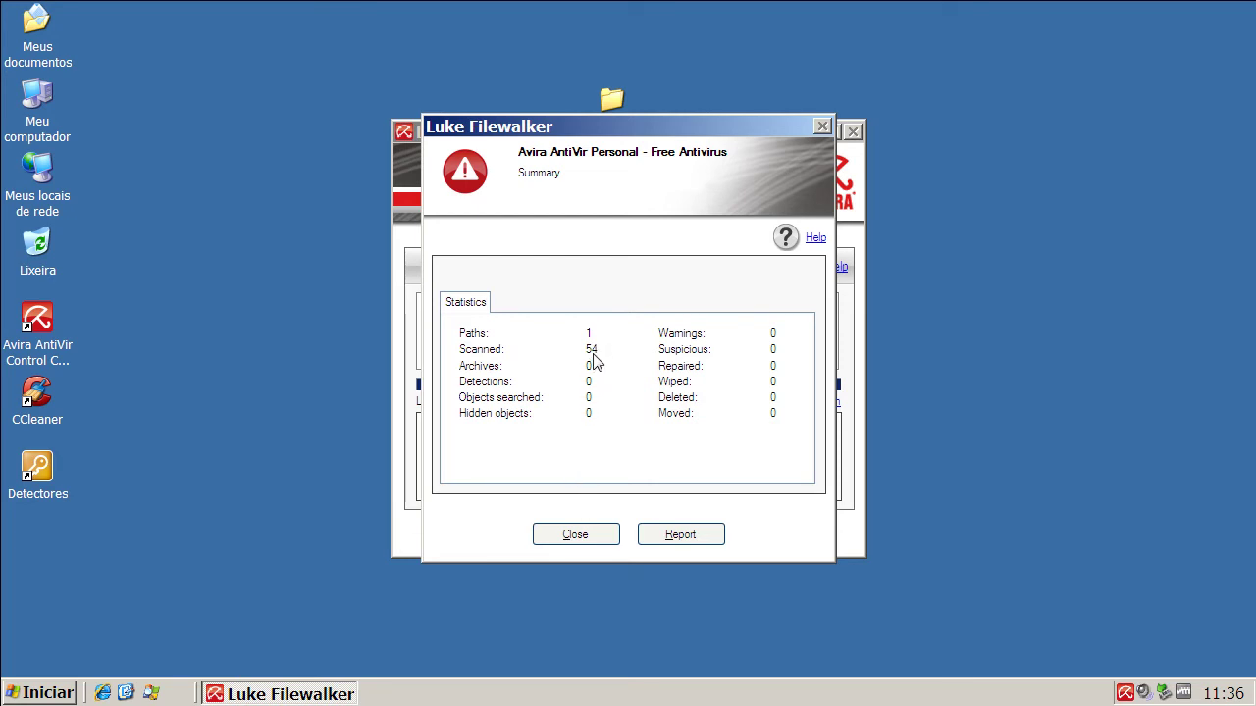
left_click(602, 535)
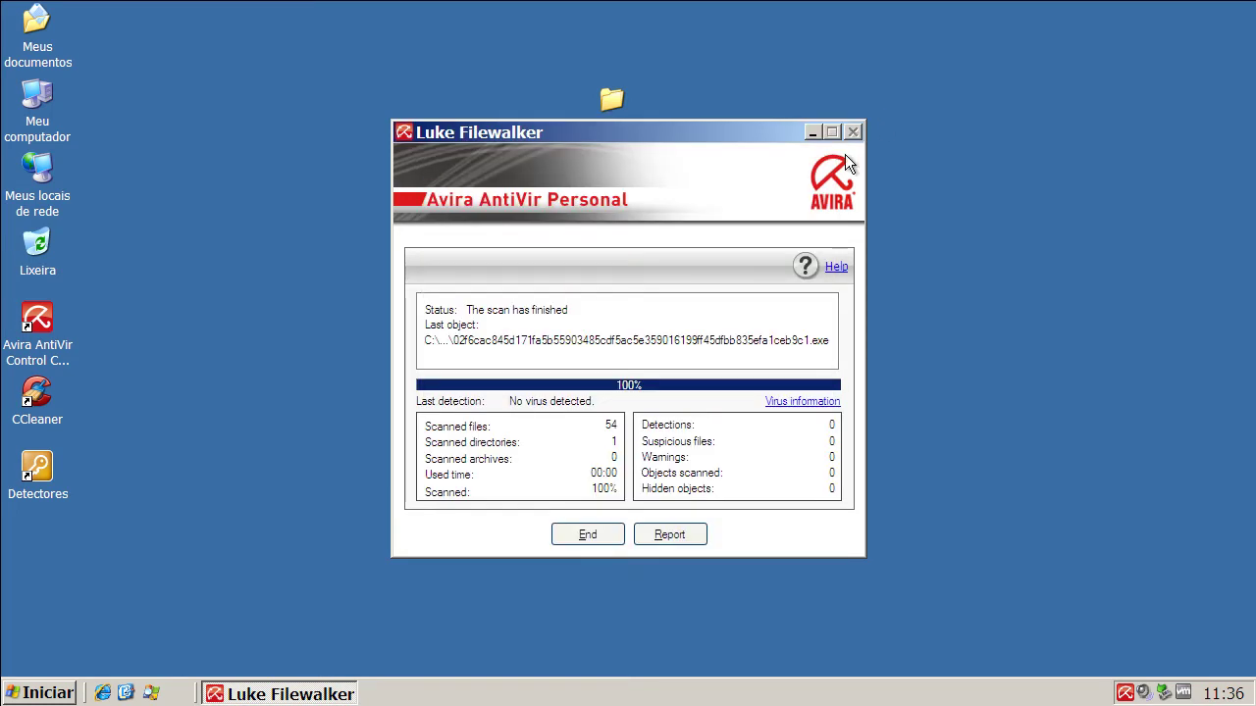
left_click(618, 535)
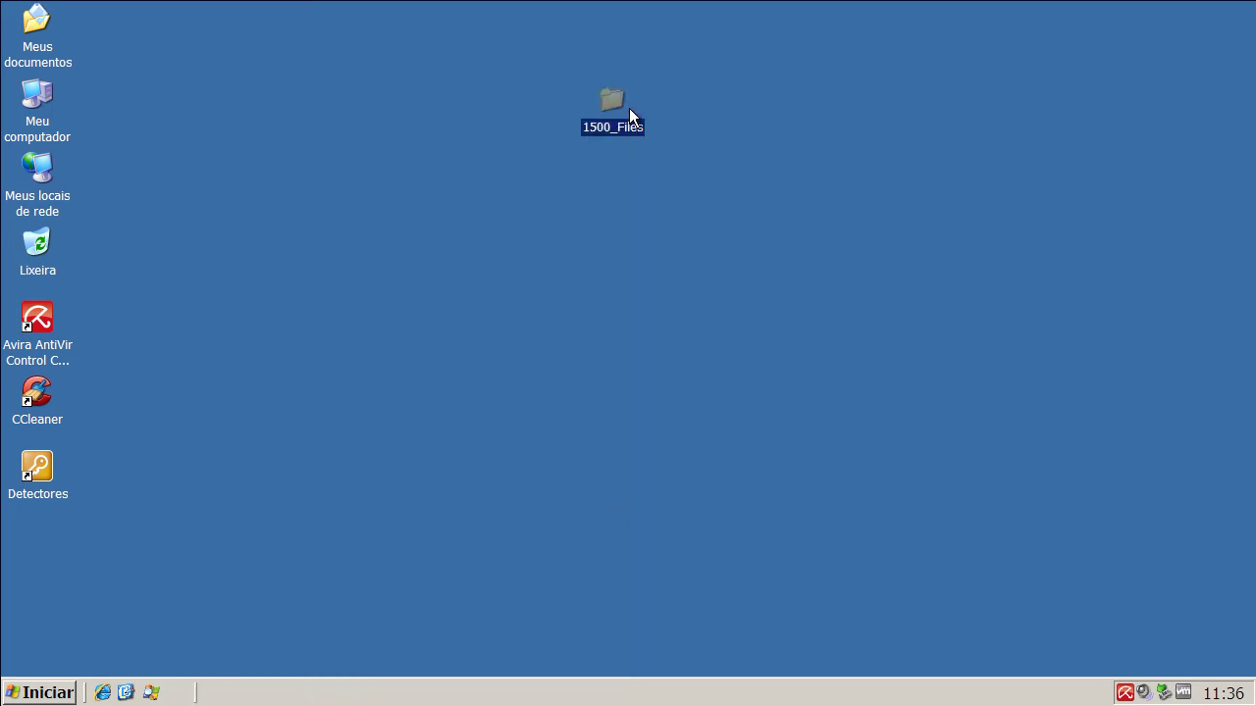
Recheck the file count in the 1500_Files properties, close the dialog, and deselect the folder.
right_click(609, 115)
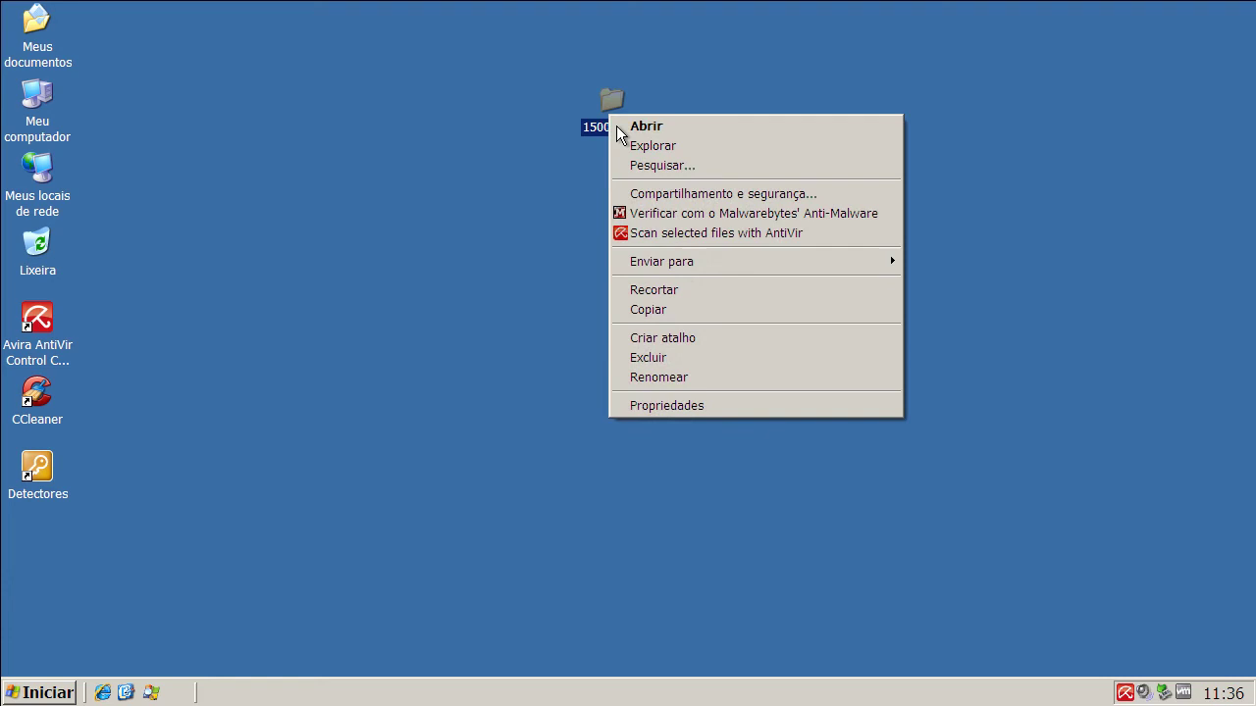
left_click(673, 410)
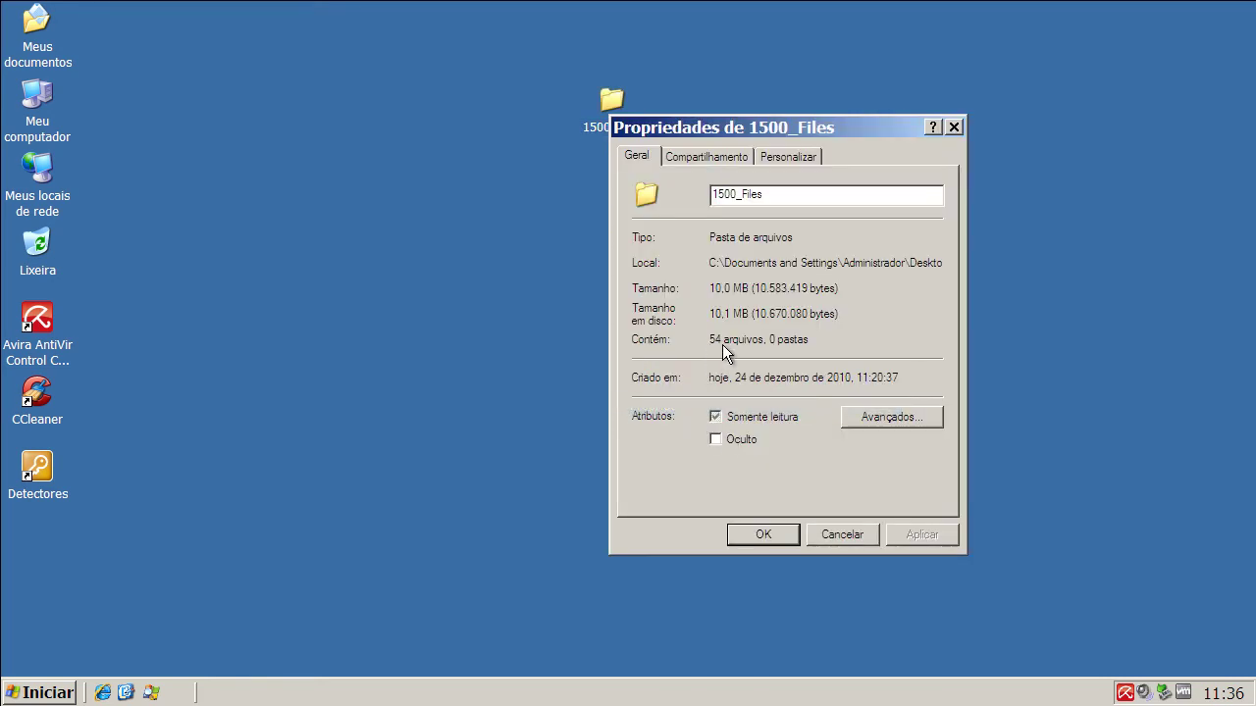
left_click(839, 534)
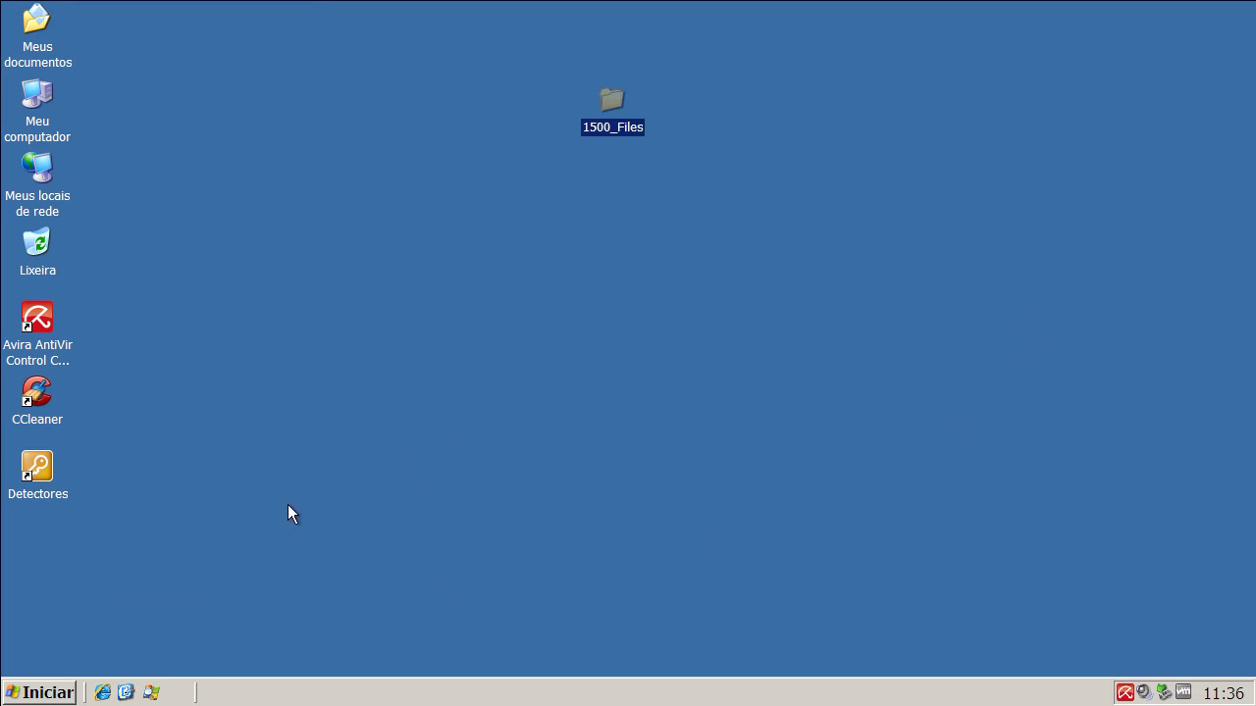
left_click(152, 558)
Launch the calculator by running calc and move its window slightly away from the desktop icons.
left_click(49, 695)
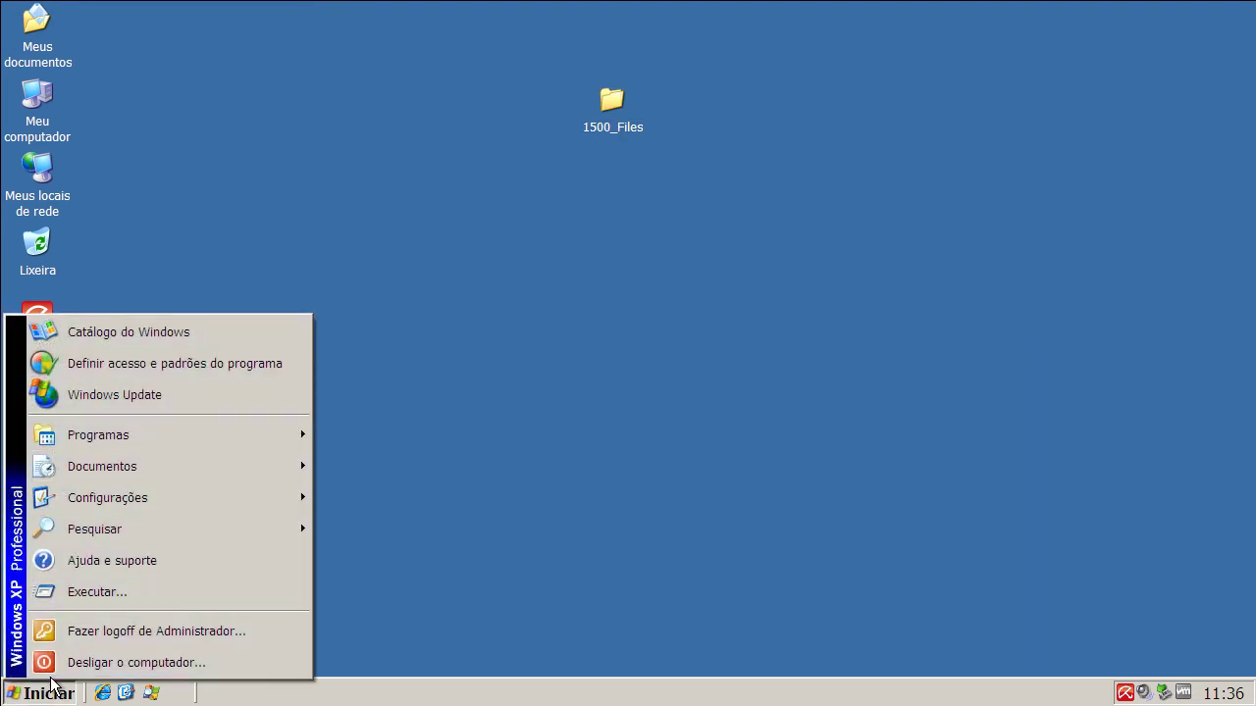
left_click(74, 597)
type("c")
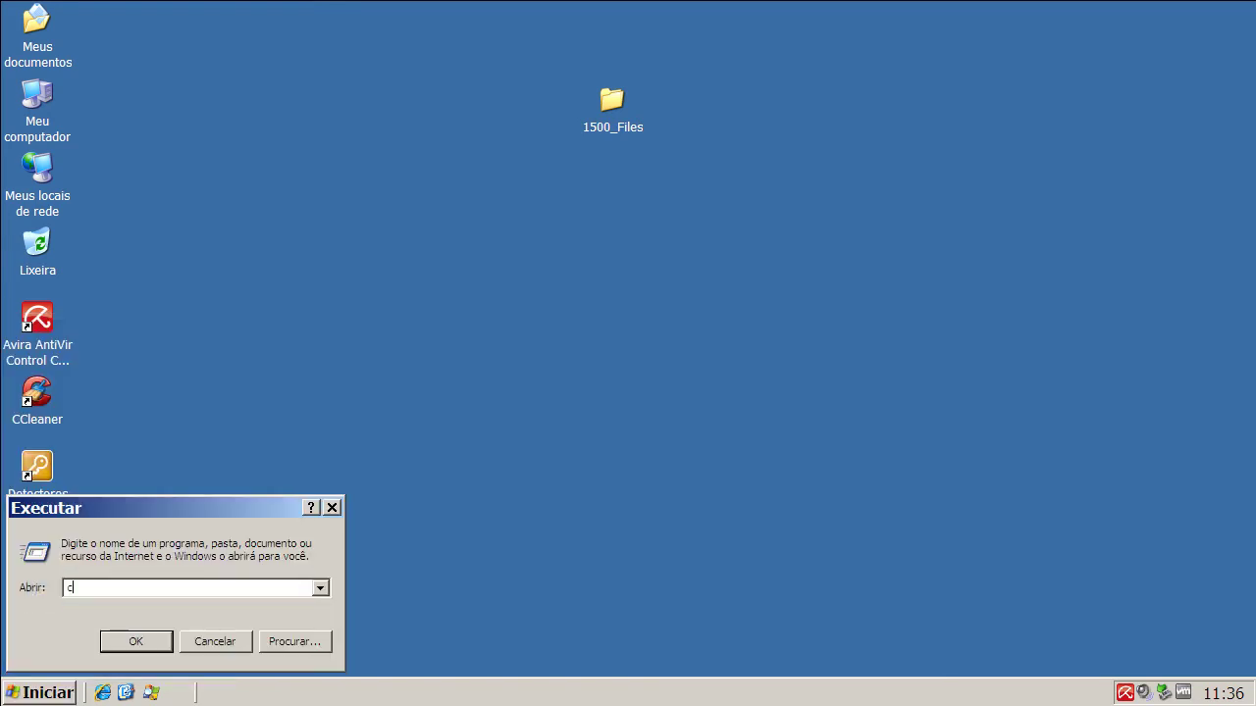
type("alc")
key("Return")
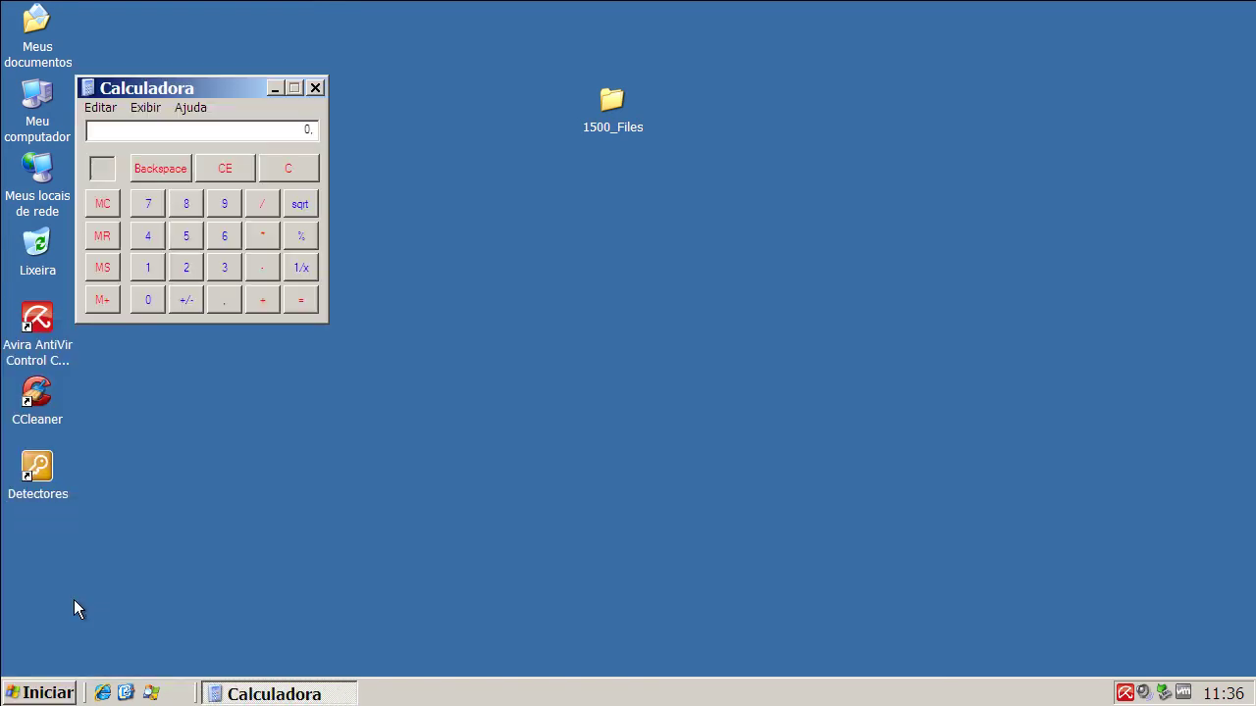
left_click_drag(230, 97, 263, 102)
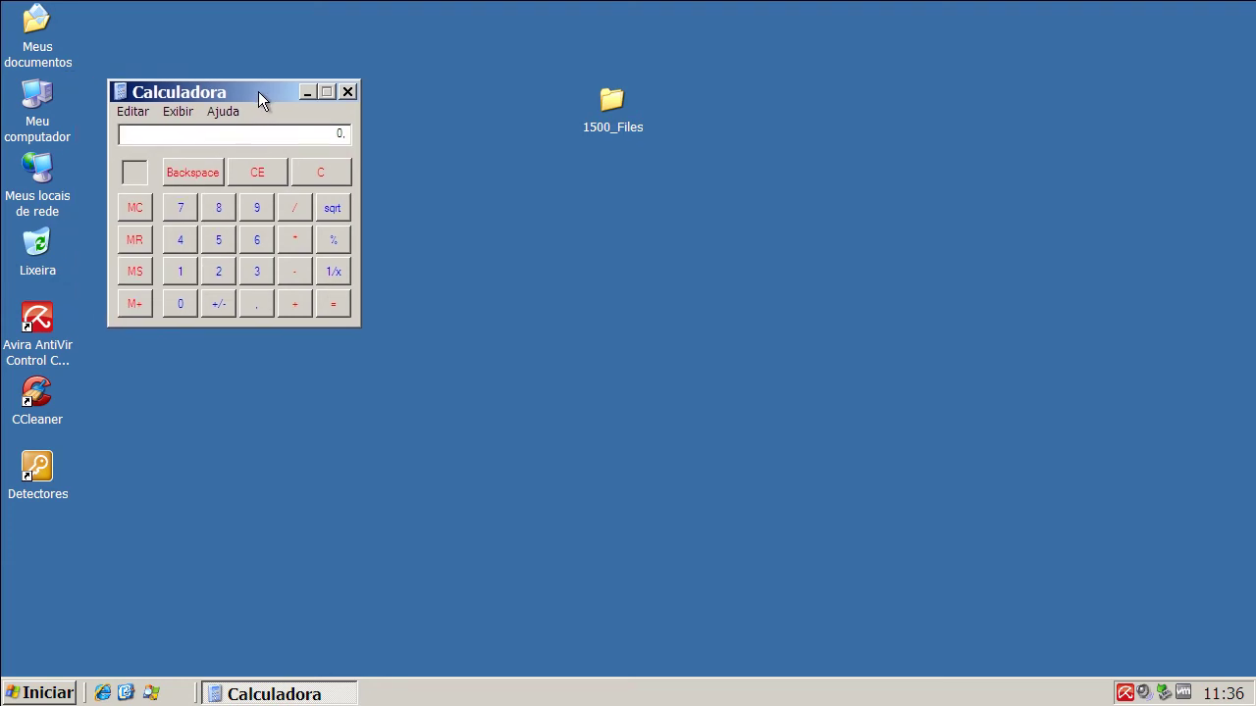
Calculate Avira's detection percentage by subtracting 54 from 1500 and dividing the result by 15.
left_click(183, 273)
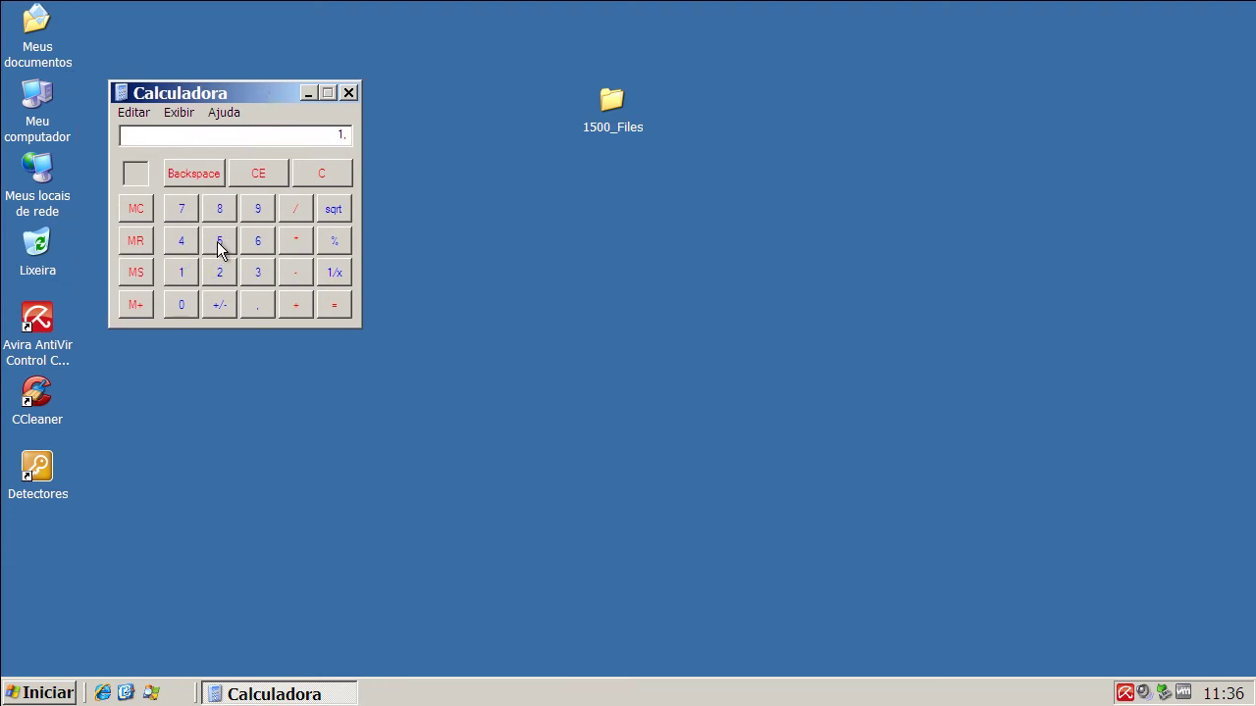
left_click(219, 241)
left_click(183, 306)
left_click(186, 305)
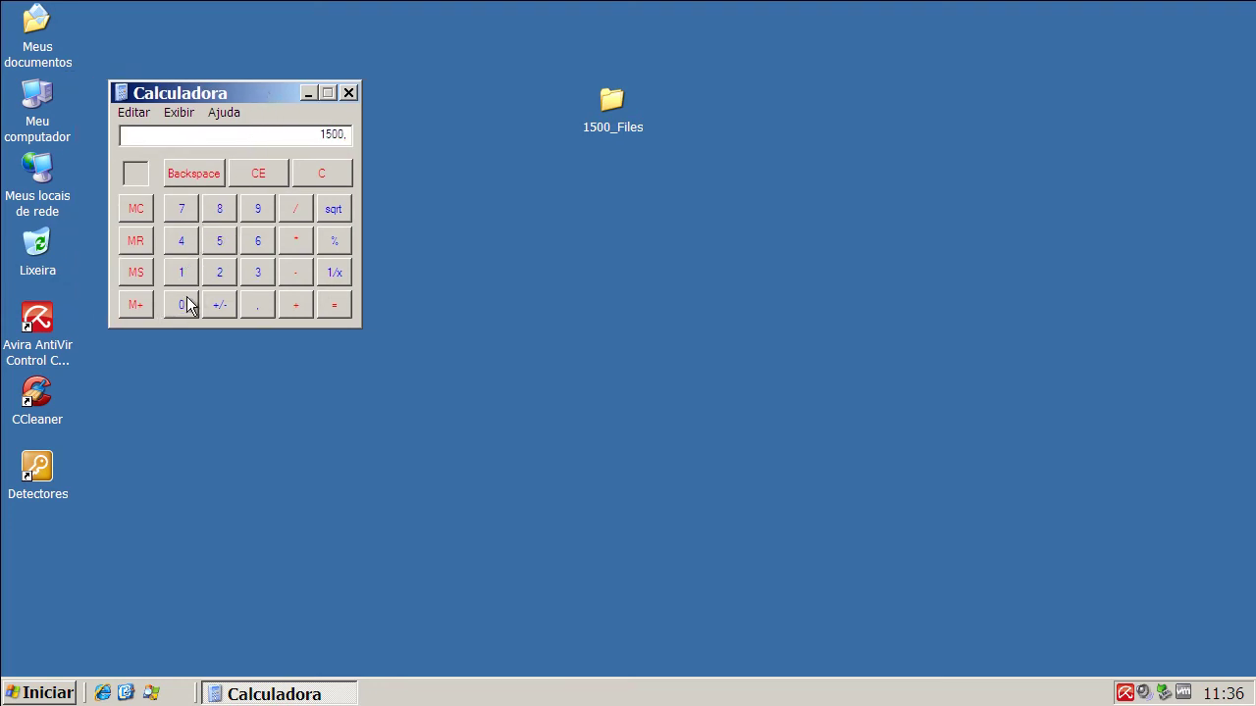
left_click(294, 273)
left_click(219, 242)
left_click(182, 242)
left_click(295, 206)
left_click(184, 271)
left_click(220, 243)
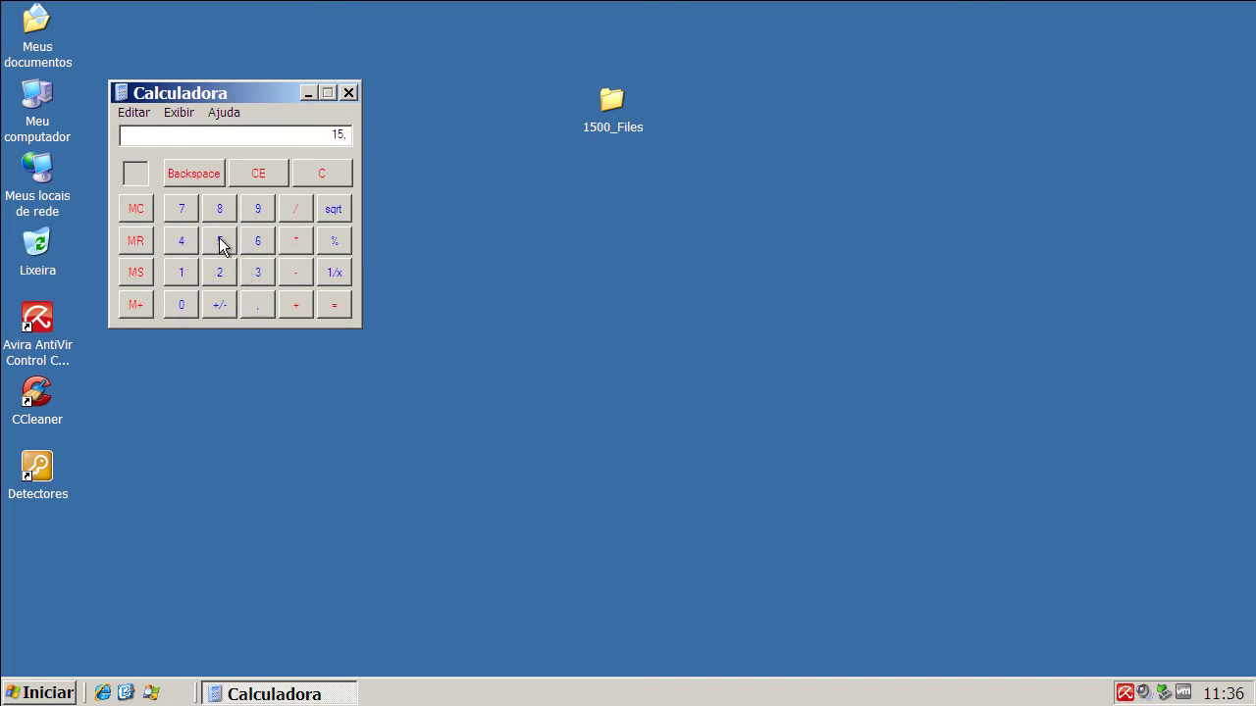
left_click(343, 302)
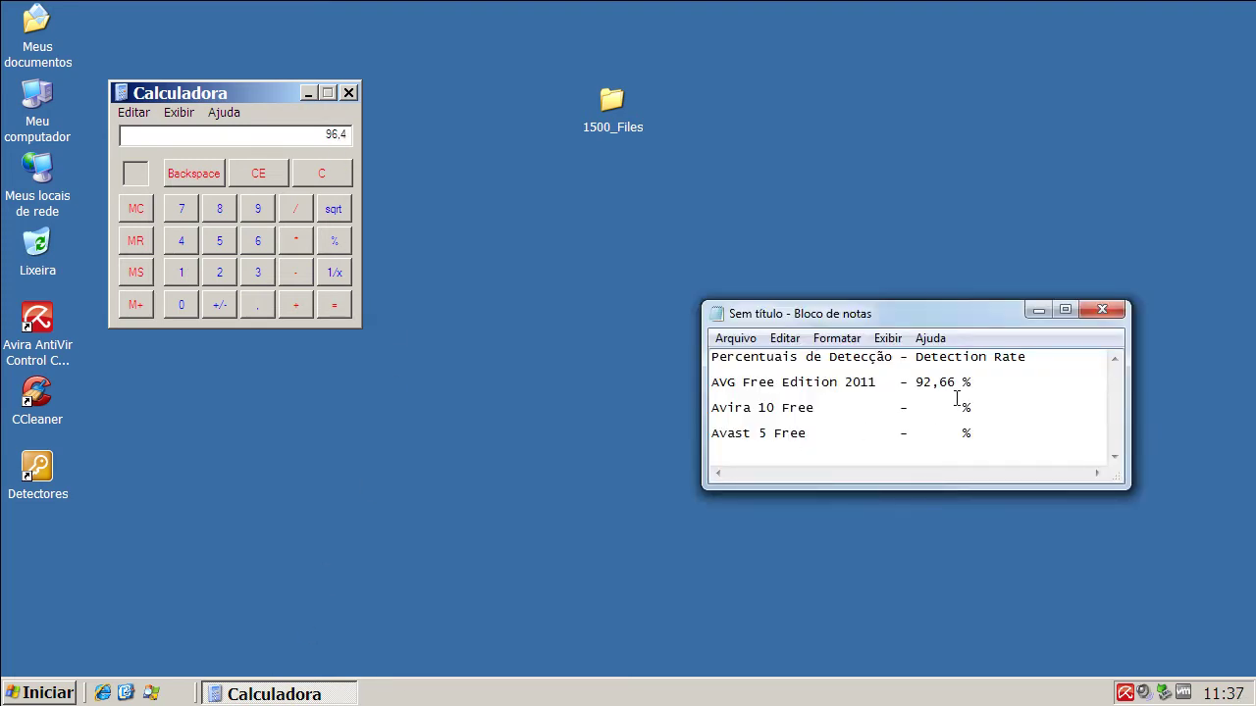
Enter 96,40 as the Avira 10 Free percentage in the Notepad detection list, close the calculator, and minimize the notes.
left_click(909, 406)
key("alt")
key("shift+Home")
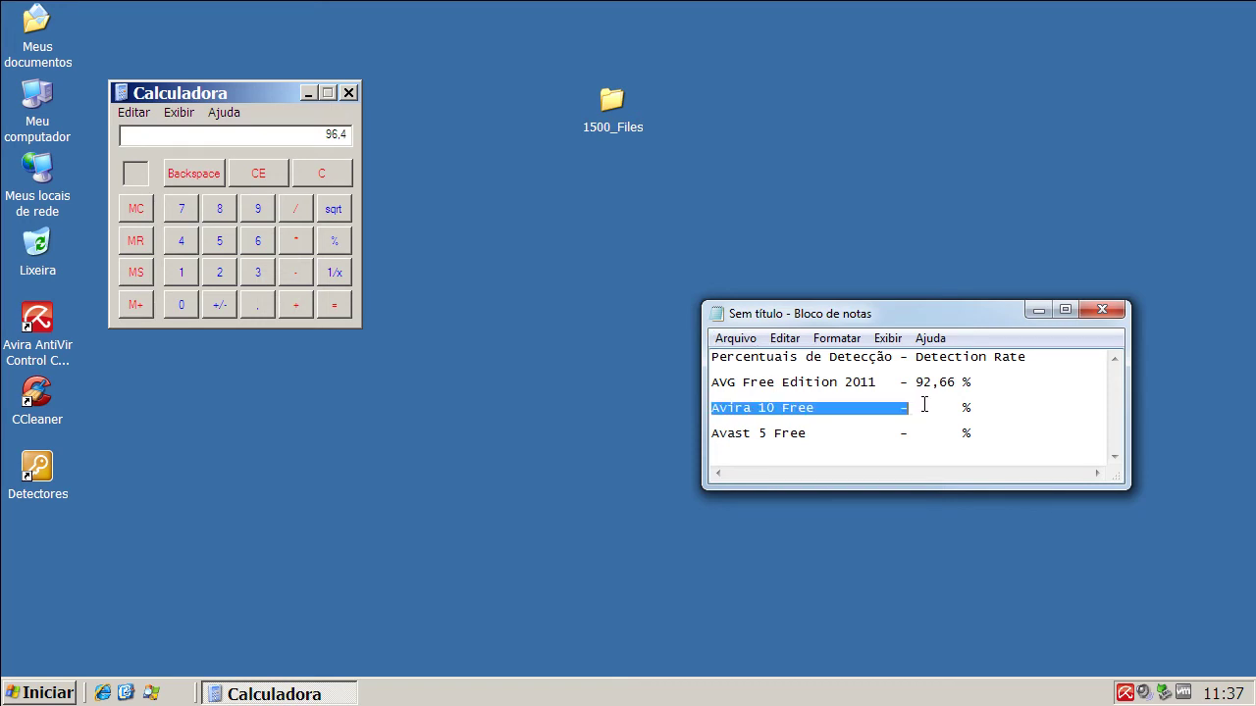
left_click(934, 404)
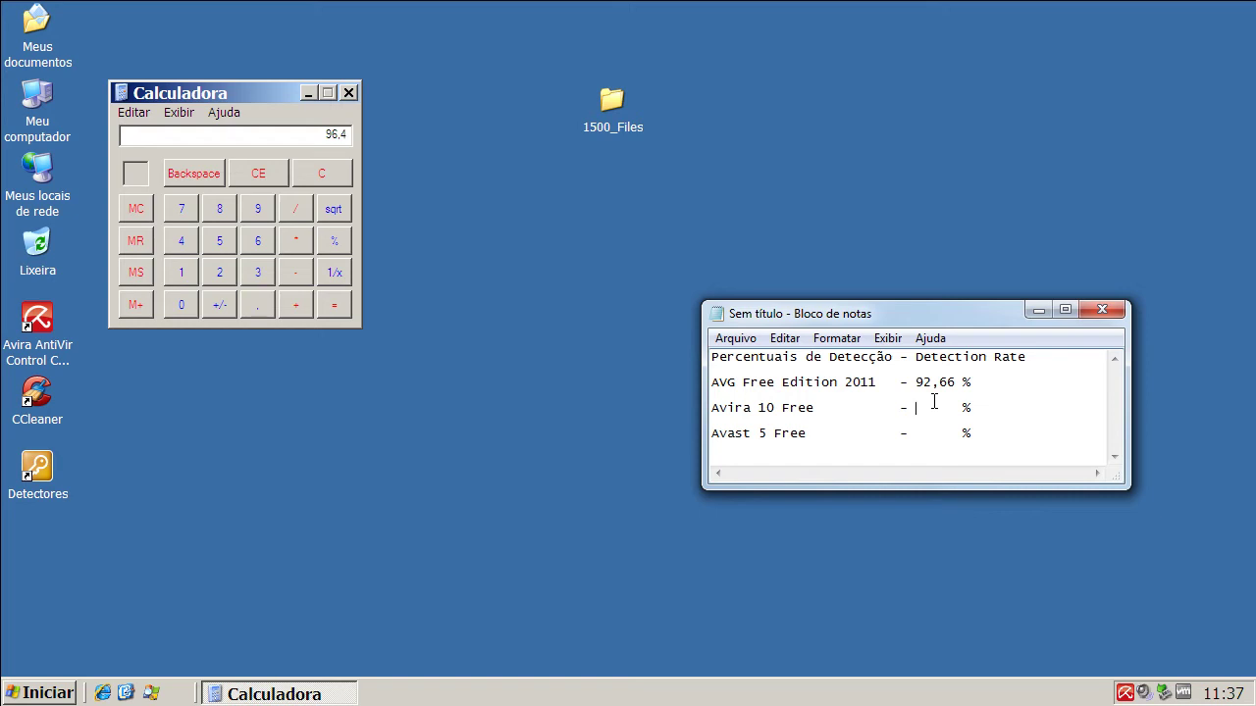
type("9")
type("6,40")
left_click(348, 94)
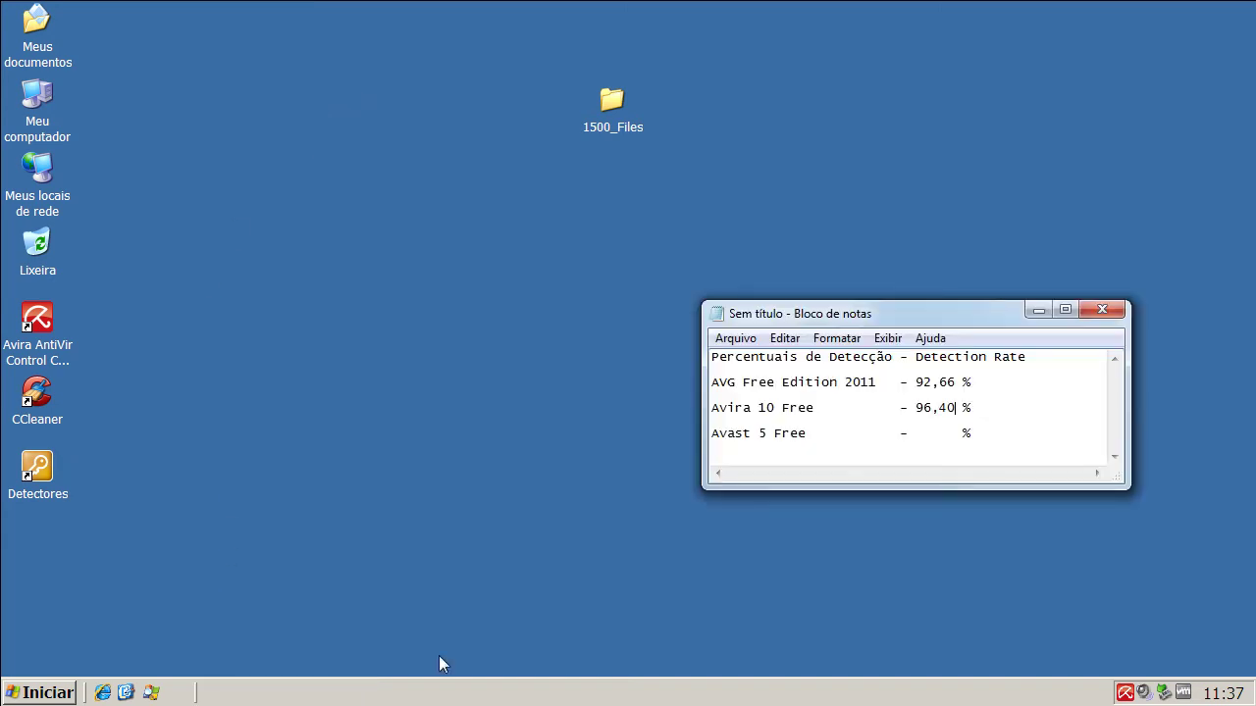
left_click(1037, 312)
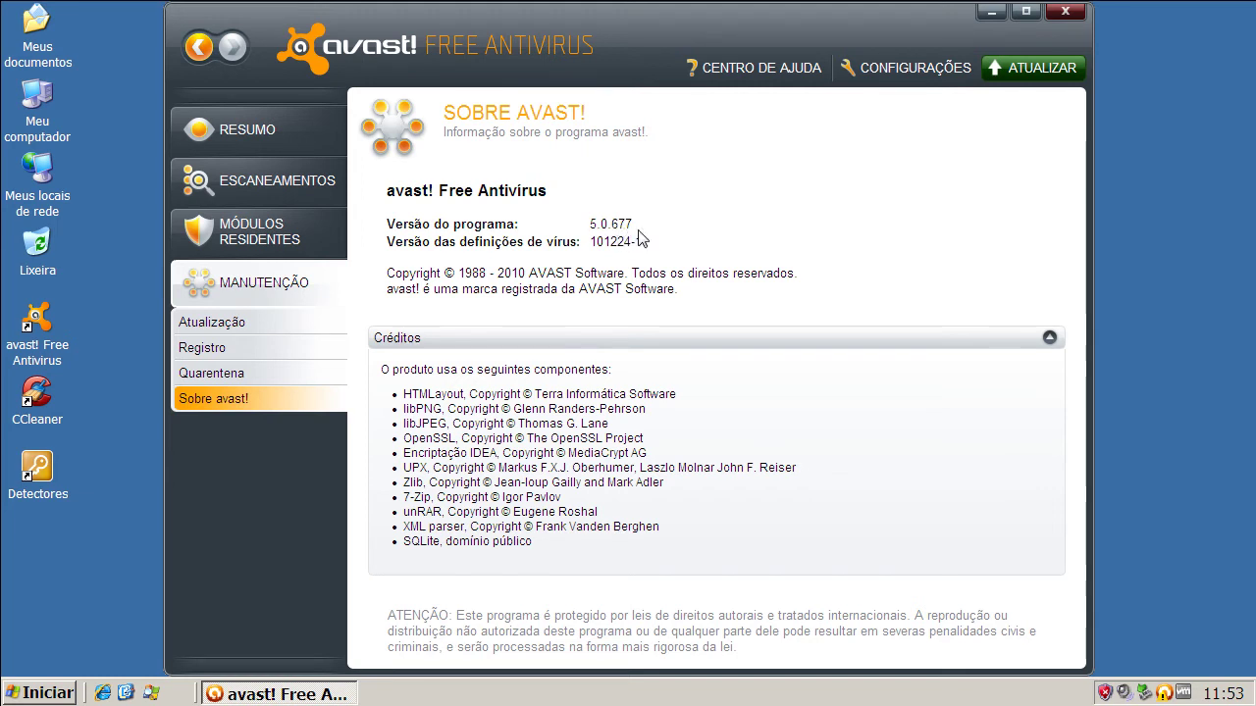
Review Avast's current status summary, minimize its window, and check the file count in the 1500_Files folder properties.
left_click(236, 128)
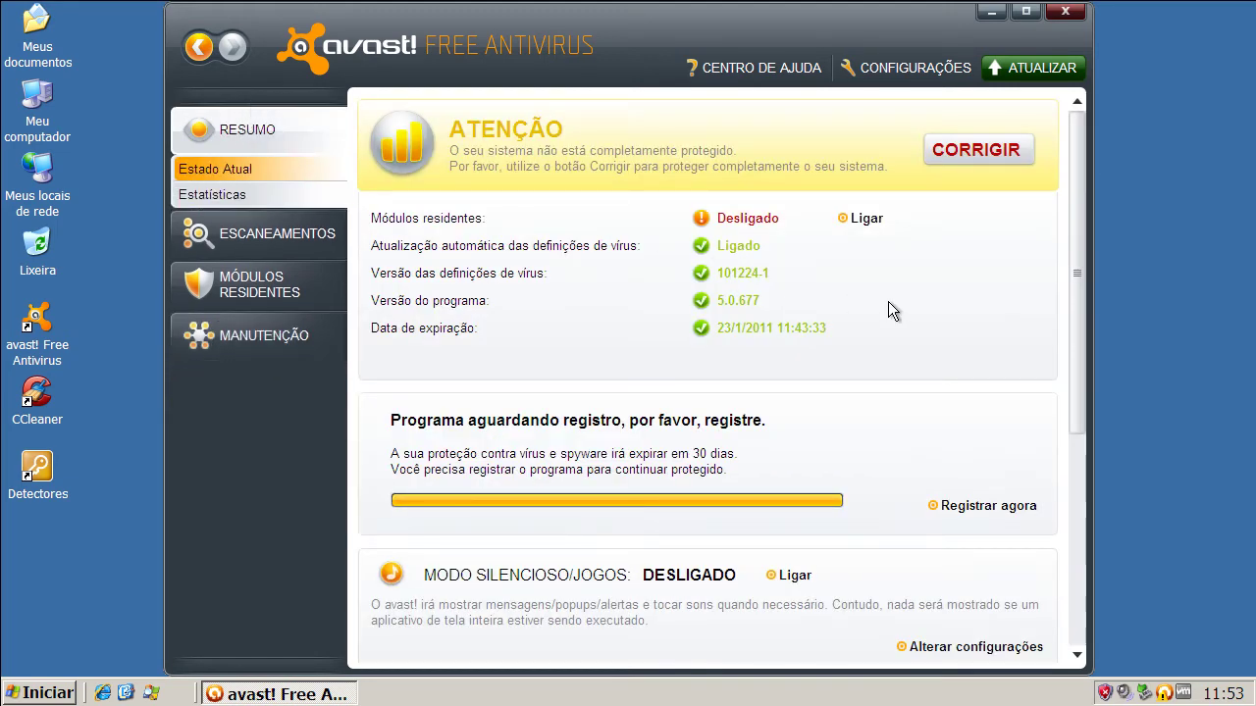
left_click(992, 13)
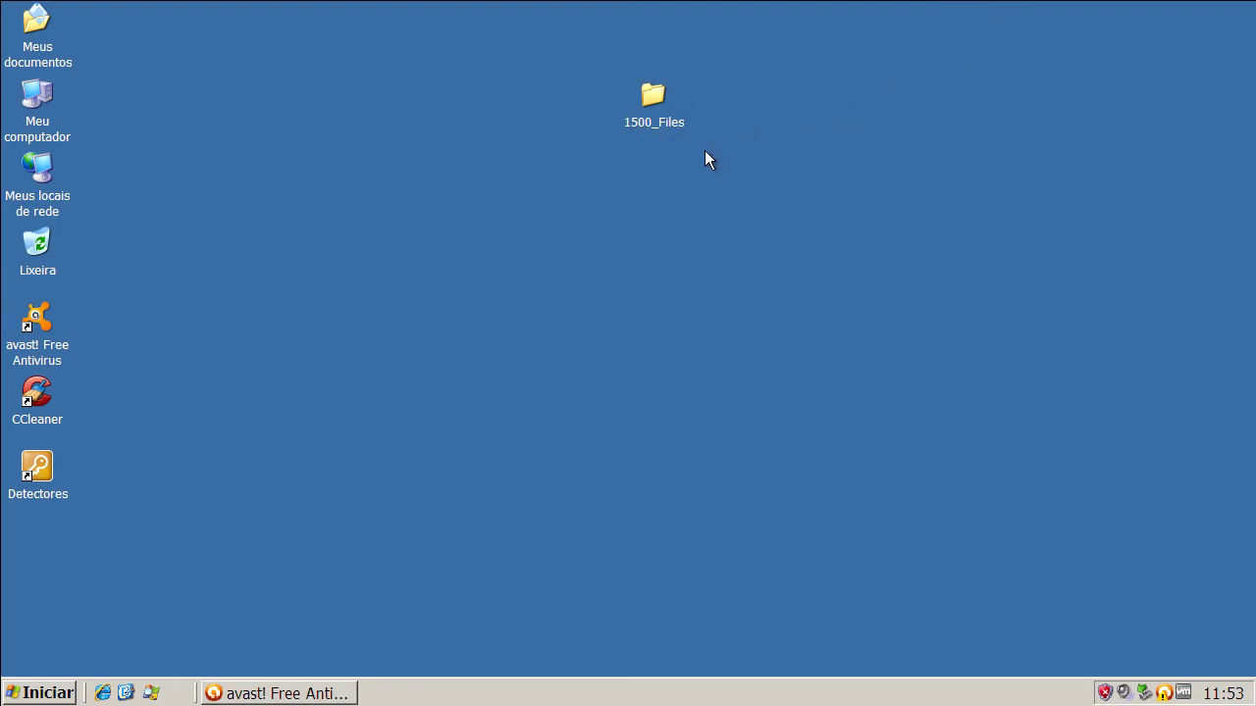
right_click(651, 106)
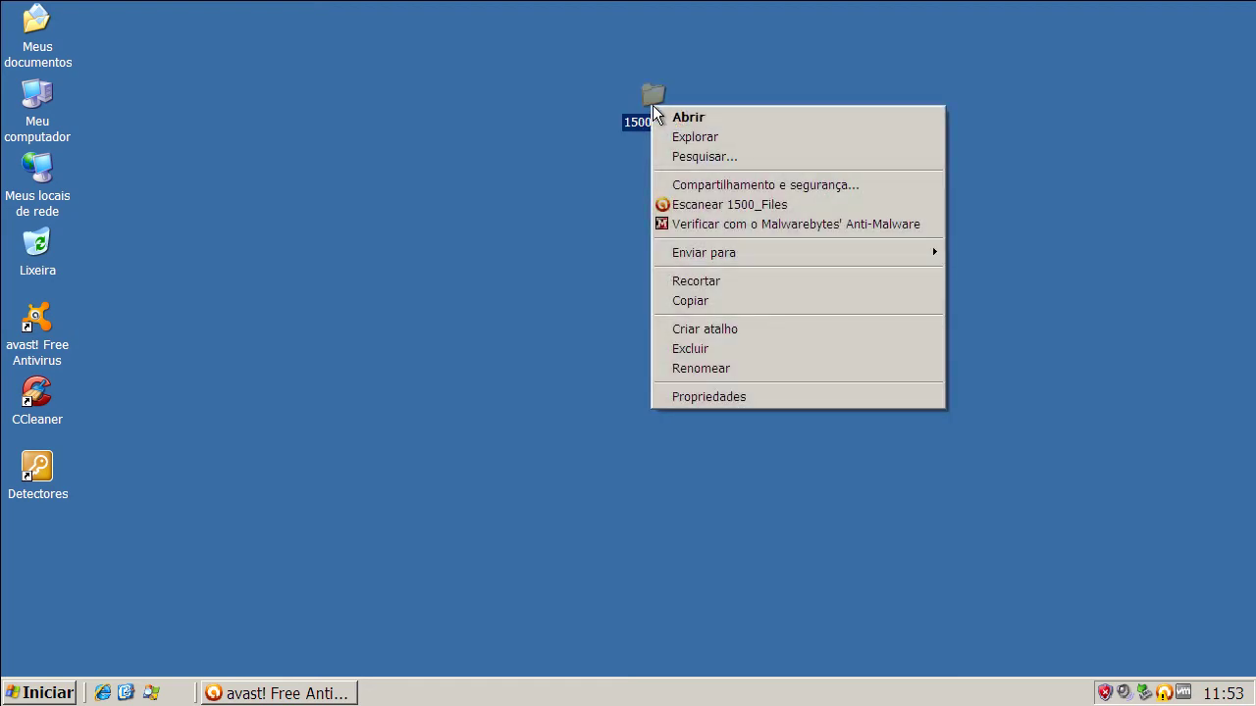
left_click(730, 394)
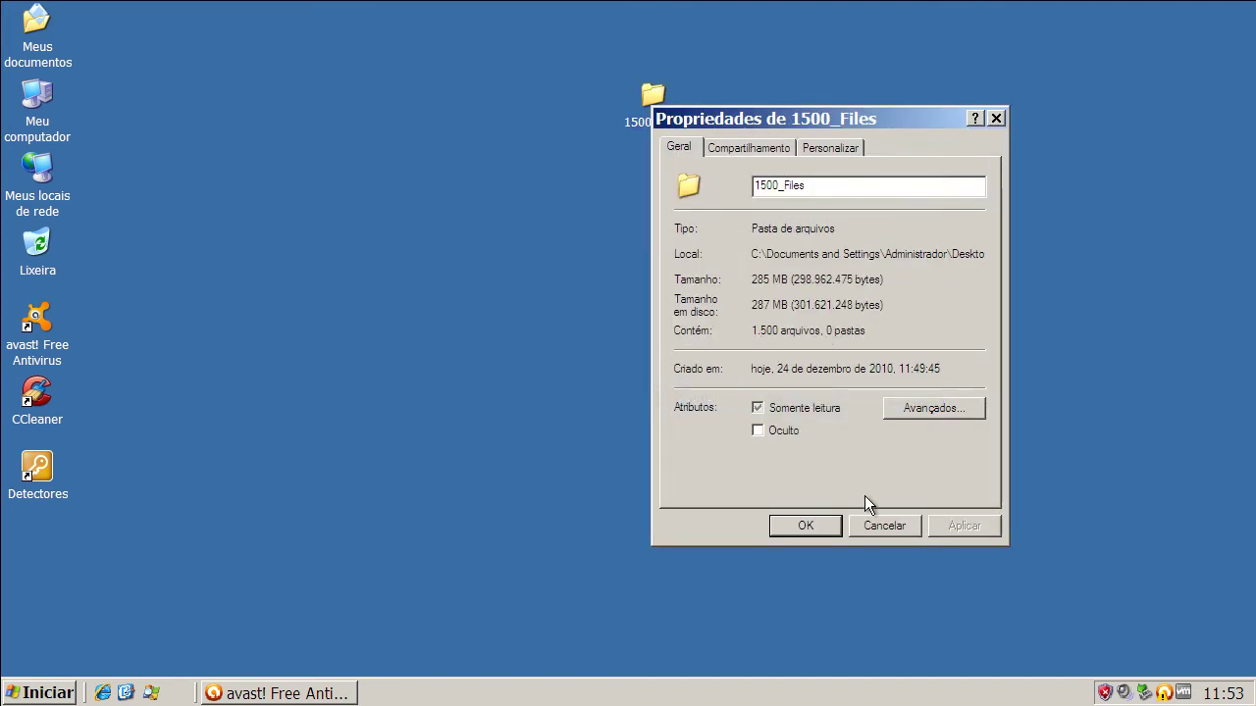
left_click(882, 526)
Open the 1500_Files folder, switch it to the Icons view, look through the files to the end, and close the window.
left_click(658, 102)
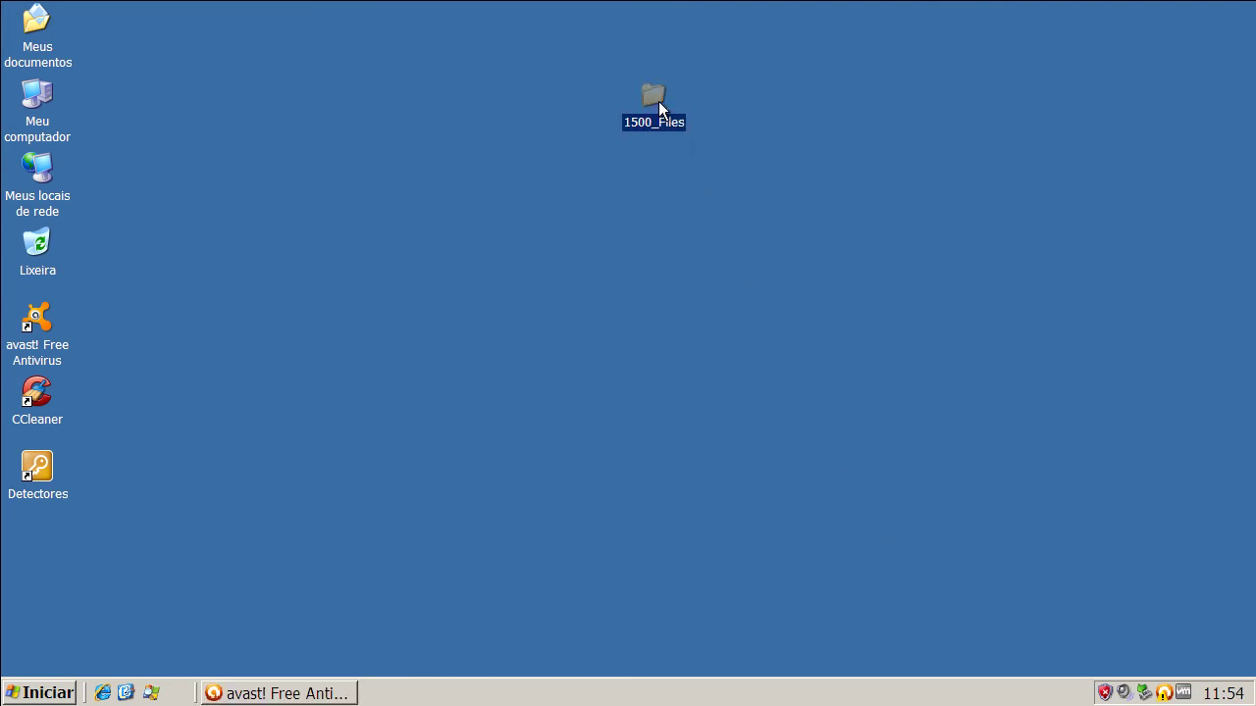
double_click(658, 101)
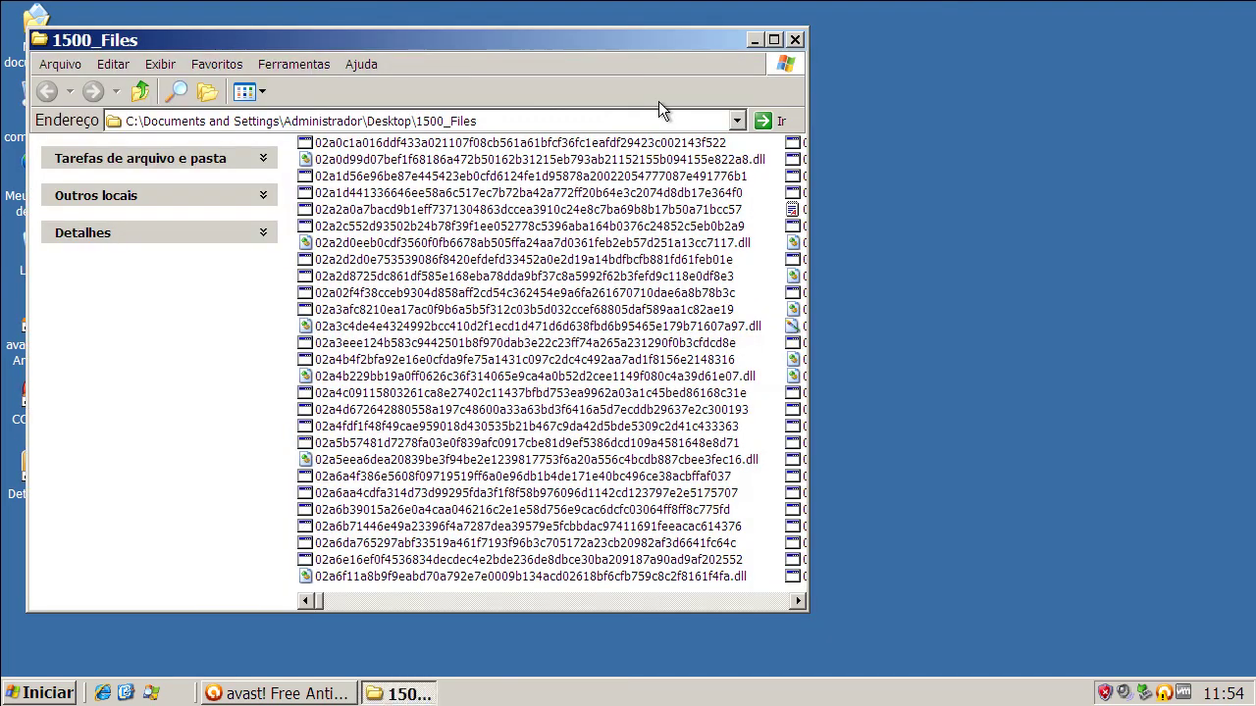
left_click(172, 65)
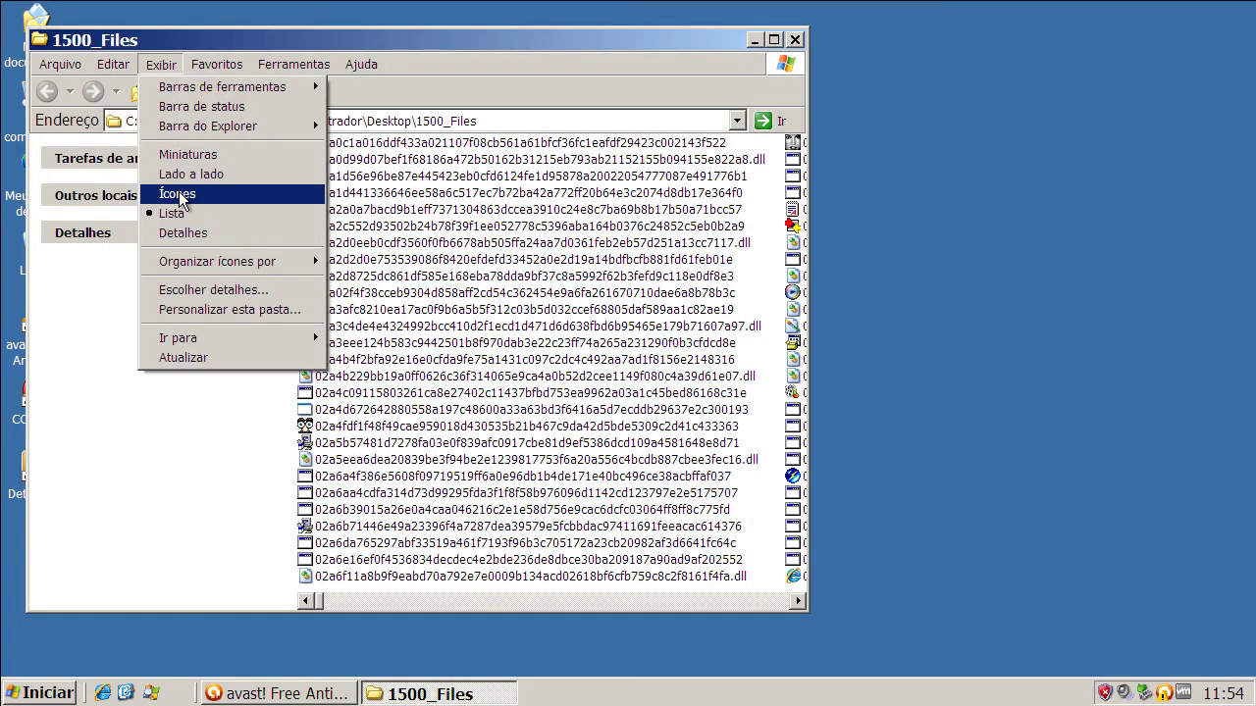
left_click(179, 196)
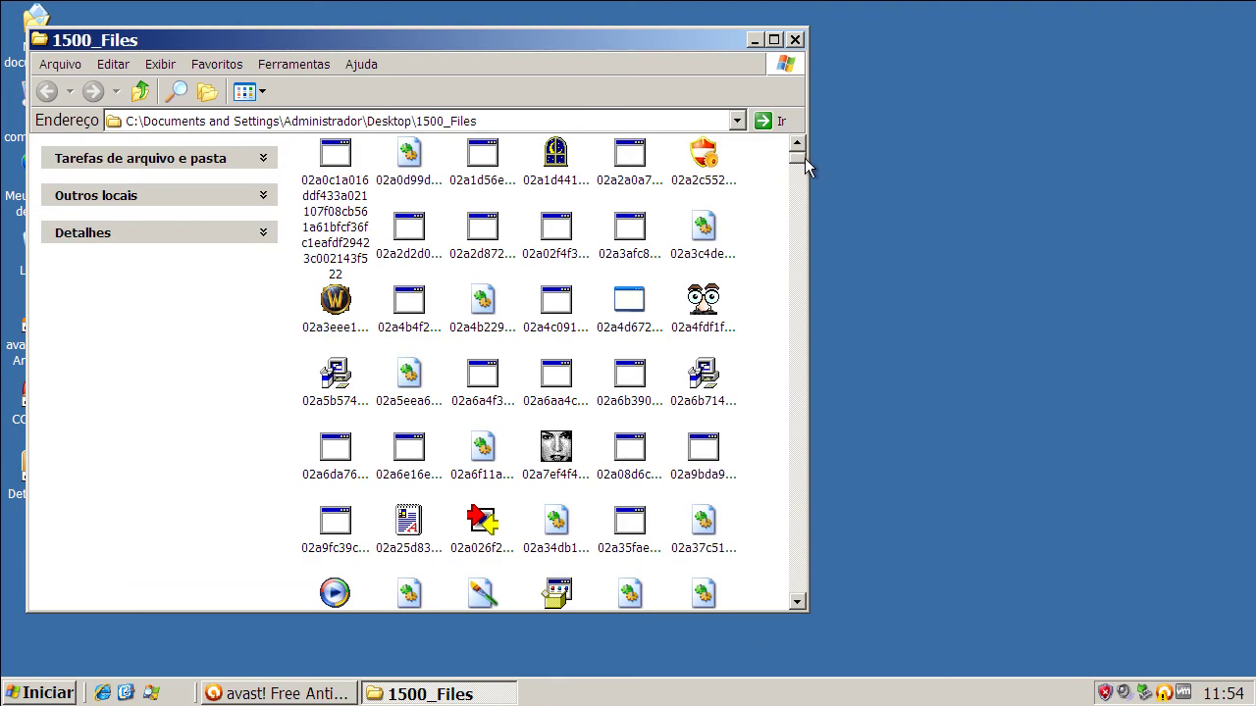
left_click_drag(798, 159, 797, 597)
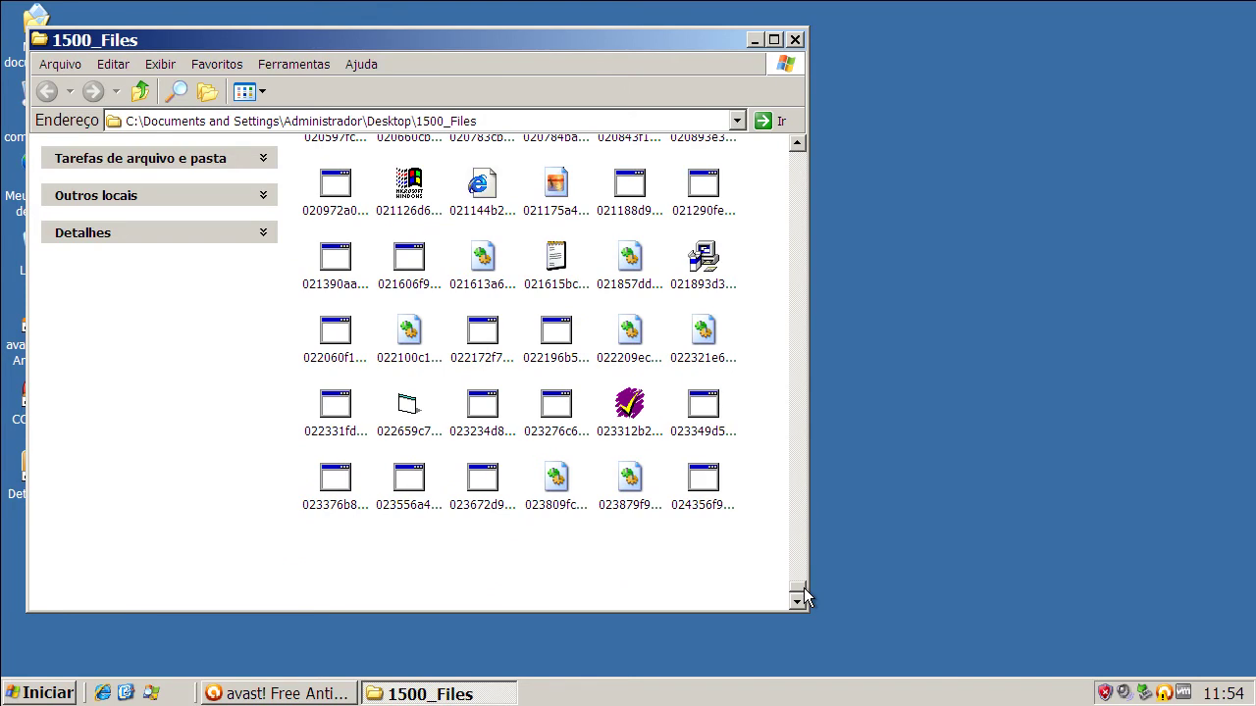
left_click(795, 40)
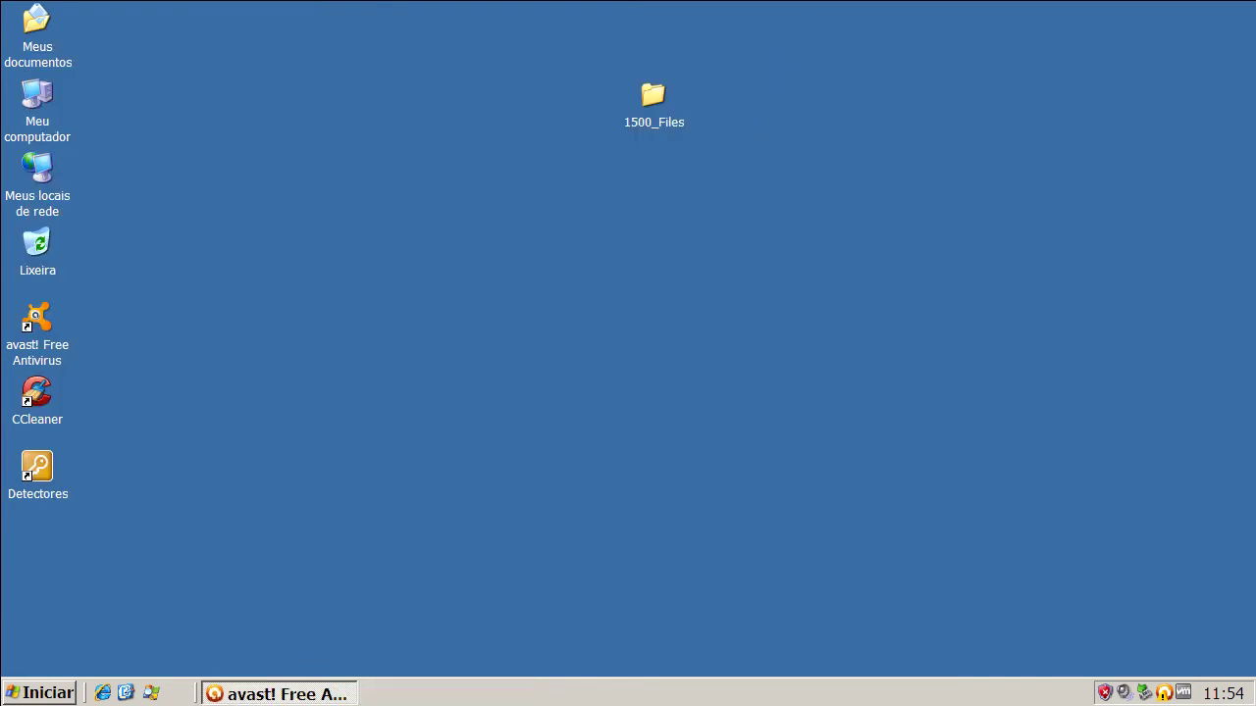
Restore Avast, turn its disabled protection back on with the Corrigir fix, update the virus definitions, and close the program.
left_click(334, 695)
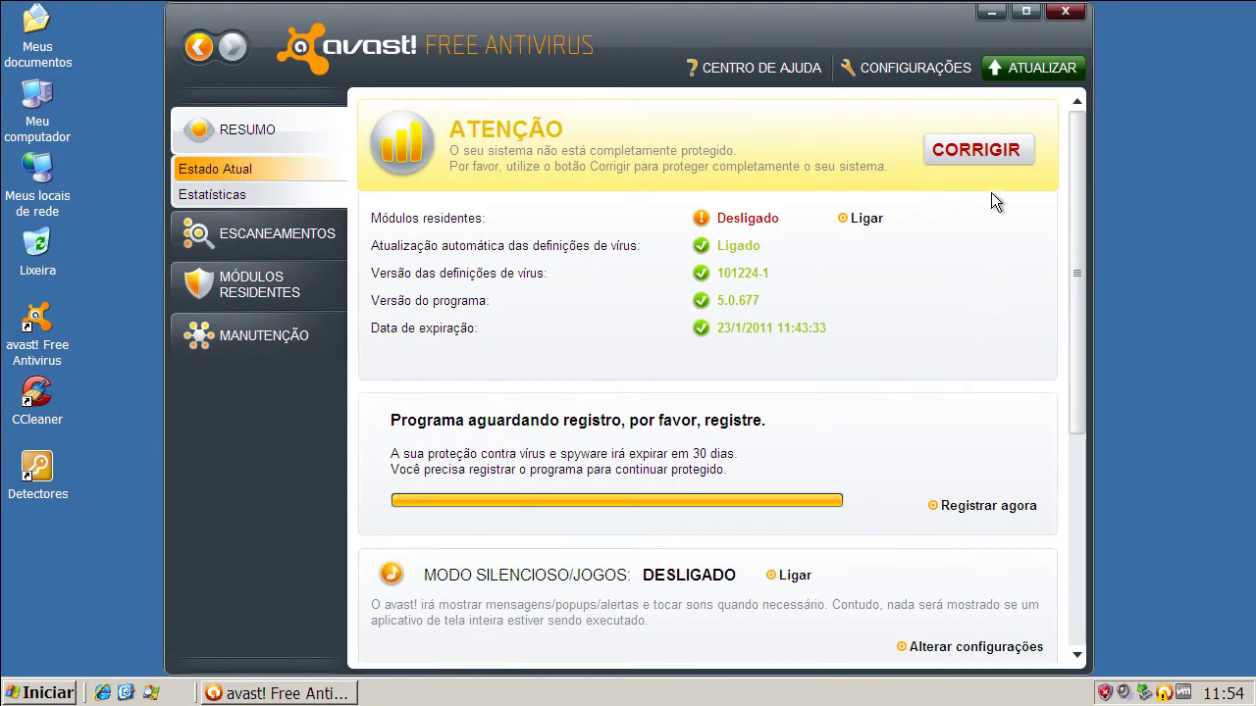
left_click(988, 149)
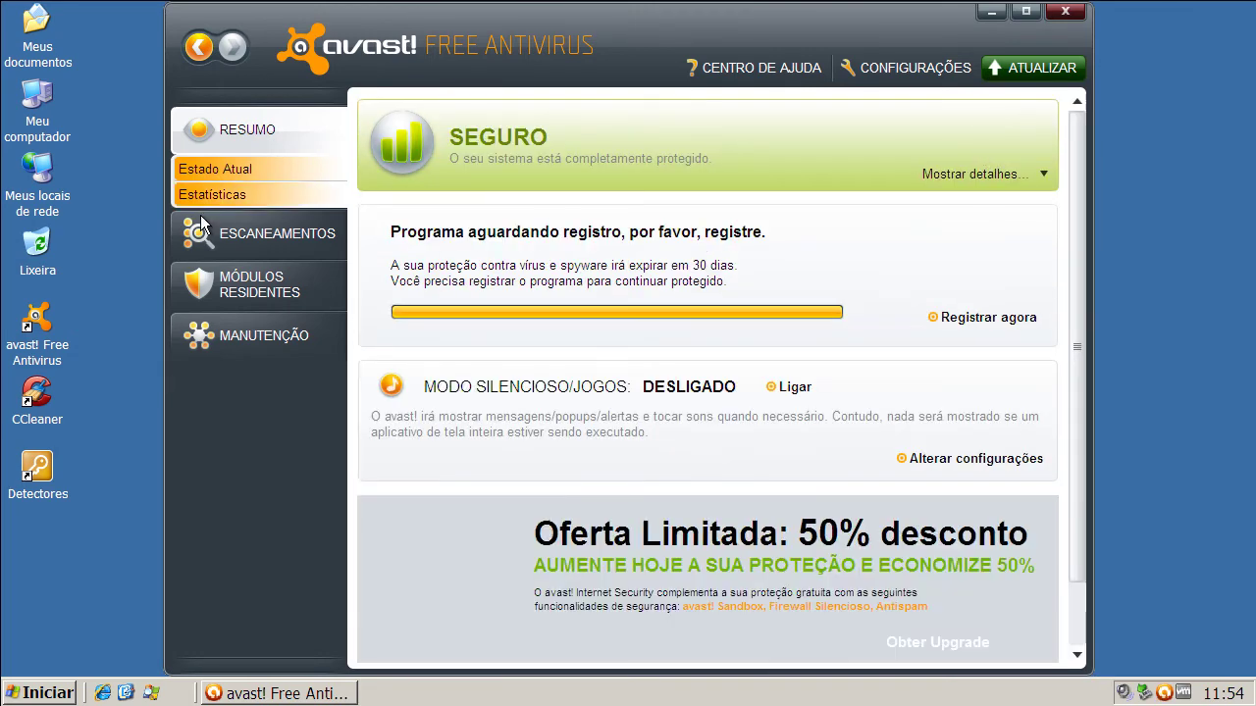
left_click(252, 337)
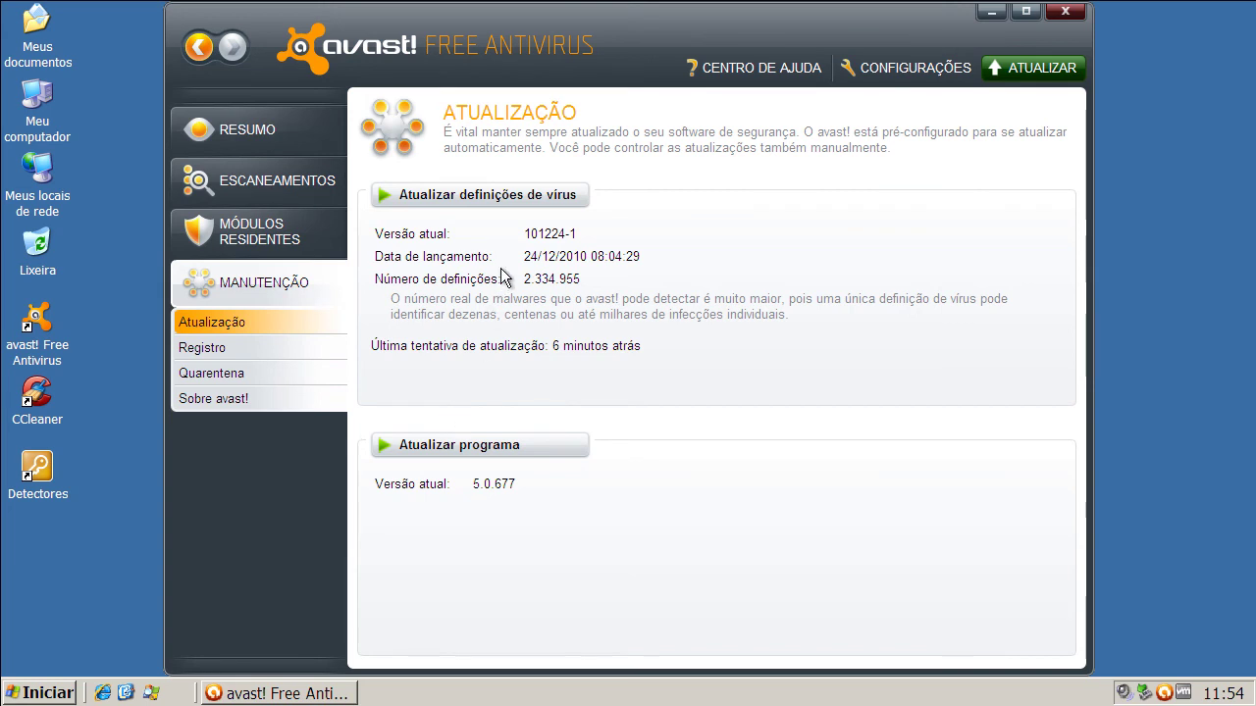
left_click(513, 195)
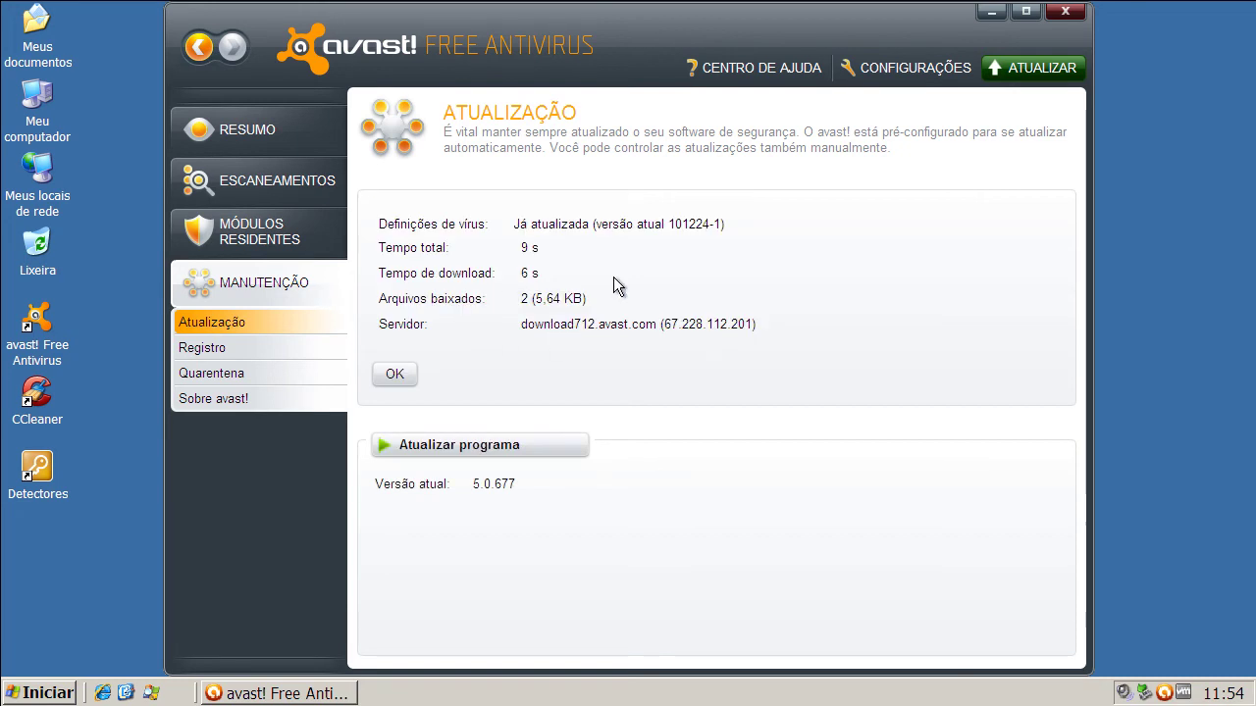
left_click(1064, 12)
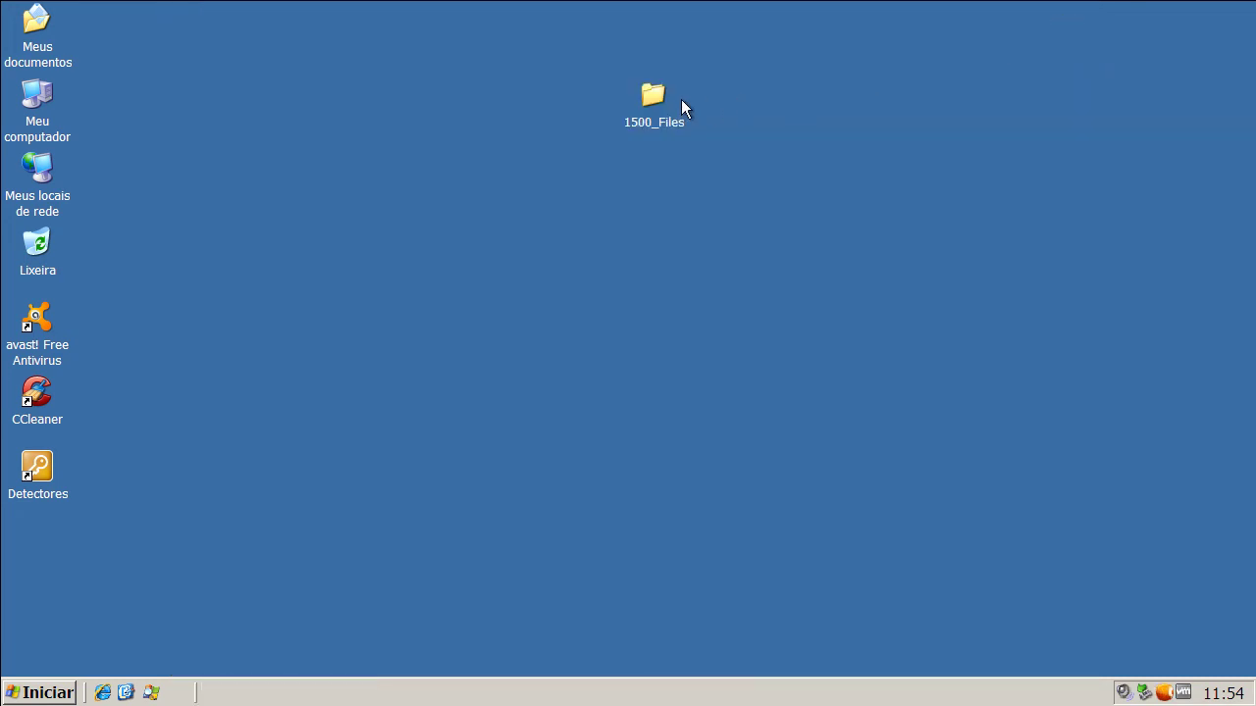
Scan the 1500_Files folder with Avast and apply the Excluir action to all detected threats.
right_click(656, 102)
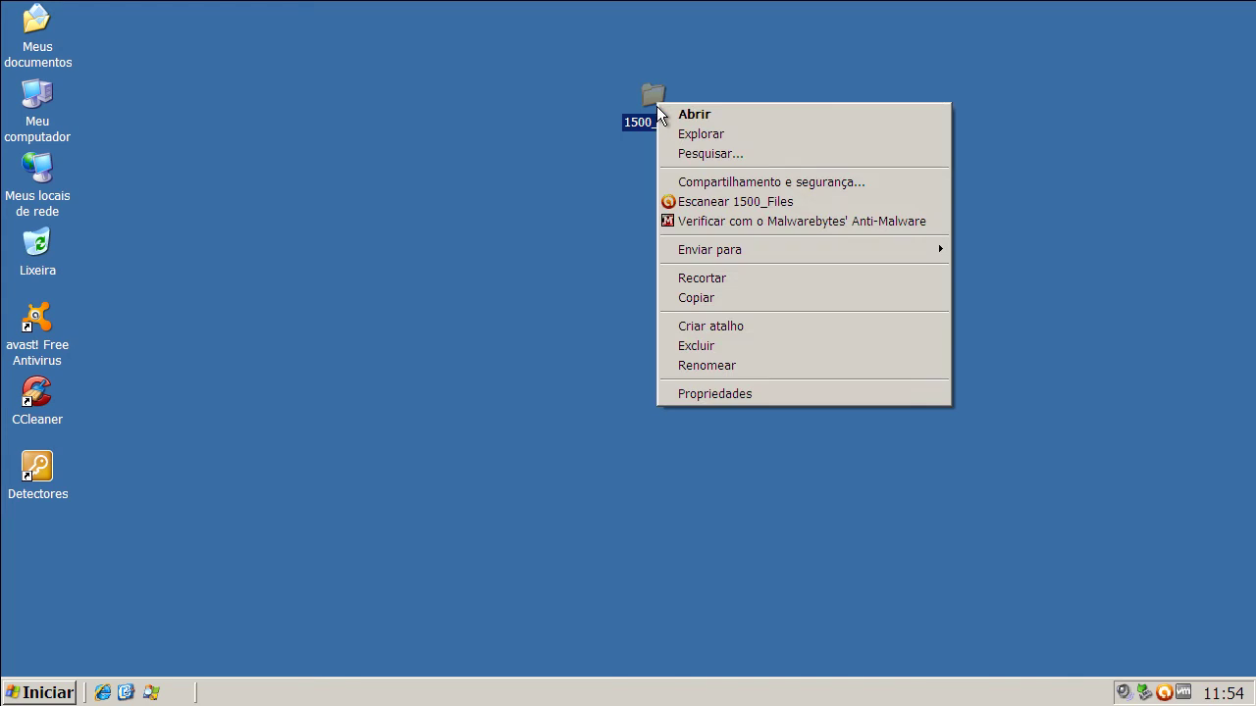
left_click(690, 202)
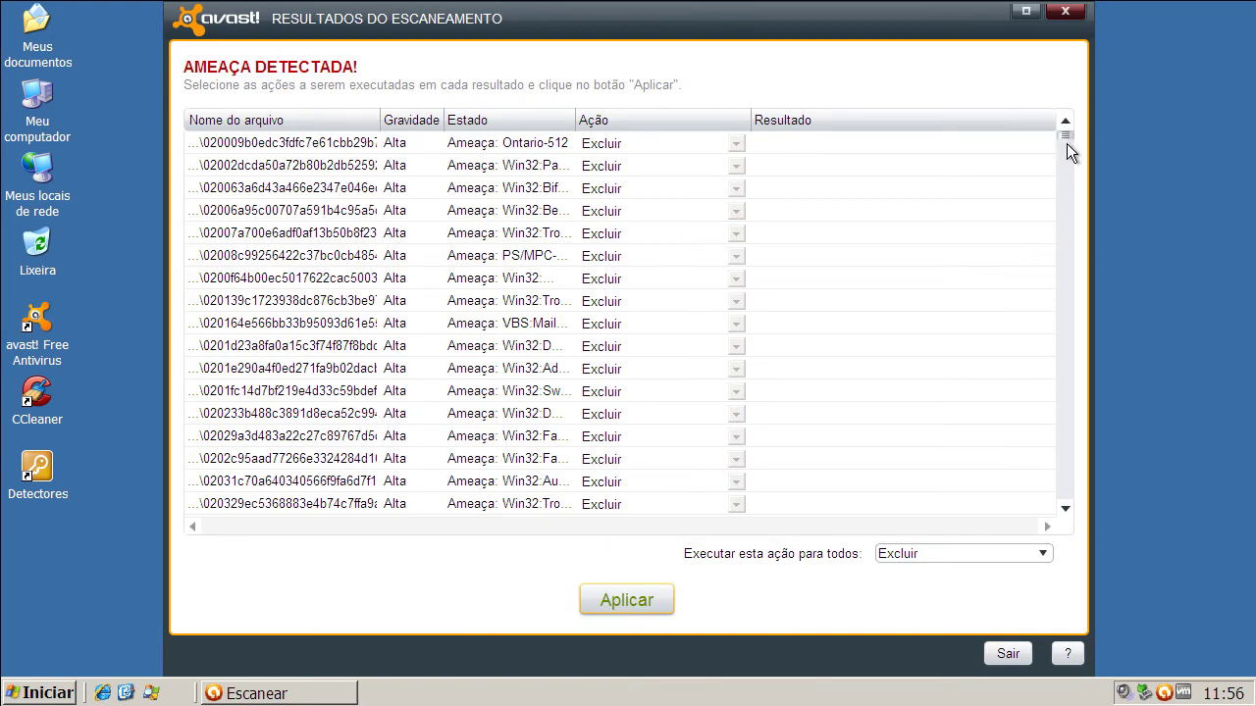
left_click_drag(1067, 138, 1048, 115)
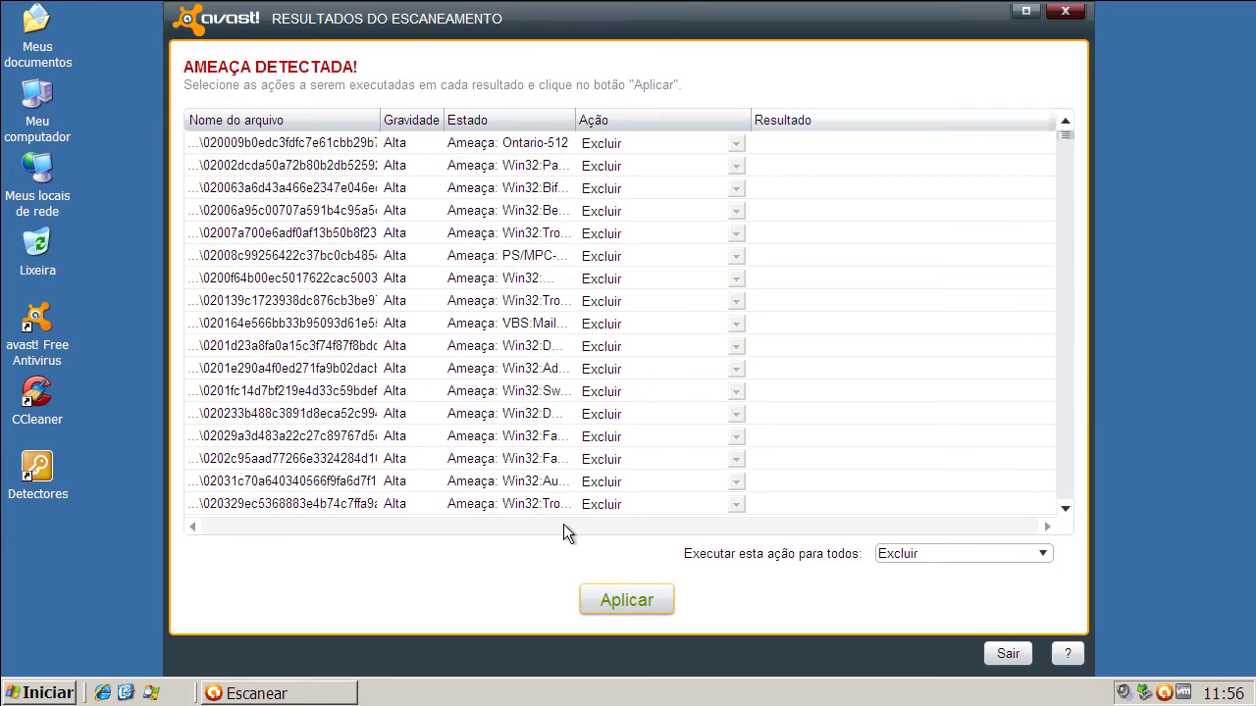
left_click(608, 604)
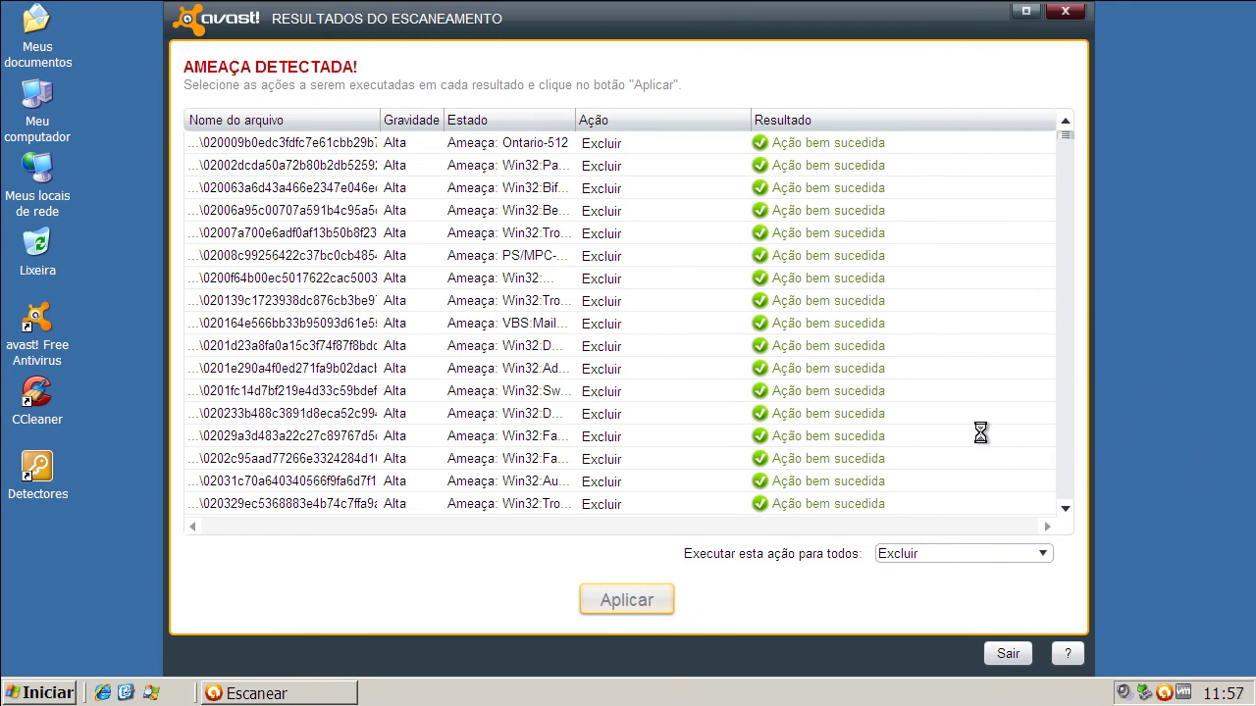
Review the outcome of the deletions throughout Avast's scan results list, including any error entries, and exit the results.
left_click(1066, 235)
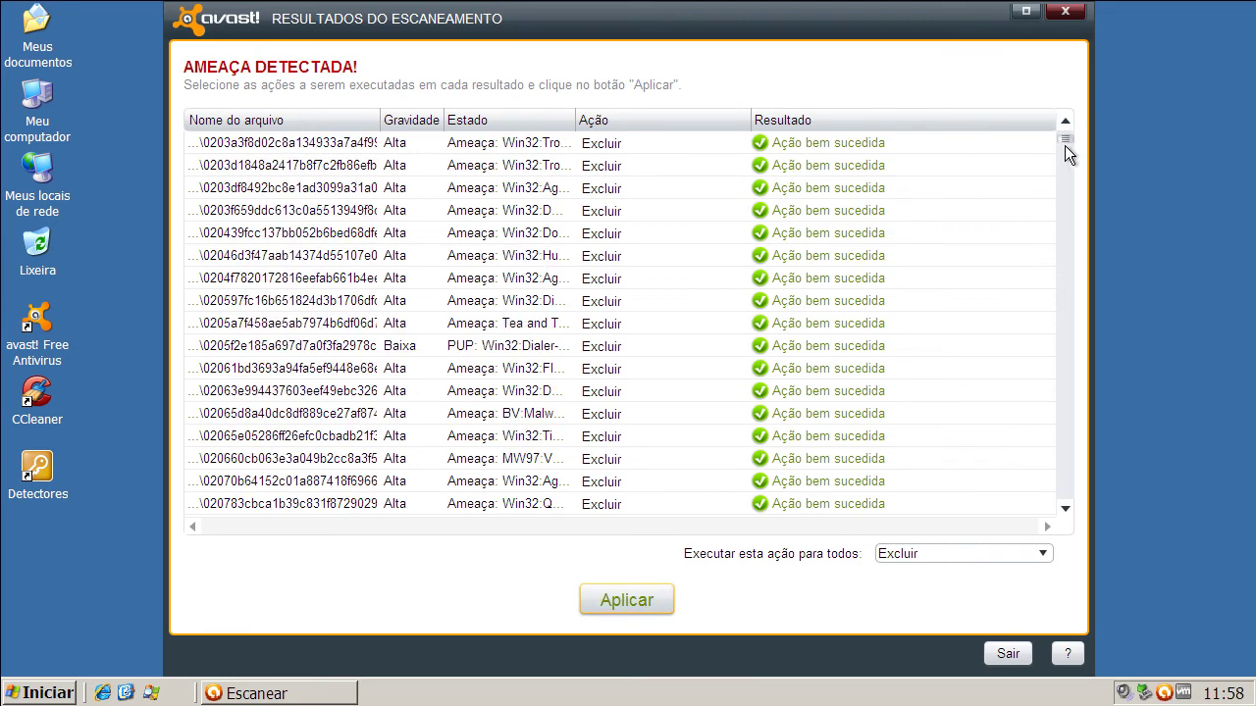
mouse_move(1065, 151)
left_mouse_down()
mouse_move(1065, 182)
mouse_move(1069, 152)
left_mouse_up()
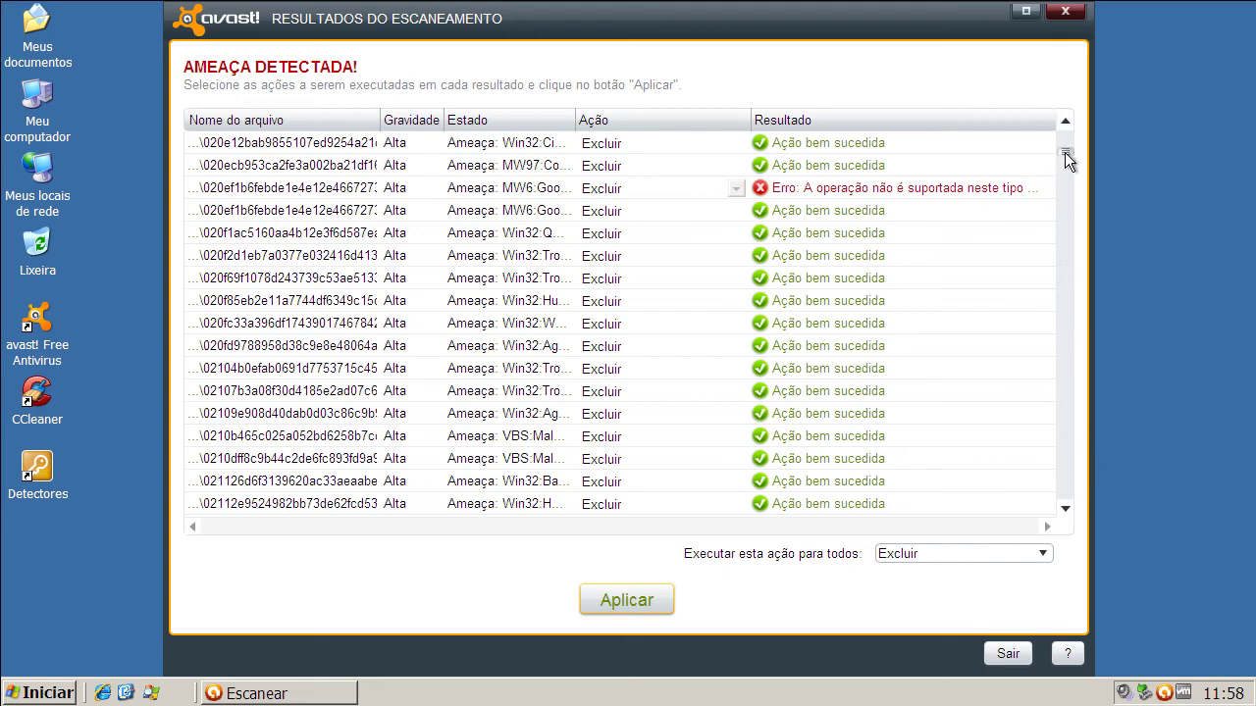
left_click_drag(1064, 152, 1067, 157)
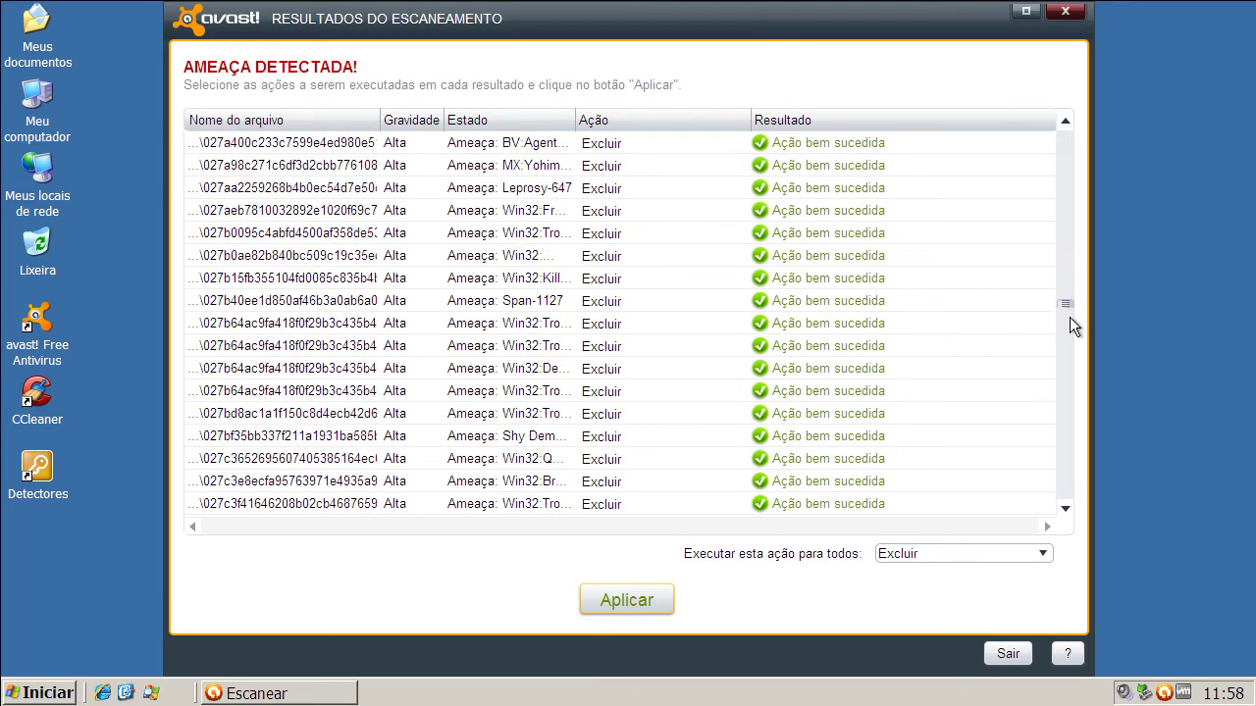
mouse_move(1072, 380)
left_mouse_down()
mouse_move(1073, 399)
mouse_move(1065, 299)
mouse_move(1072, 406)
mouse_move(1070, 378)
left_mouse_up()
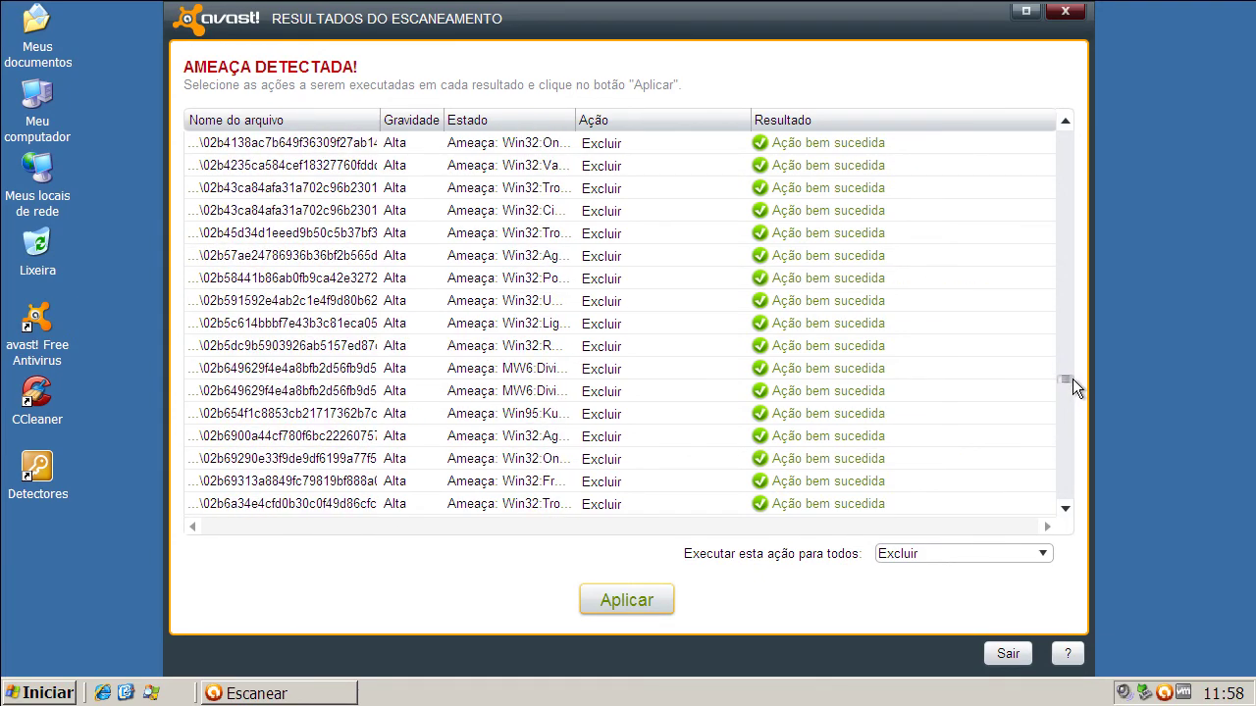
left_click_drag(1064, 513, 1064, 513)
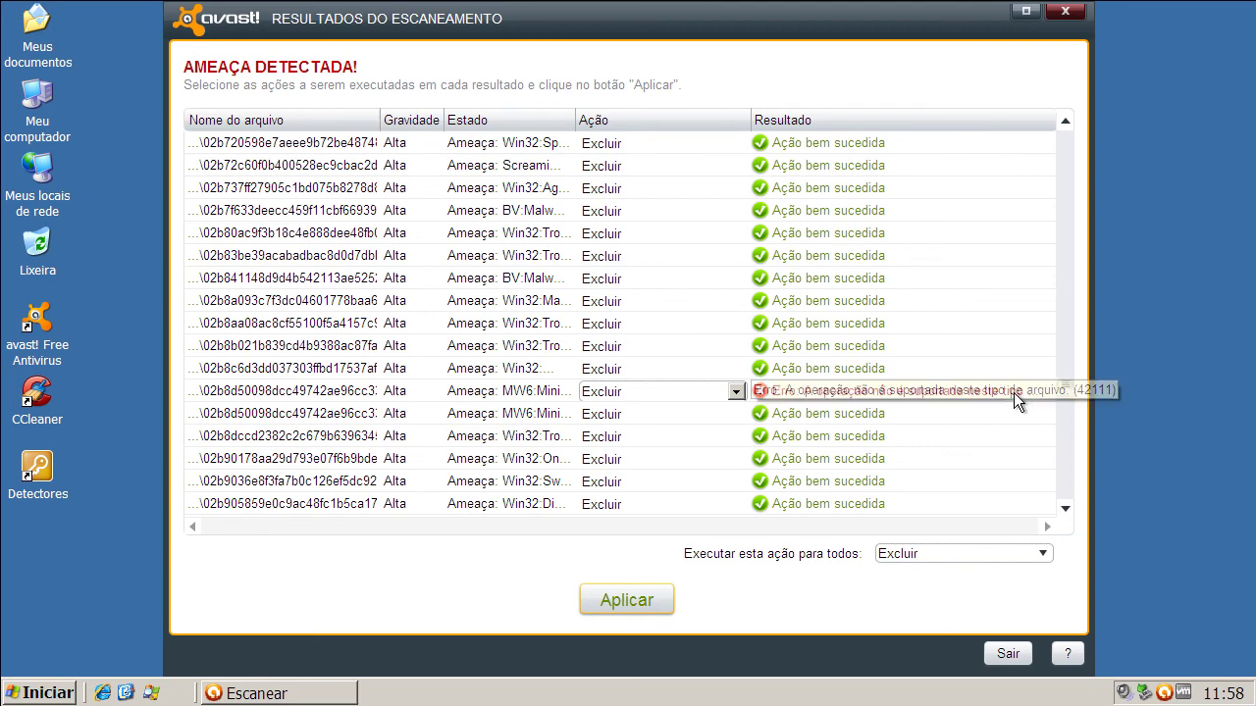
left_click_drag(1063, 389, 1074, 507)
left_click(1020, 664)
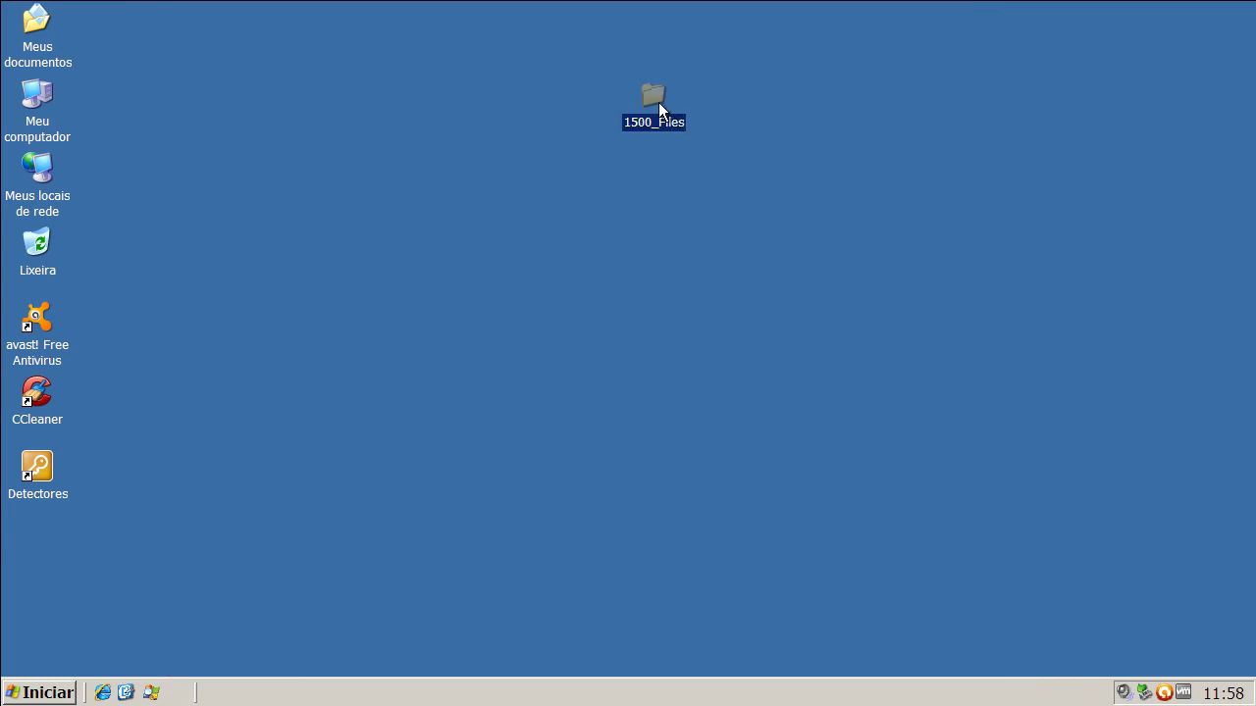
Rescan the 1500_Files folder with Avast to check the leftover files and exit the scan report.
right_click(658, 102)
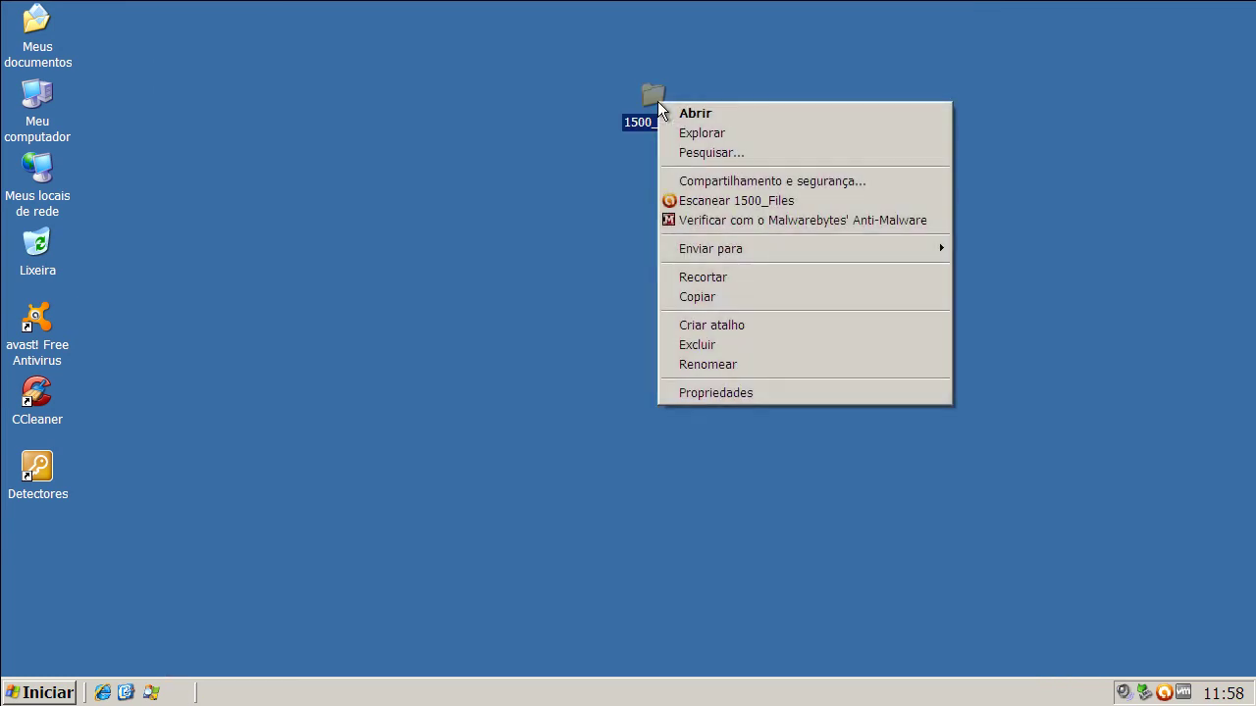
left_click(709, 202)
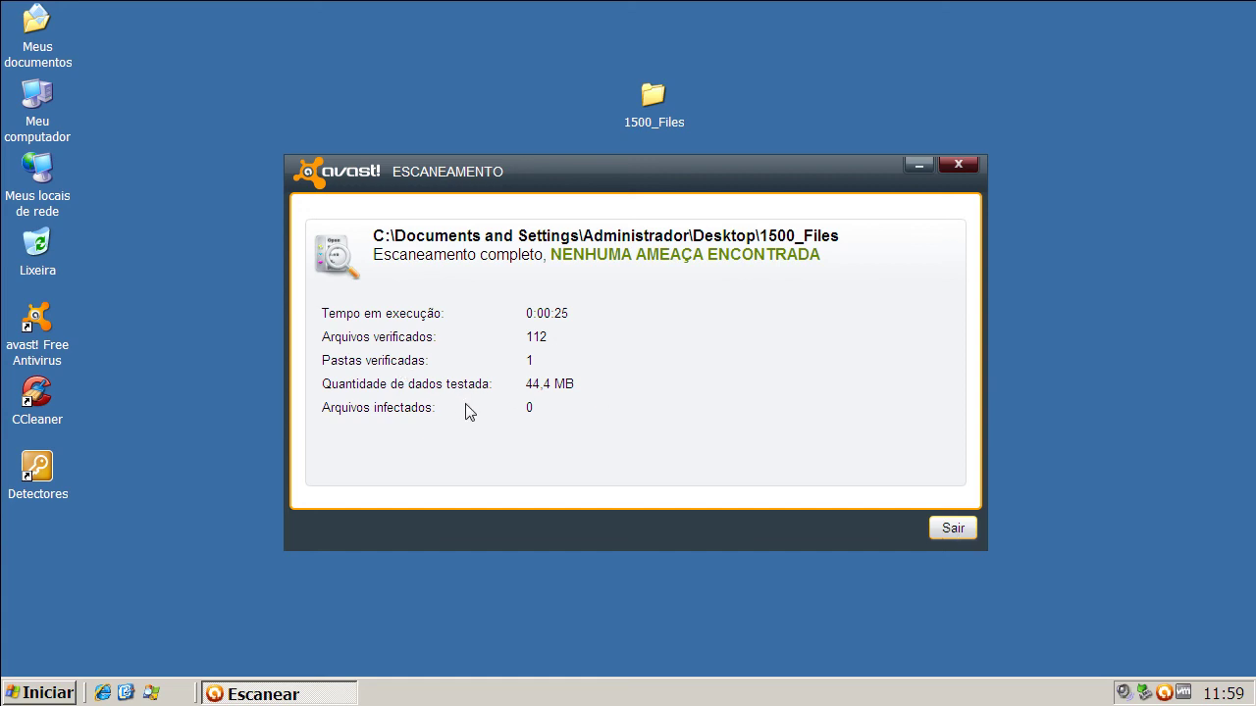
left_click(951, 529)
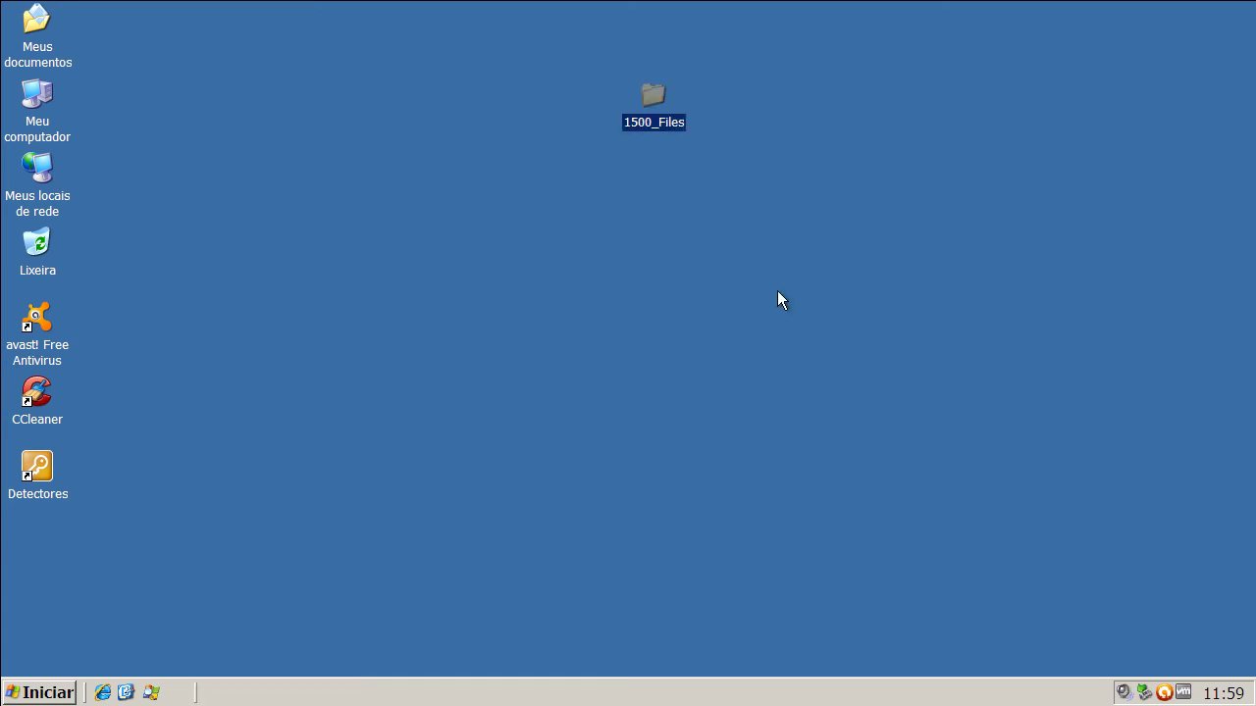
Open the 1500_Files folder, look over the files left after the scans, and close the window.
double_click(649, 122)
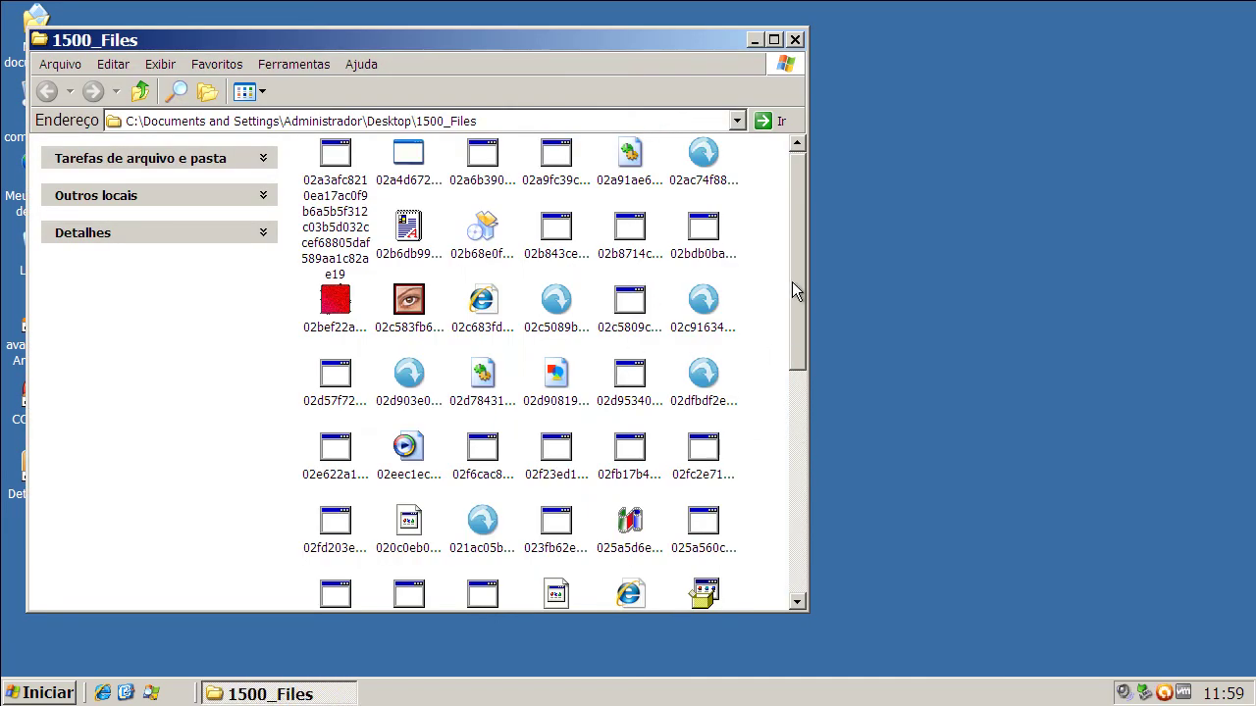
left_click_drag(794, 291, 796, 118)
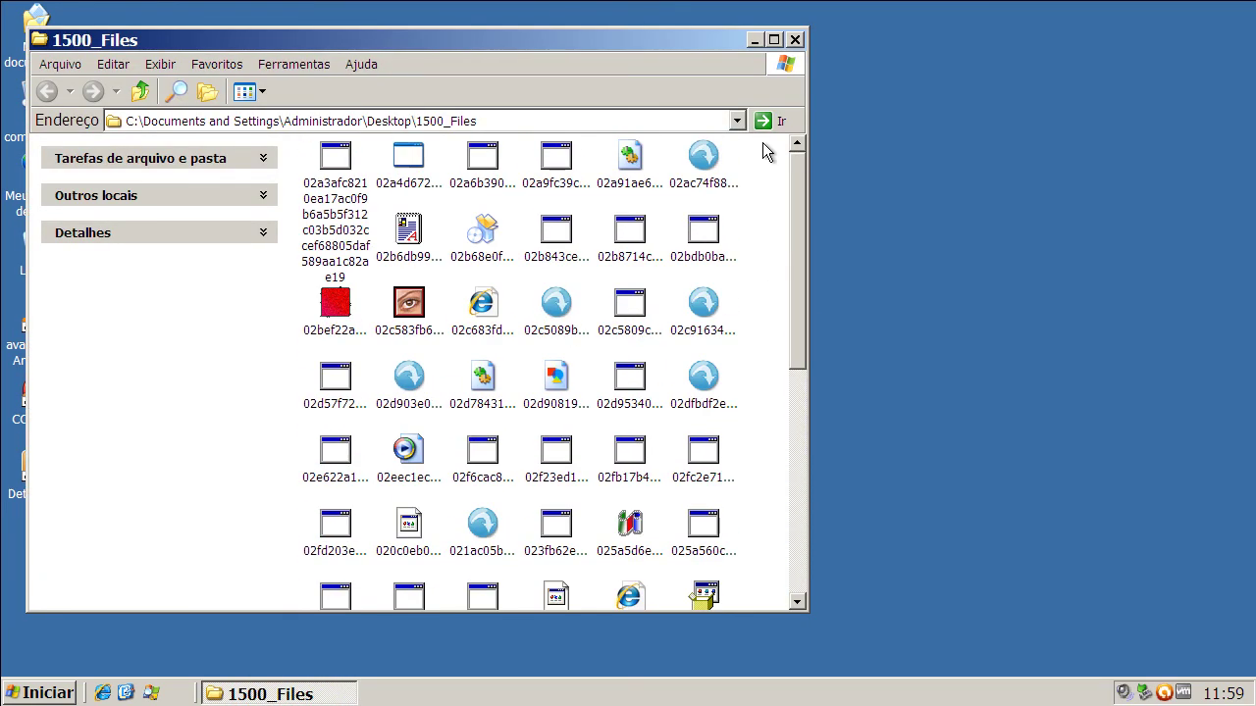
left_click(794, 41)
Show the 1500_Files folder properties to check the remaining file count, and move the dialog clear of the folder icon.
right_click(657, 103)
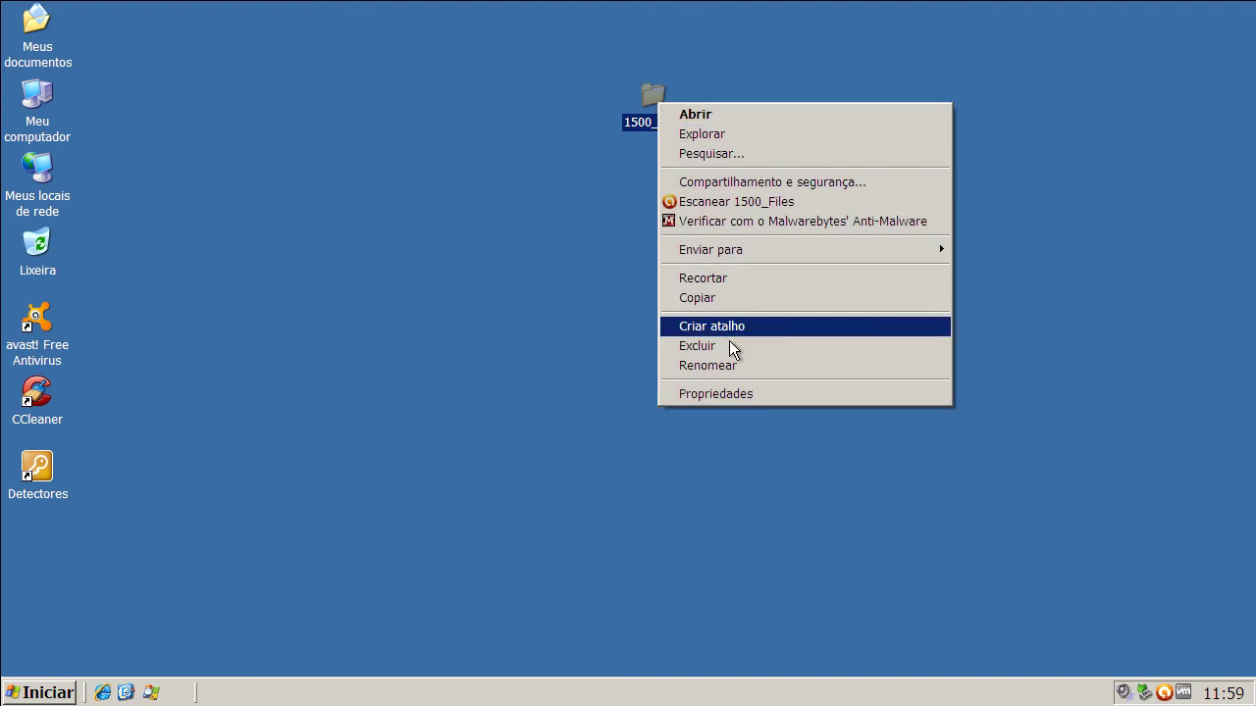
left_click(734, 393)
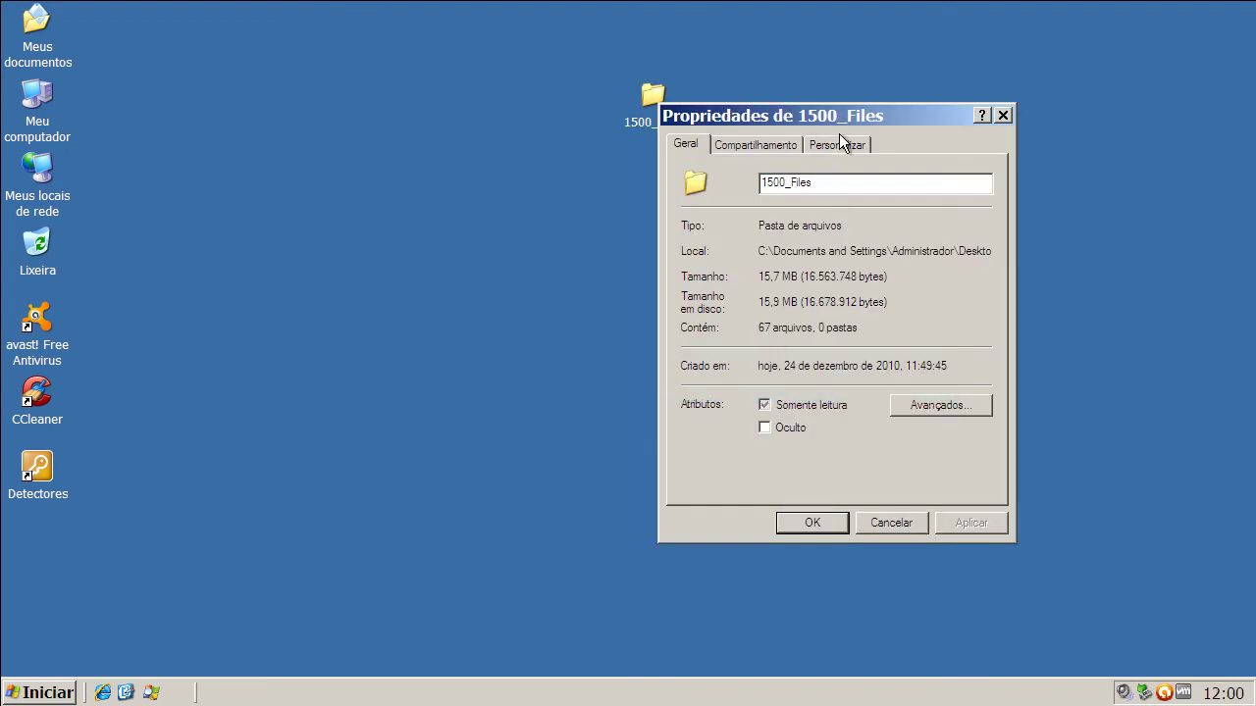
left_click_drag(843, 114, 922, 112)
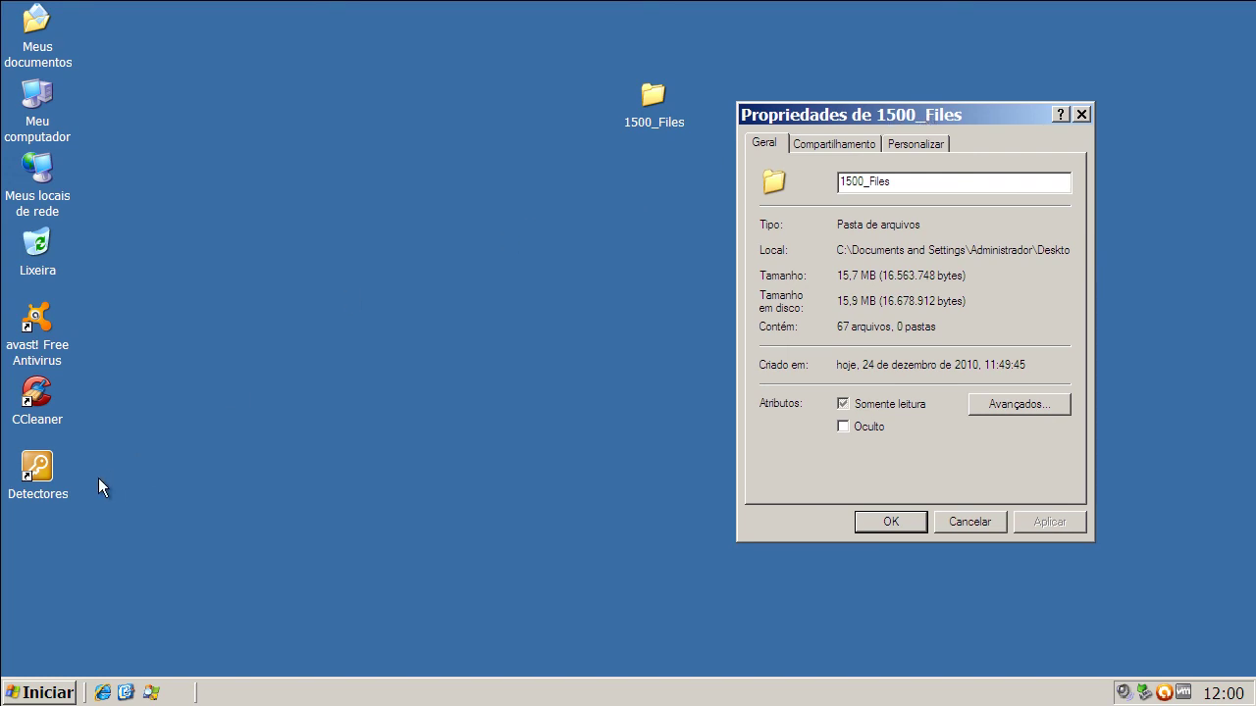
Launch the calculator by running calc, keeping the folder properties open.
left_click(47, 690)
left_click(79, 596)
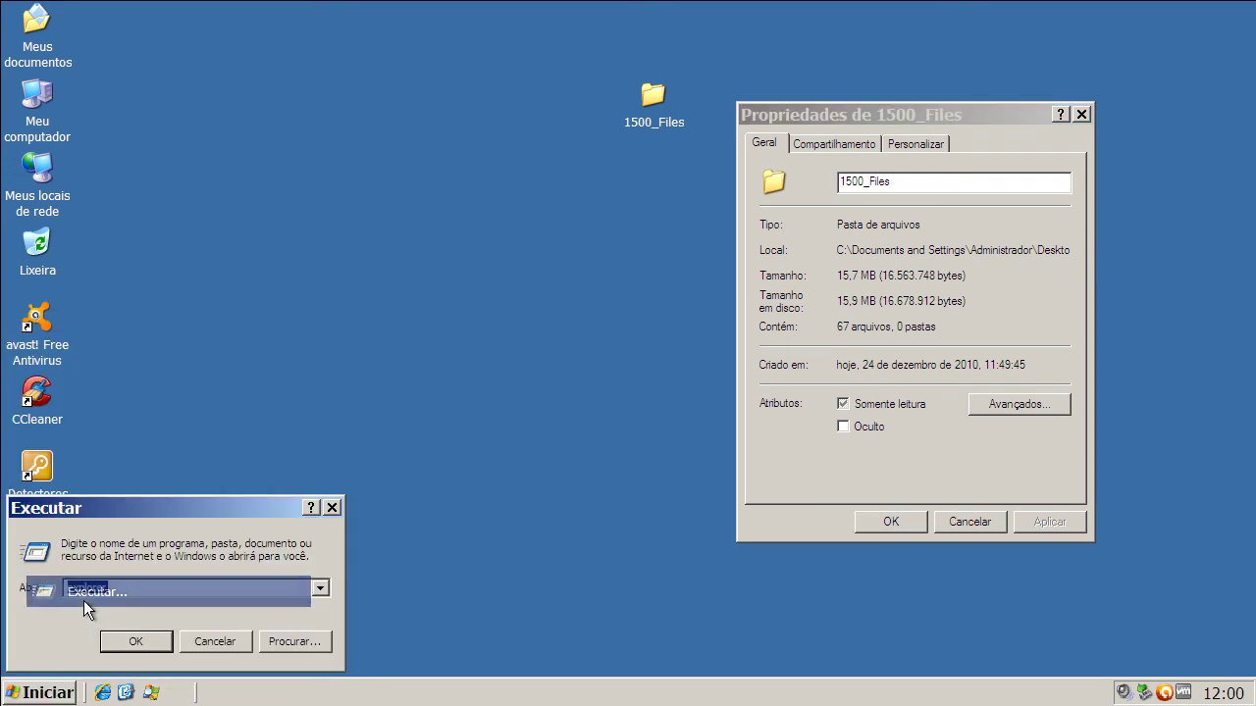
type("calc")
key("Return")
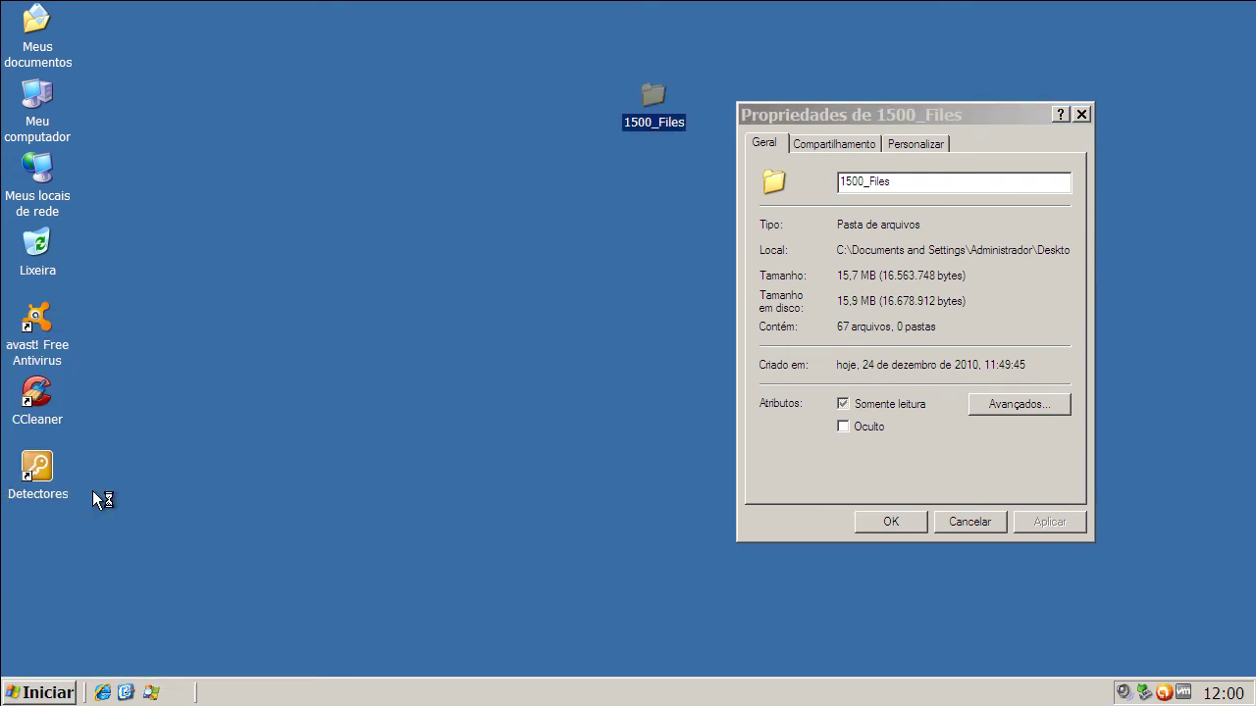
Calculate Avast's detection percentage by subtracting the 67 remaining files from 1500 and dividing the result by 15.
type("1,")
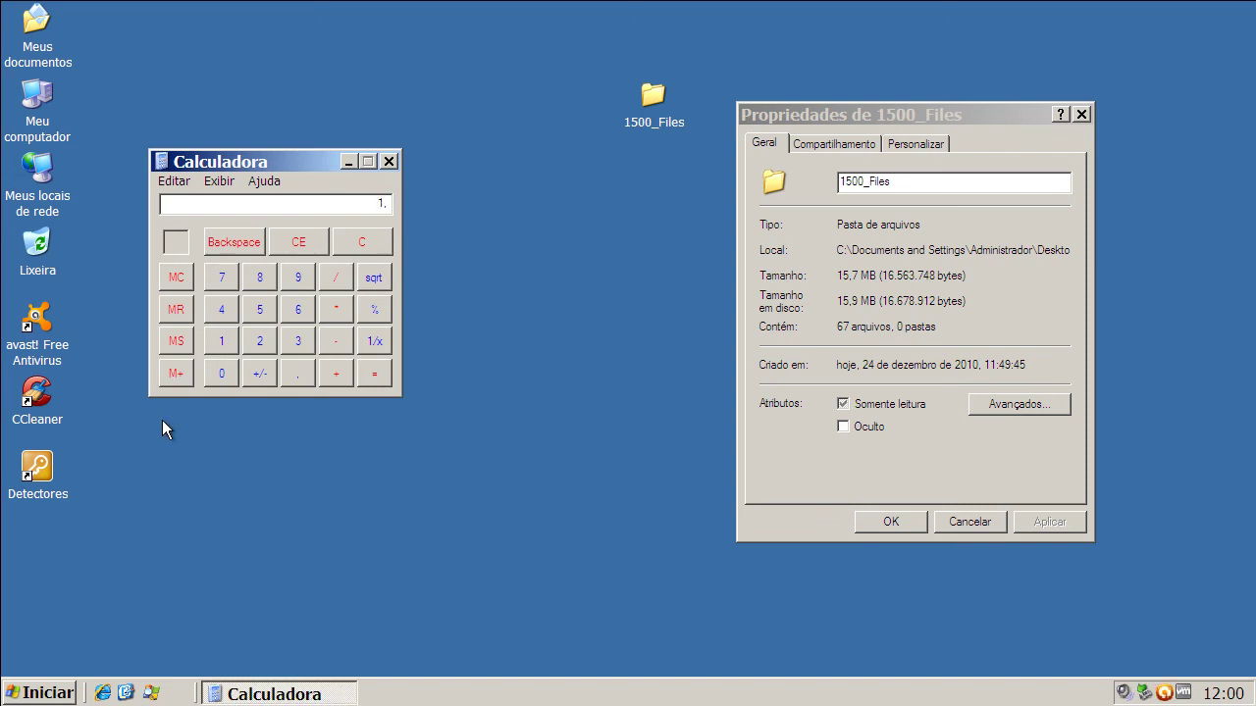
type("500/6")
key("Return")
type("15")
key("Return")
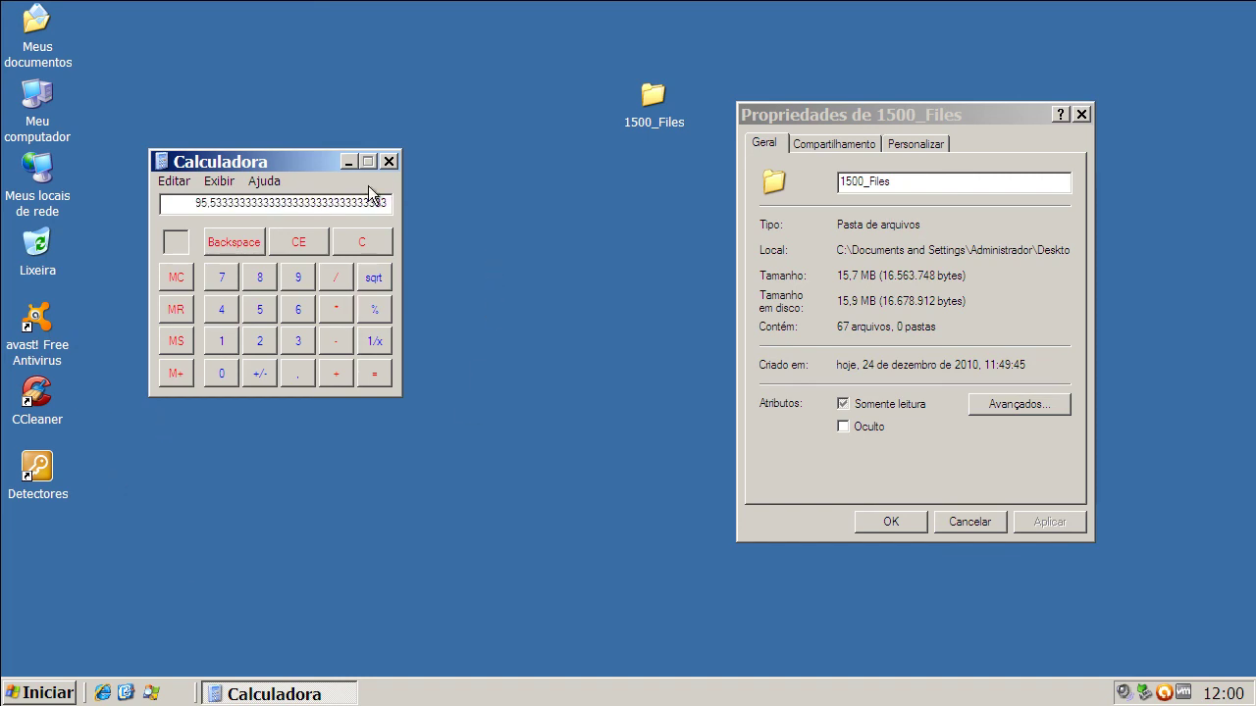
Move the calculator clear of the detection rate notes and fill in the calculated percentage for Avast 5 Free.
left_click_drag(263, 158, 287, 48)
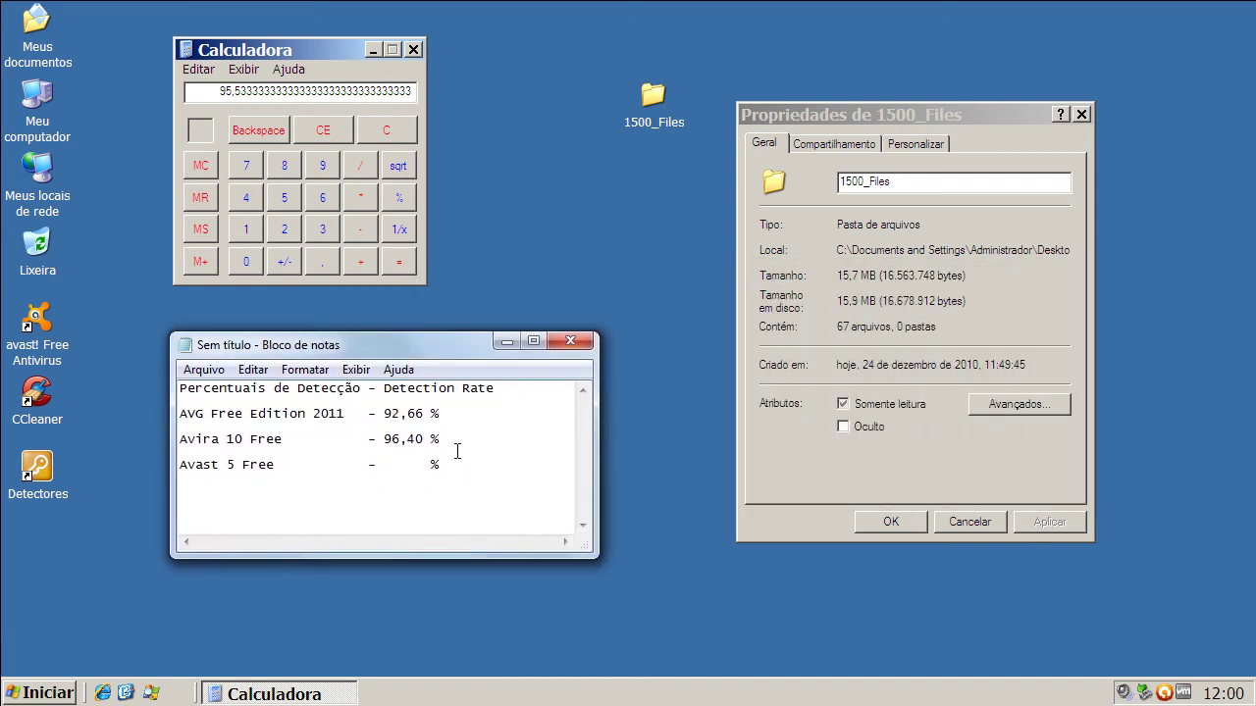
type("9")
Close the 1500_Files properties and the calculator, and deselect the folder on the desktop.
left_click(1081, 115)
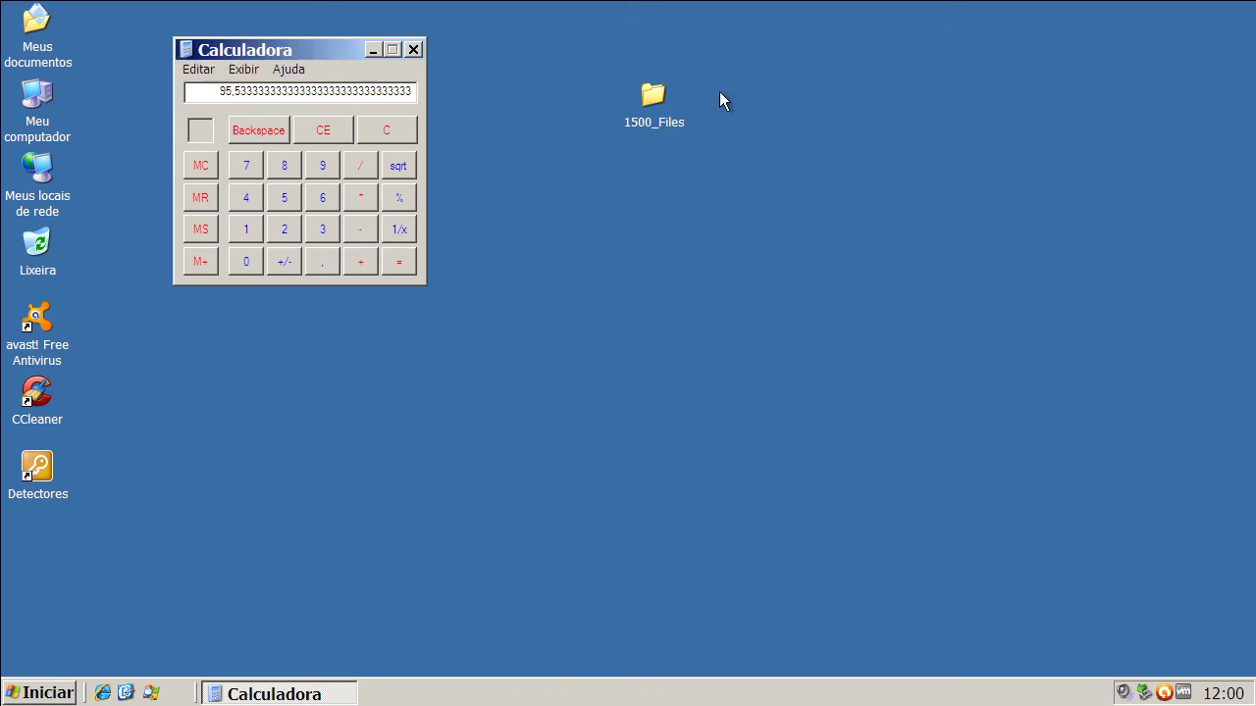
left_click(413, 49)
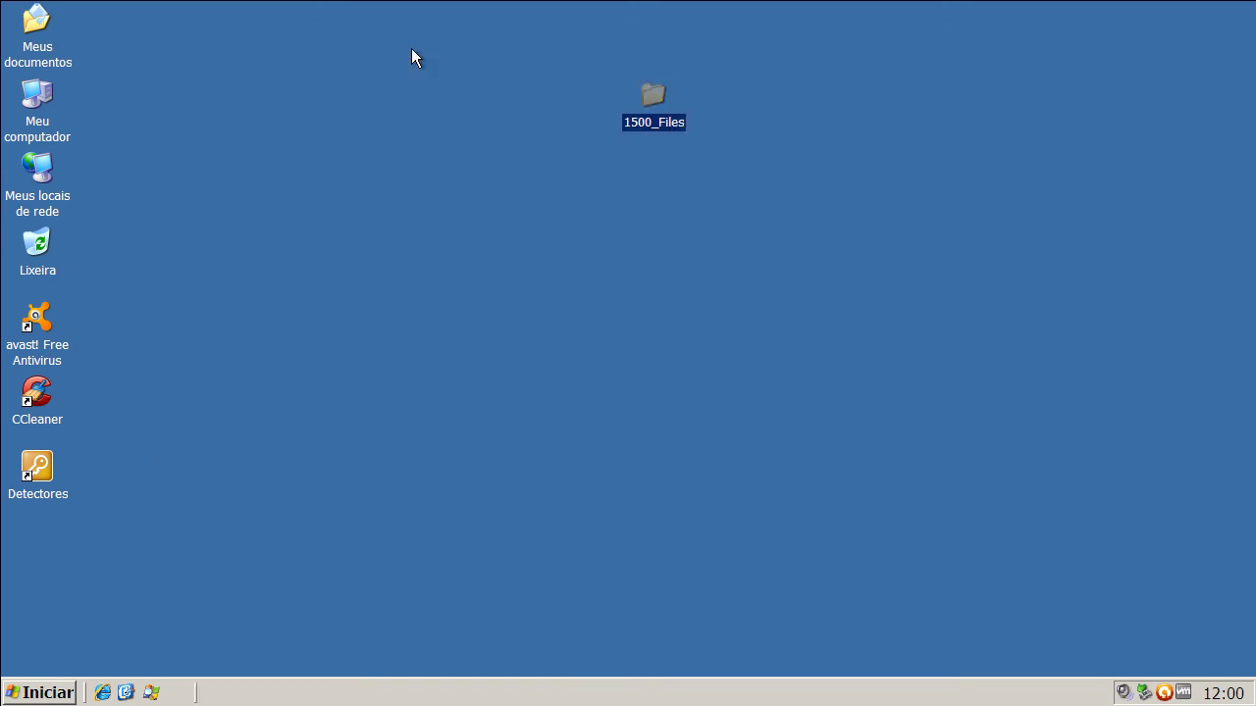
left_click(852, 166)
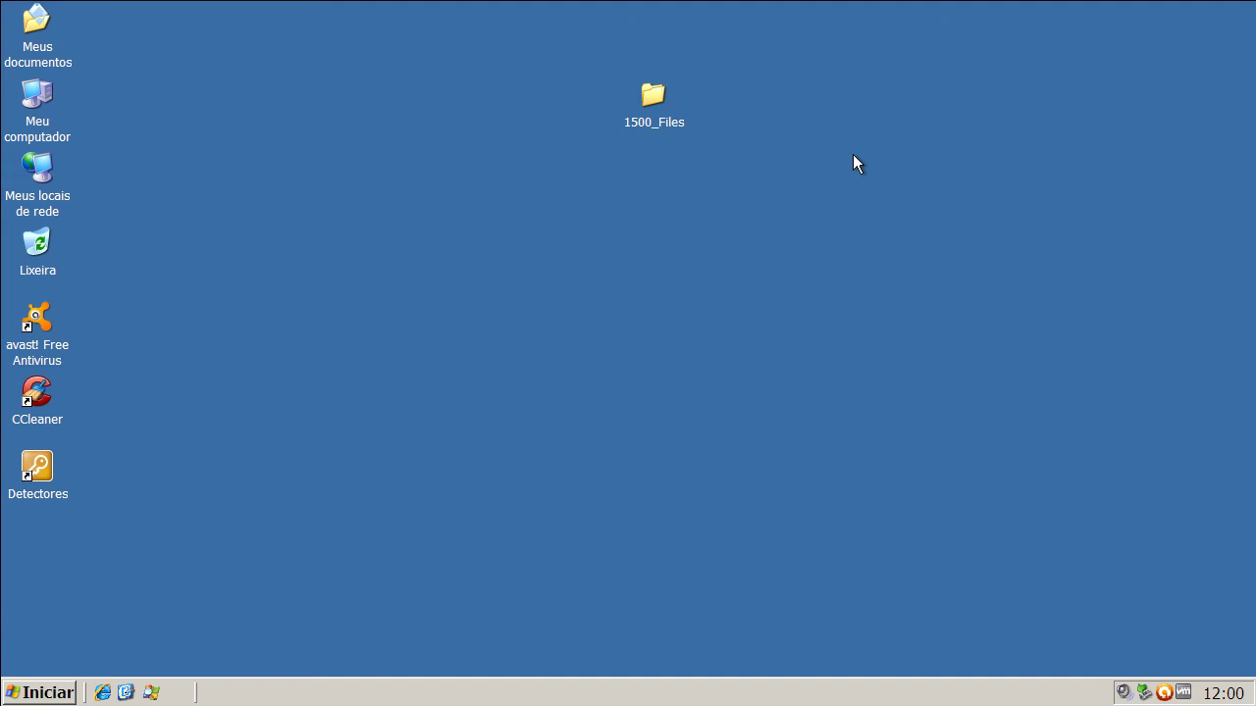